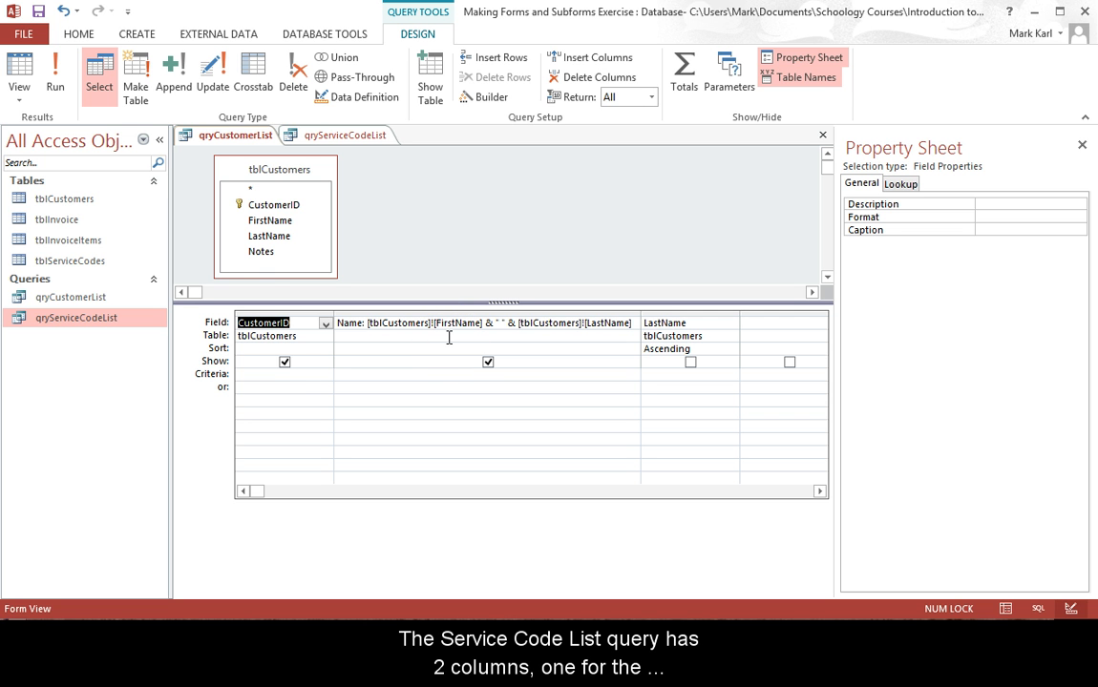
Run the customer list query to view its results, and switch to the open qryServiceCodeList query
left_click(21, 75)
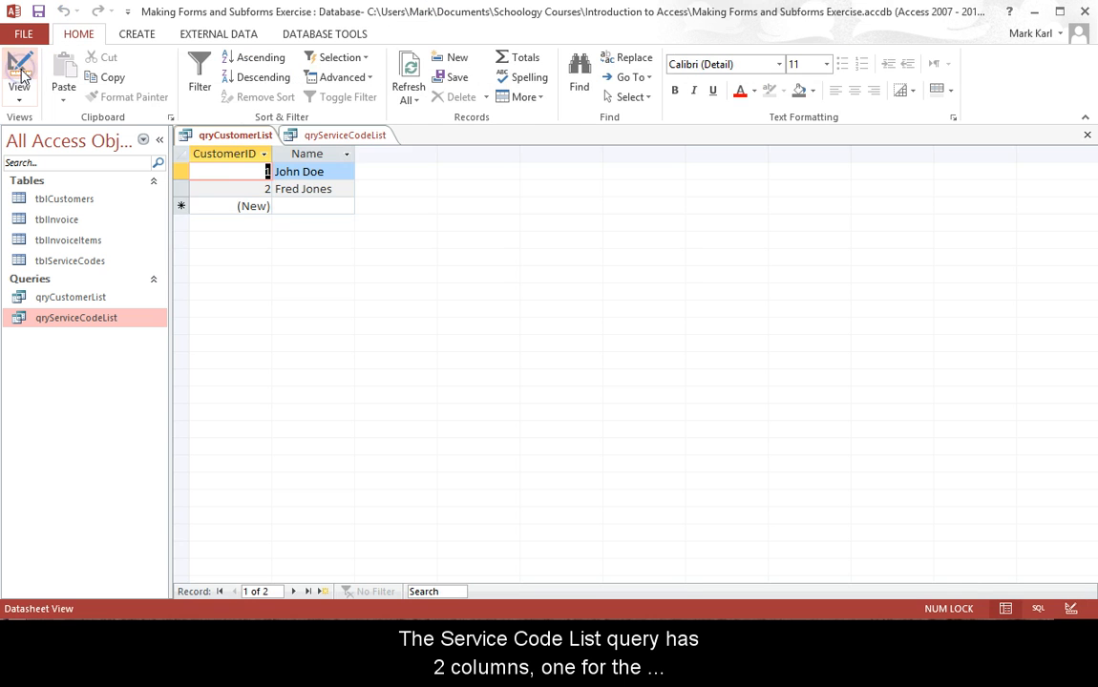
left_click(362, 139)
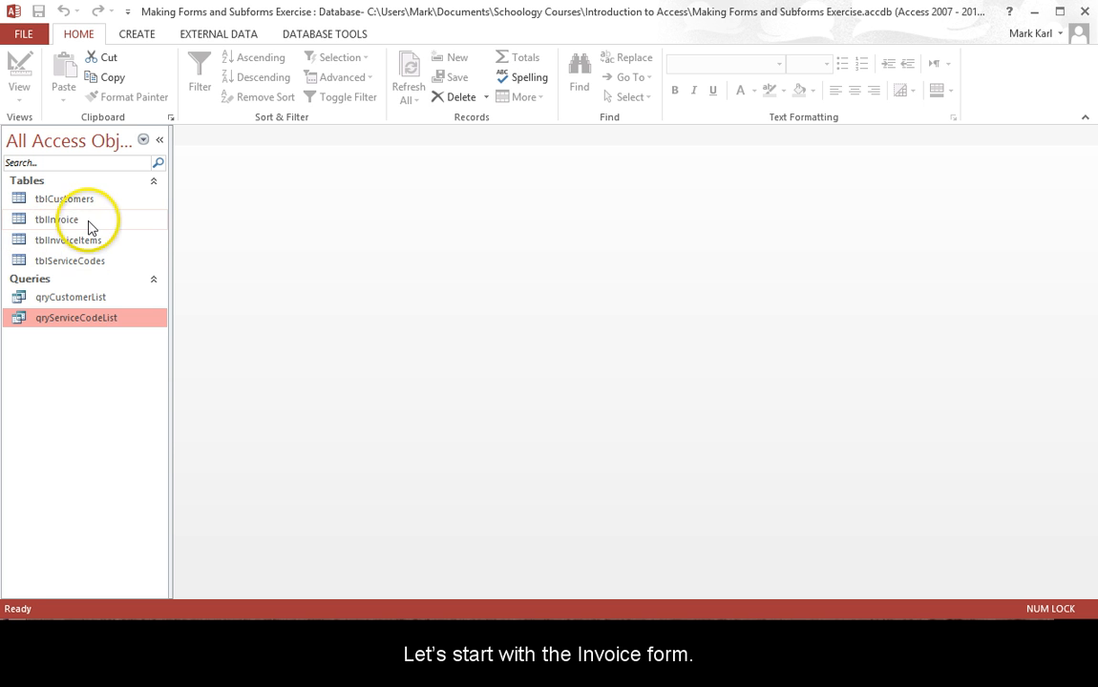
Start a new form with the Form Wizard based on tblInvoice and include all of its fields
left_click(122, 221)
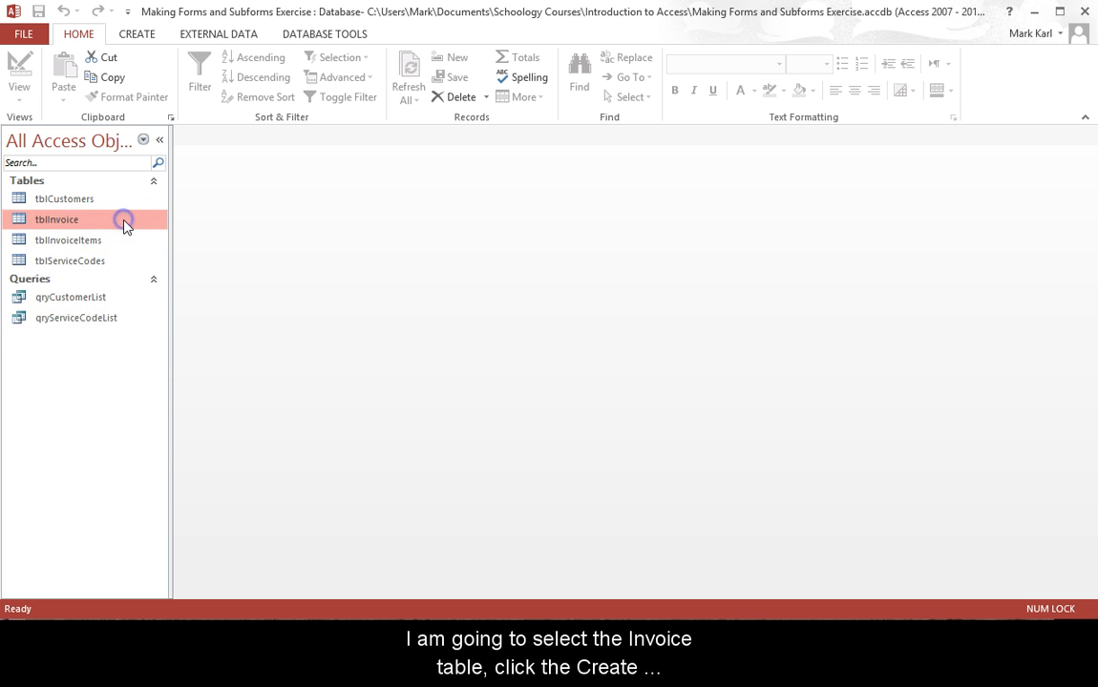
left_click(148, 38)
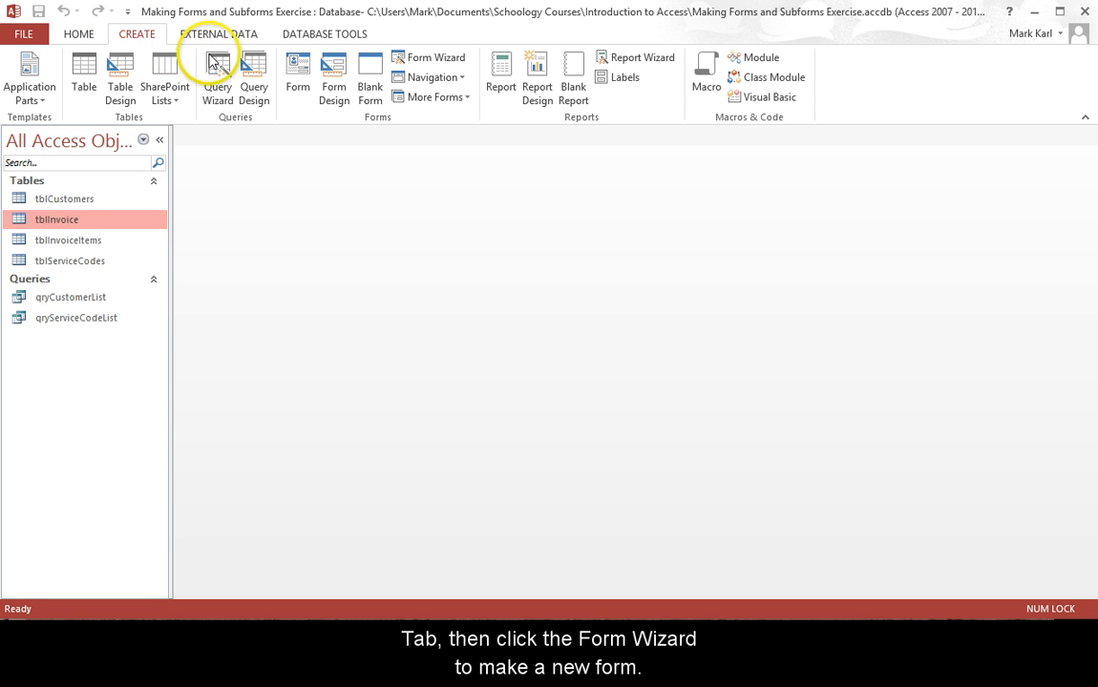
left_click(406, 59)
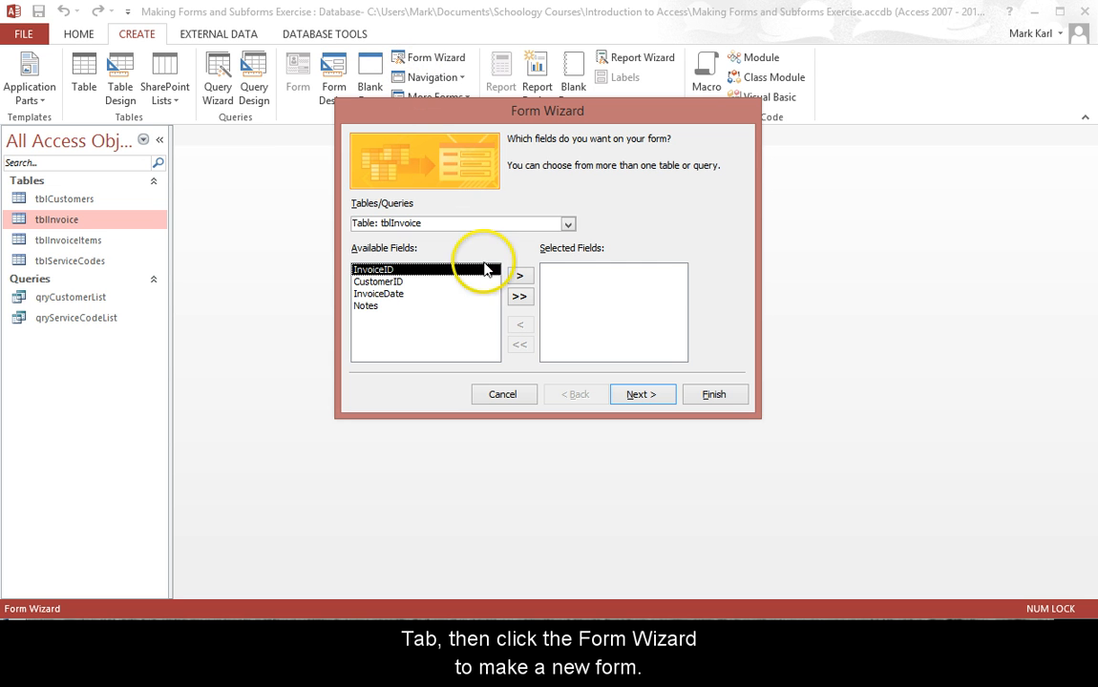
left_click(519, 297)
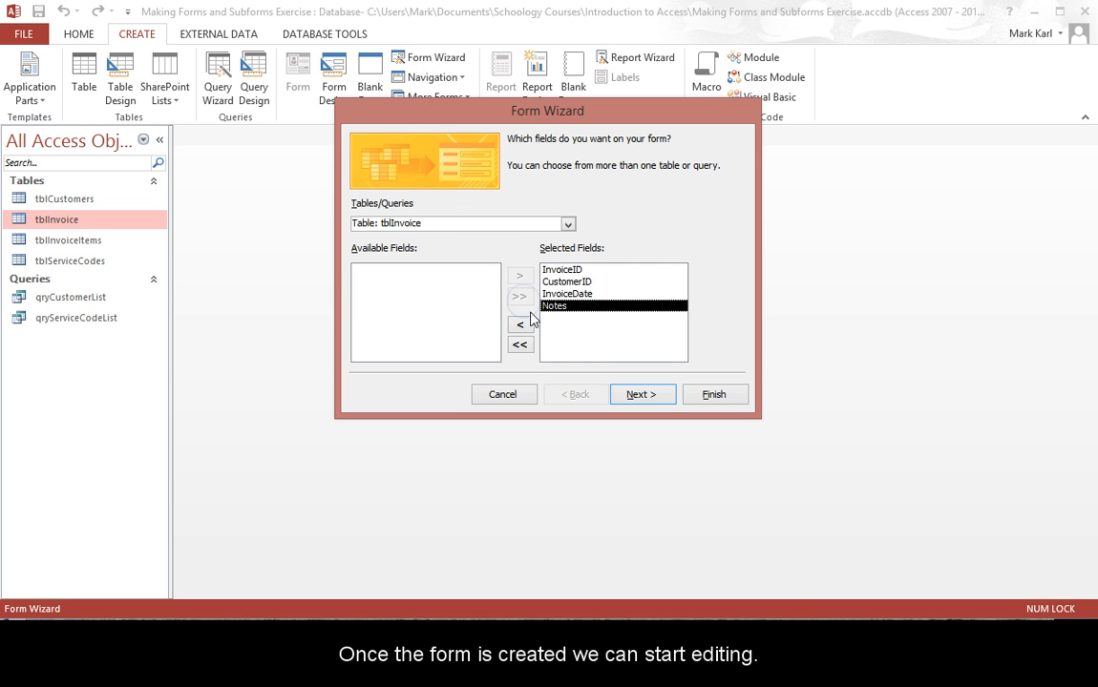
Keep the columnar layout, title the form frmInvoice and finish the wizard with the option to modify the form's design
left_click(664, 401)
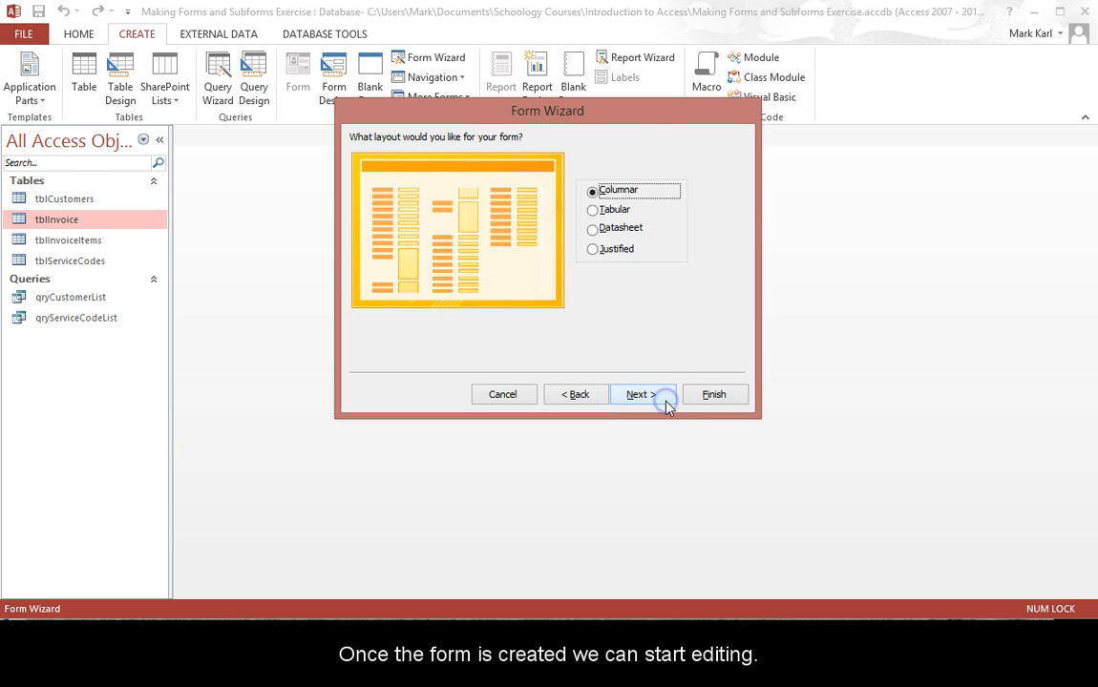
left_click(668, 406)
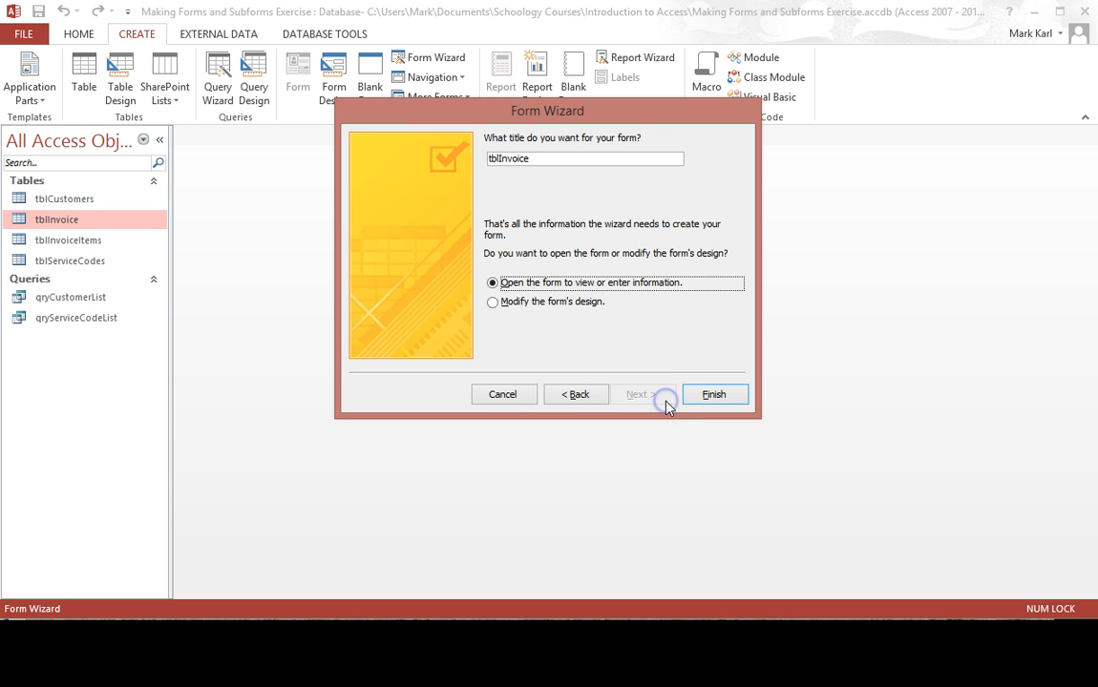
left_click_drag(502, 161, 458, 153)
type("frm")
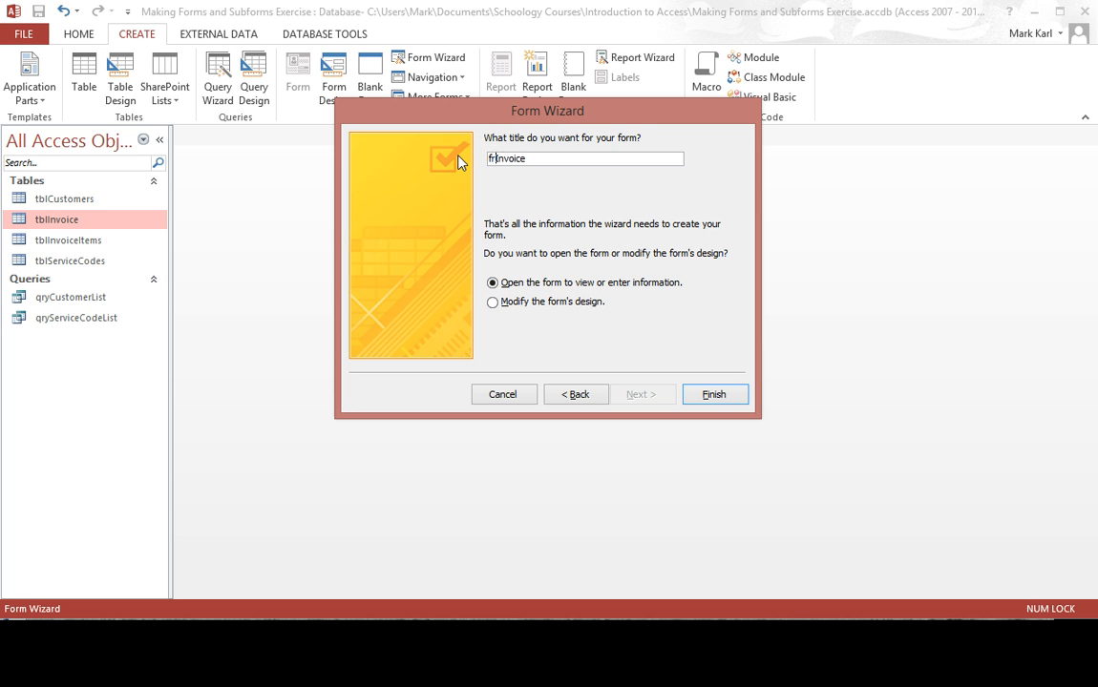
left_click(492, 302)
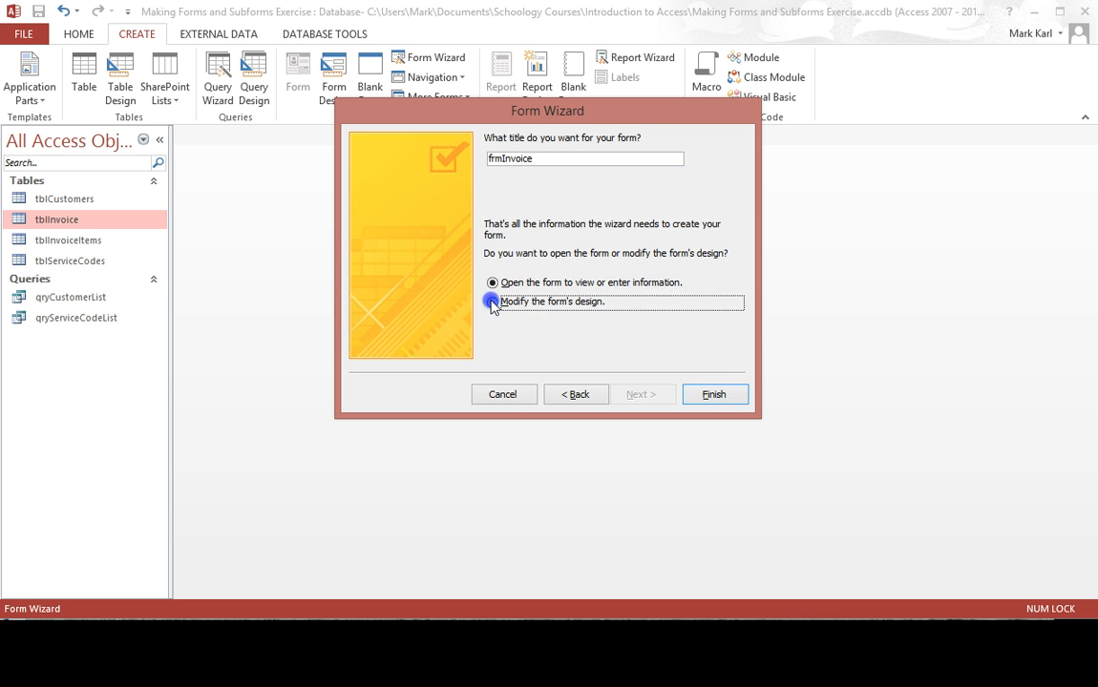
left_click(712, 395)
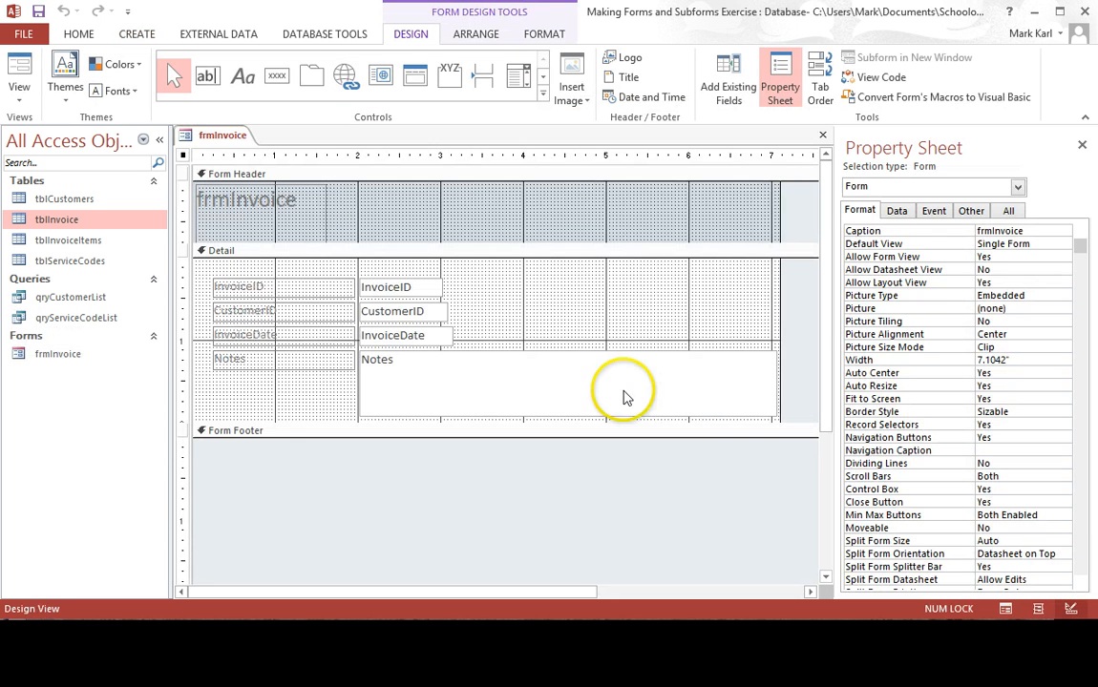
Move the InvoiceDate field onto the InvoiceID row and change the two labels to Invoice Date and Invoice ID
left_click_drag(417, 344, 666, 290)
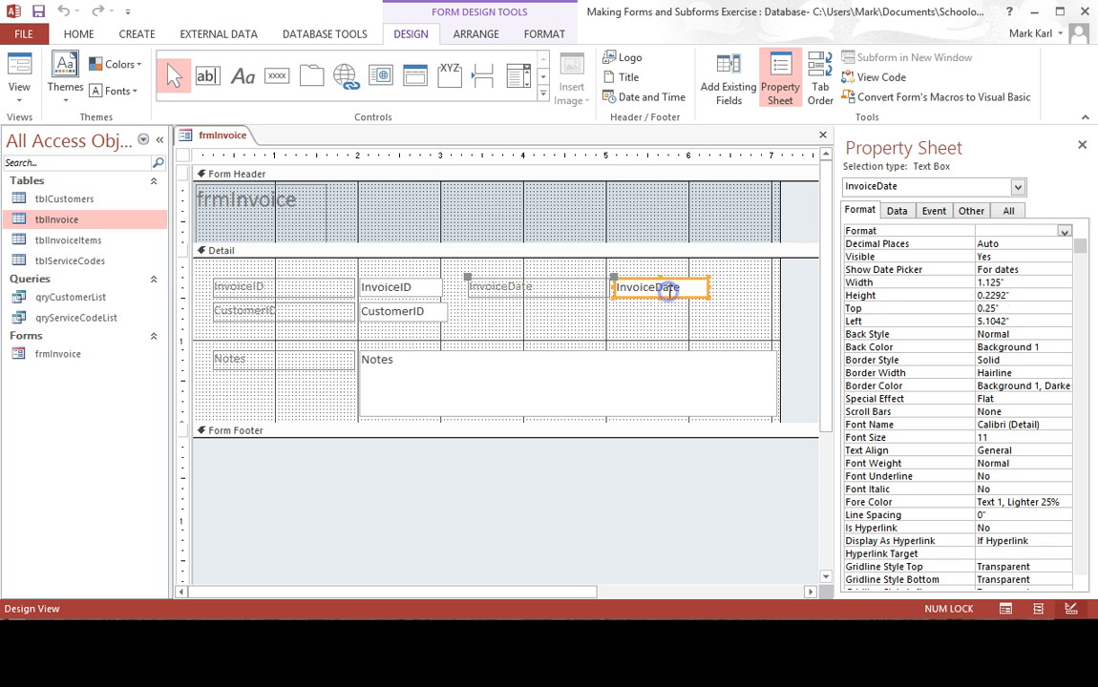
left_click(513, 291)
left_click(511, 286)
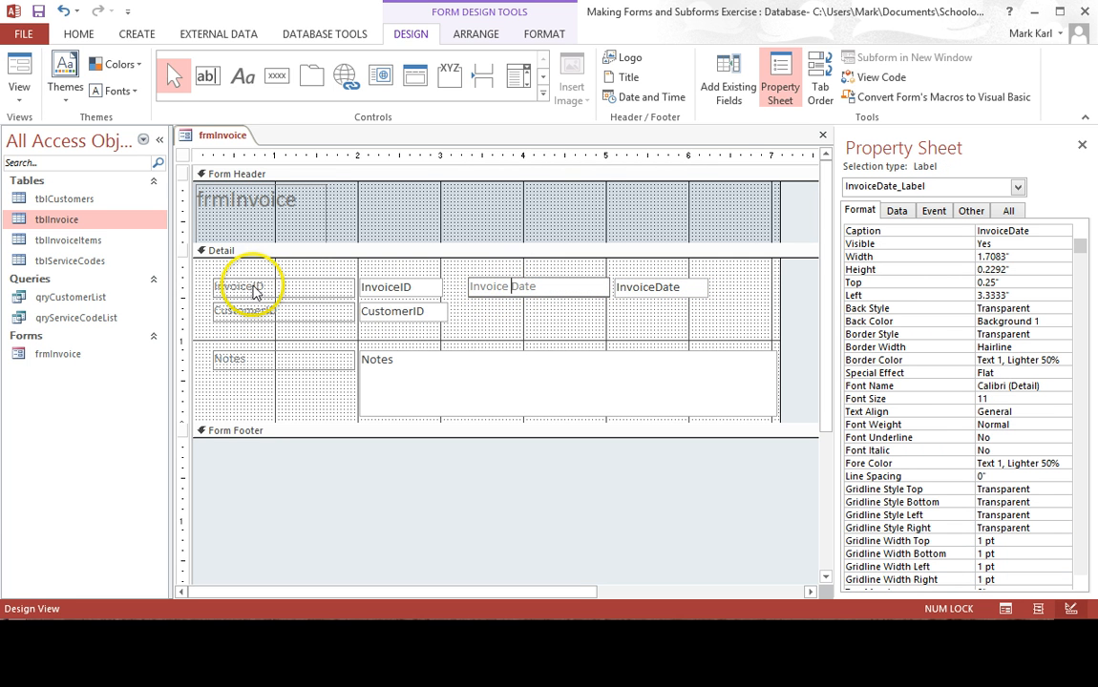
left_click(255, 287)
left_click(253, 286)
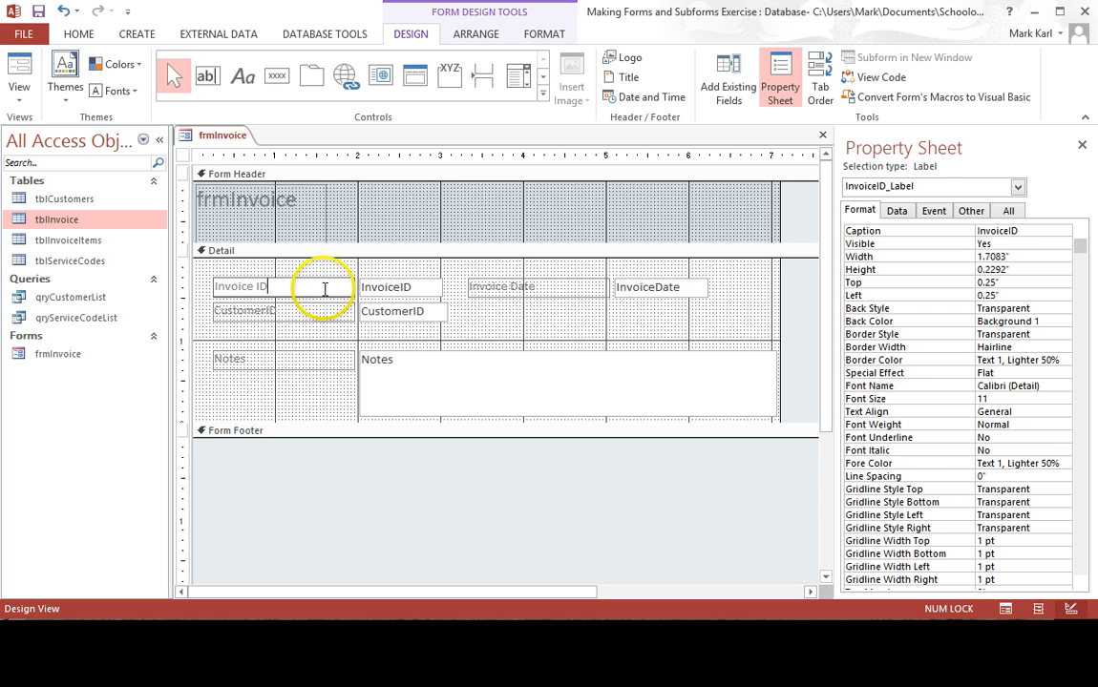
left_click(349, 268)
Narrow the Invoice ID label to about 0.79" and move the InvoiceID text box close beside it
left_click(350, 286)
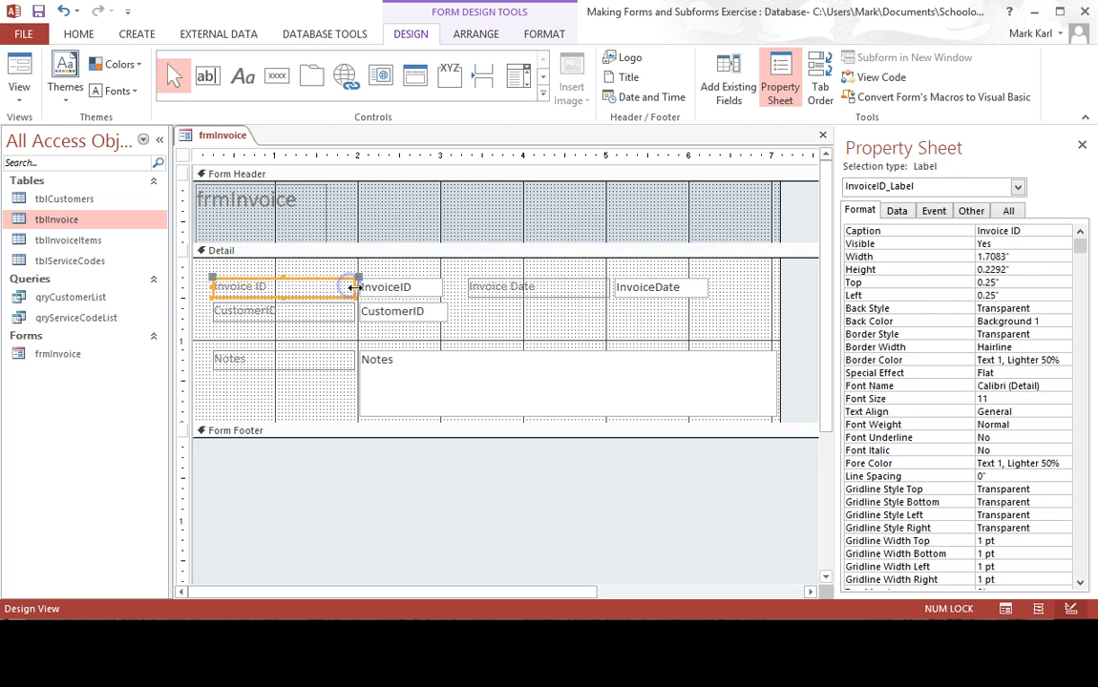
left_click_drag(350, 287, 278, 288)
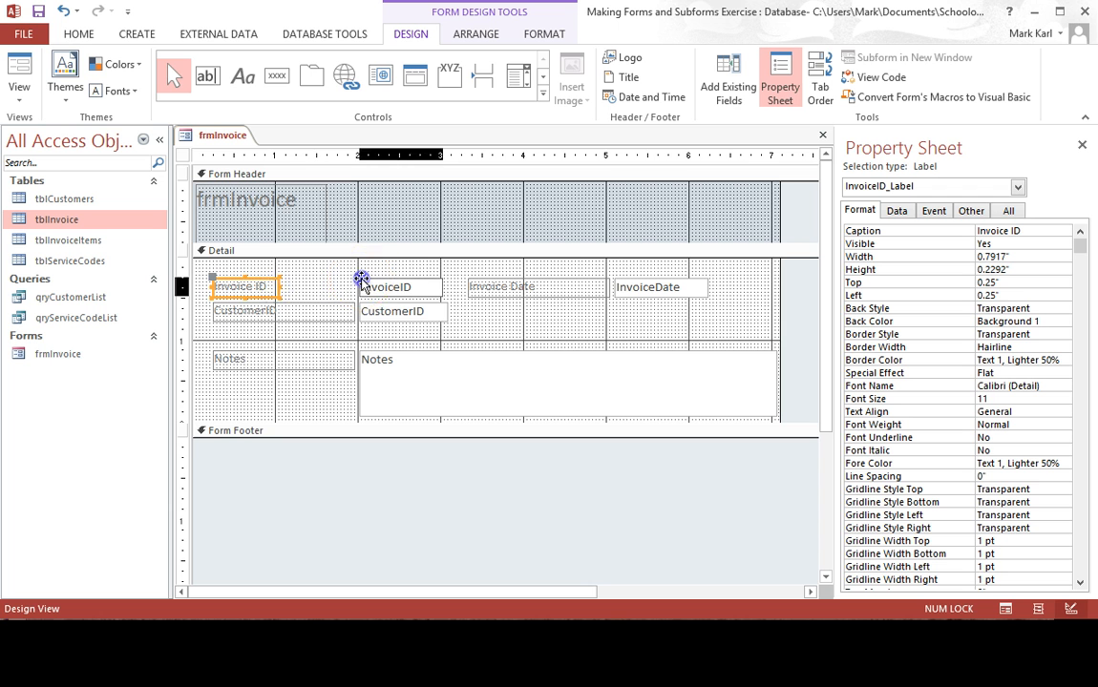
left_click_drag(360, 280, 290, 282)
Shorten the Invoice Date label, shift its text box right to about 5.75", and widen the CustomerID box to about 4.85"
left_click(473, 286)
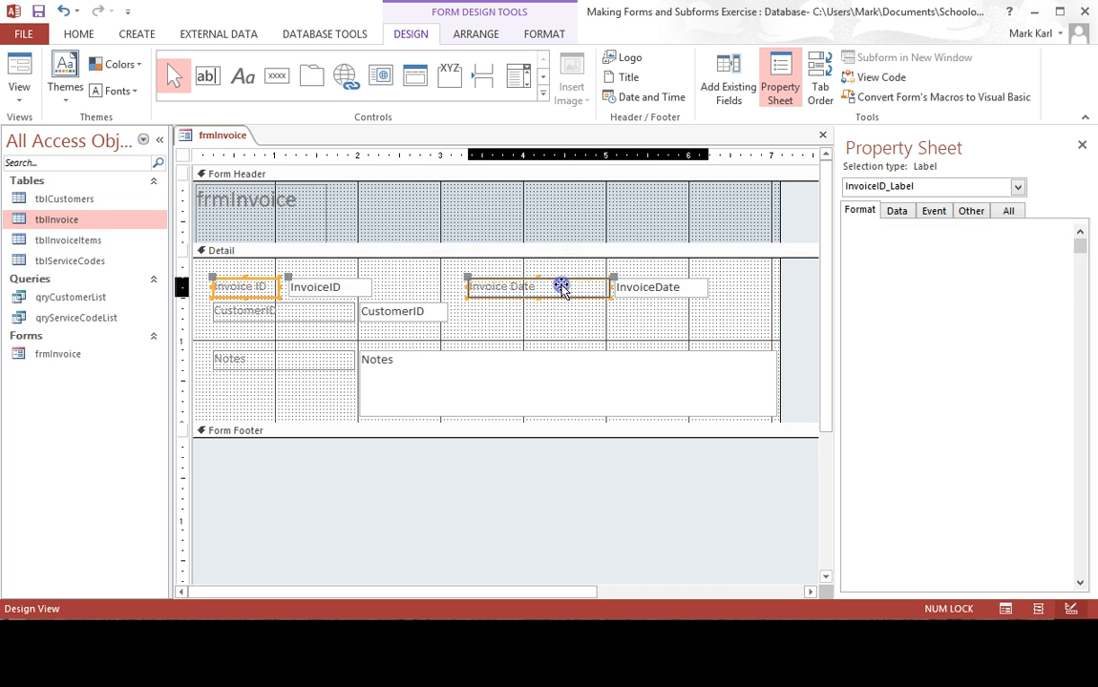
left_click_drag(611, 289, 679, 296)
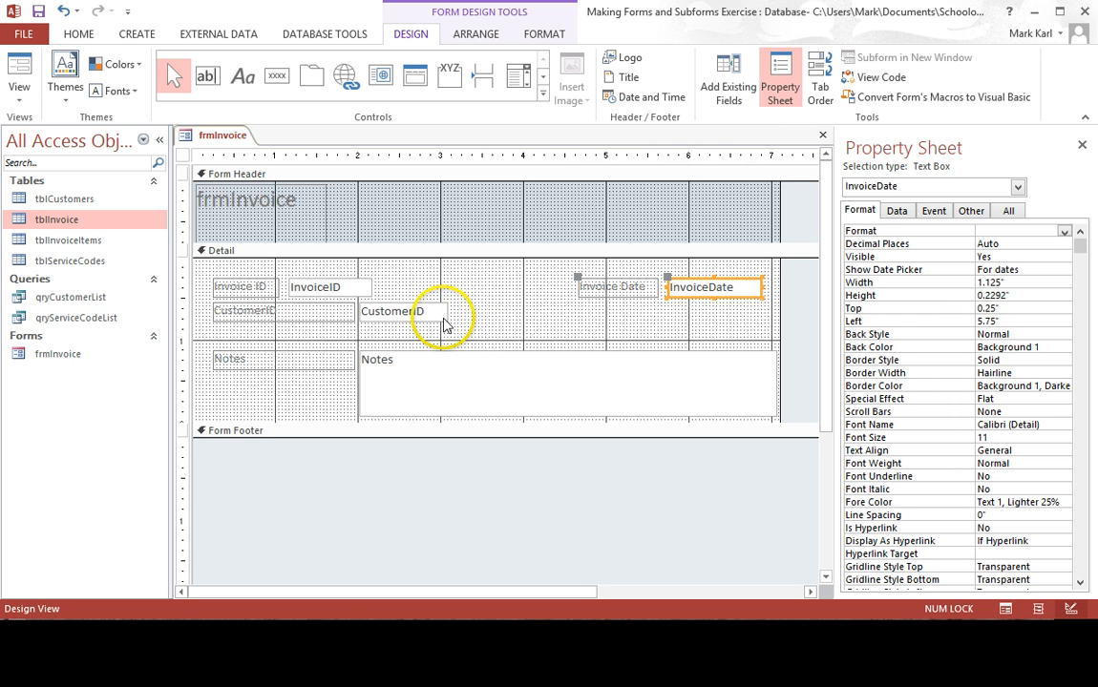
left_click(443, 317)
left_click_drag(446, 312, 760, 319)
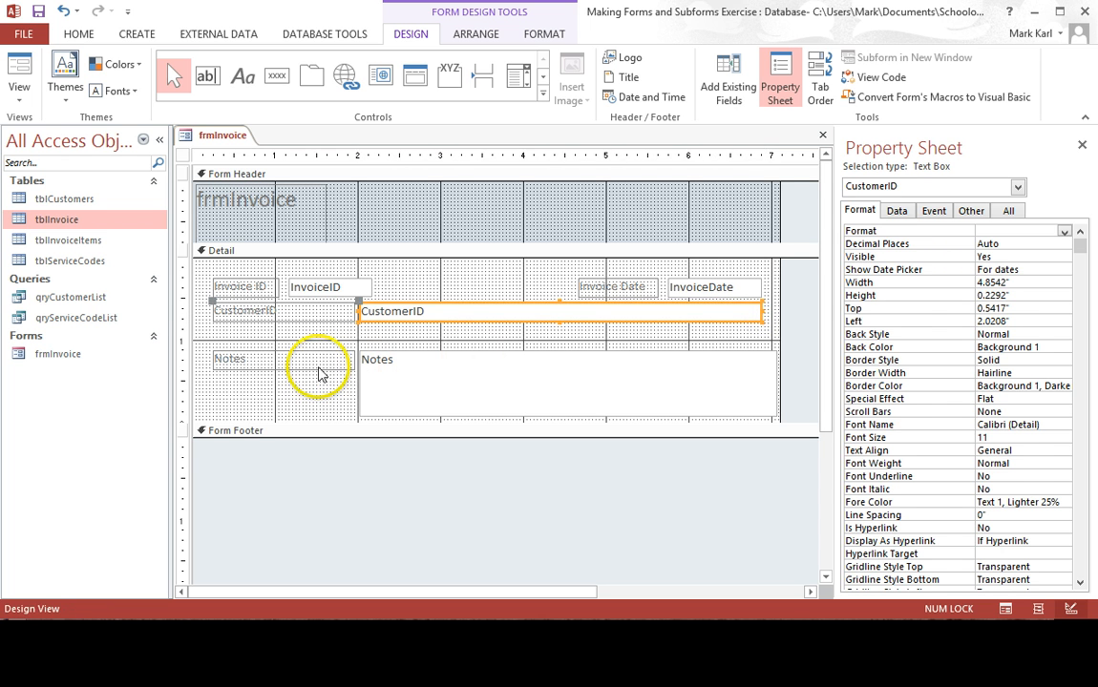
Shrink the Notes label to about 0.54" and raise it, then place the Notes box beneath it and widen it toward the form's right edge
left_click(319, 359)
left_click_drag(356, 359, 211, 334)
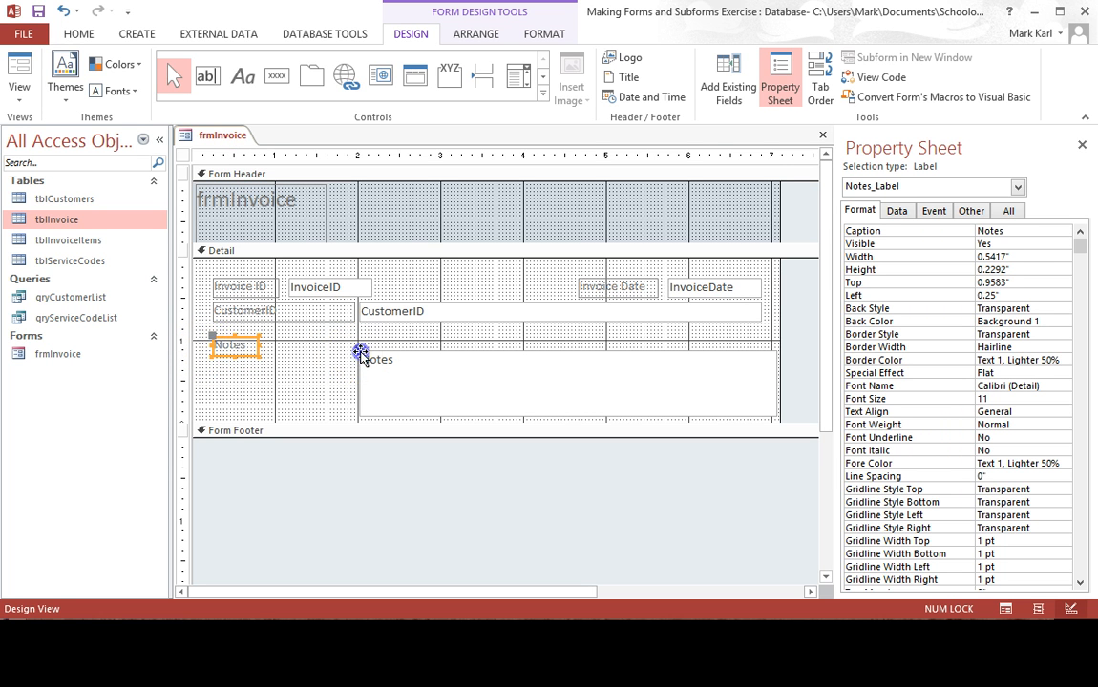
left_click_drag(360, 353, 214, 360)
left_click(618, 397)
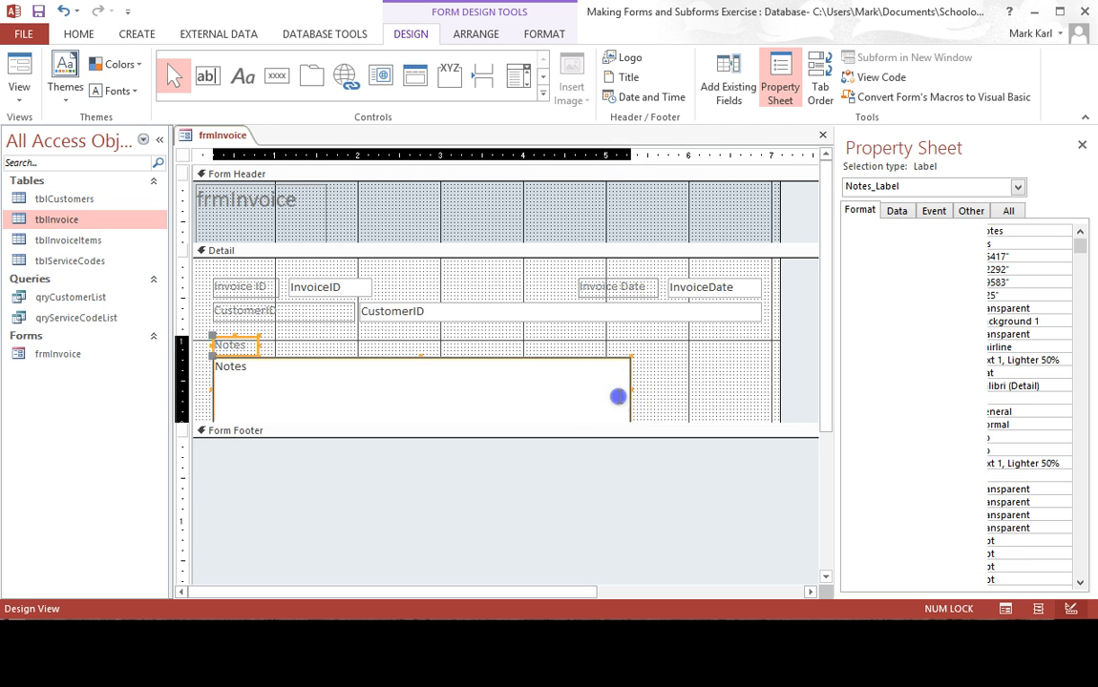
left_click_drag(632, 390, 760, 388)
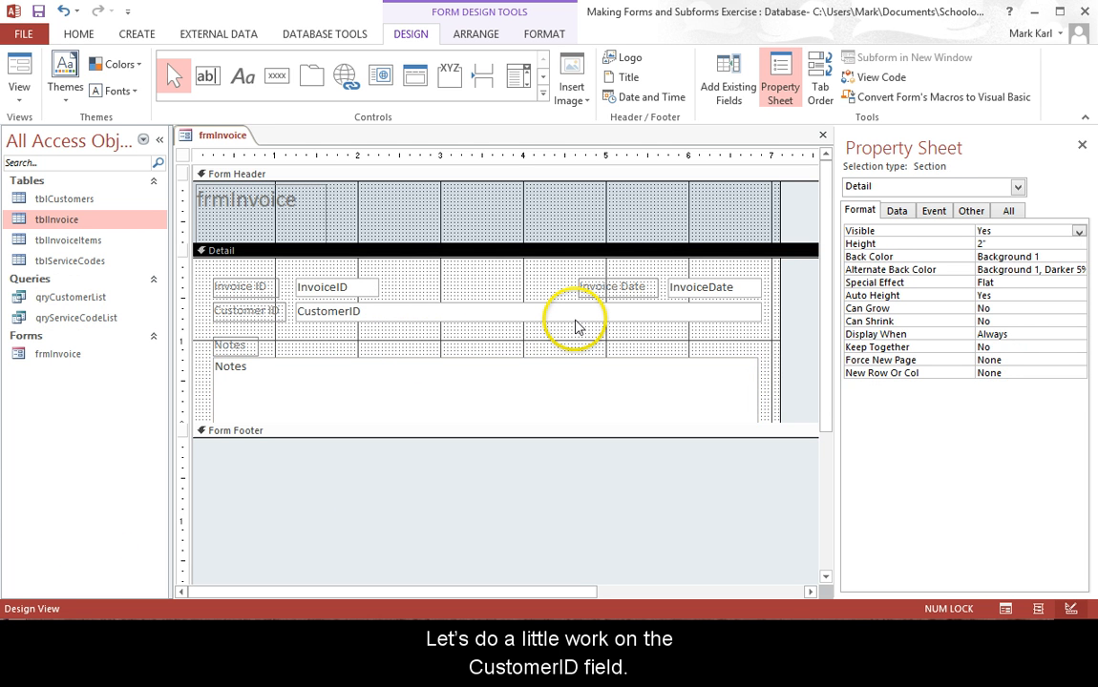
Change the CustomerID text box in the Detail section to a combo box
left_click(576, 319)
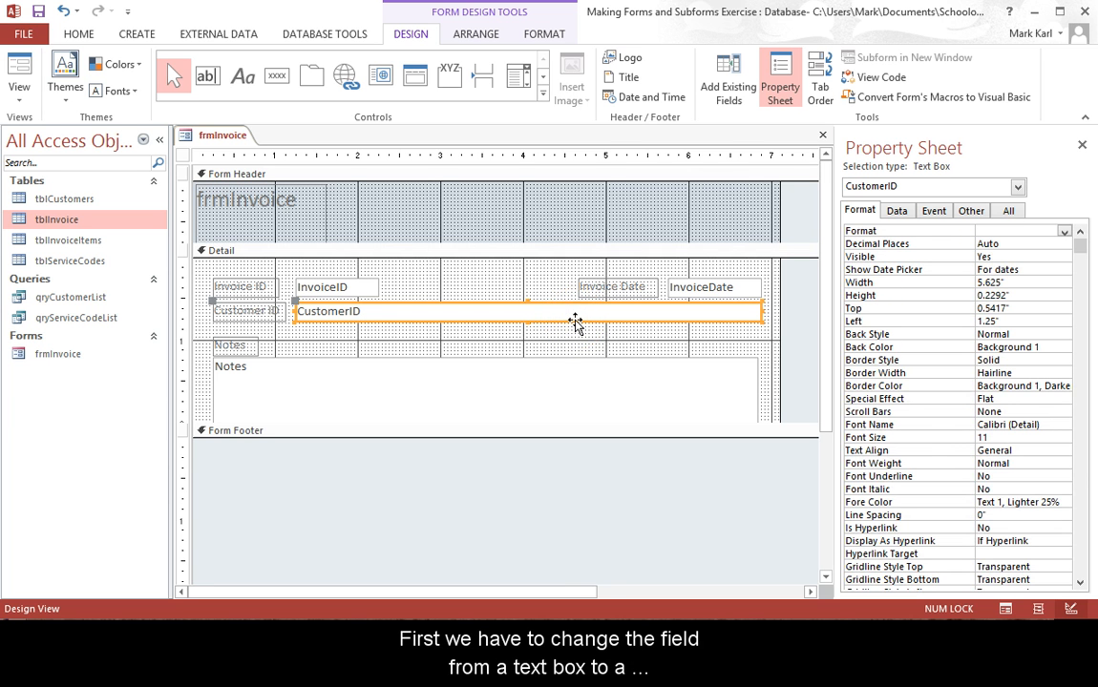
right_click(574, 321)
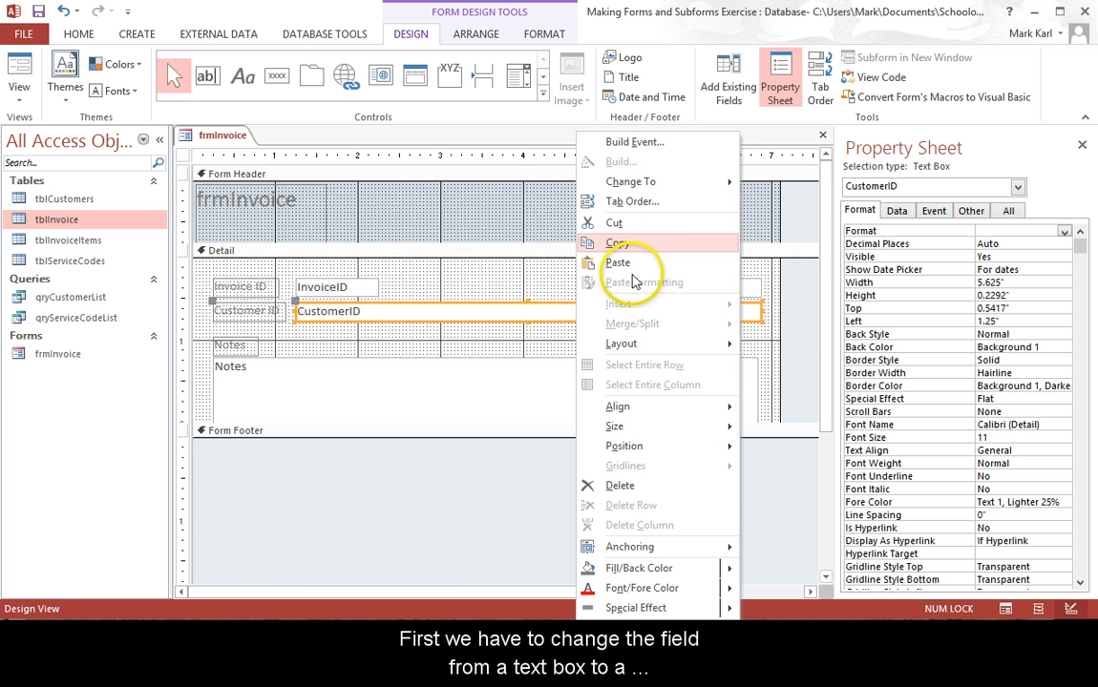
mouse_move(706, 186)
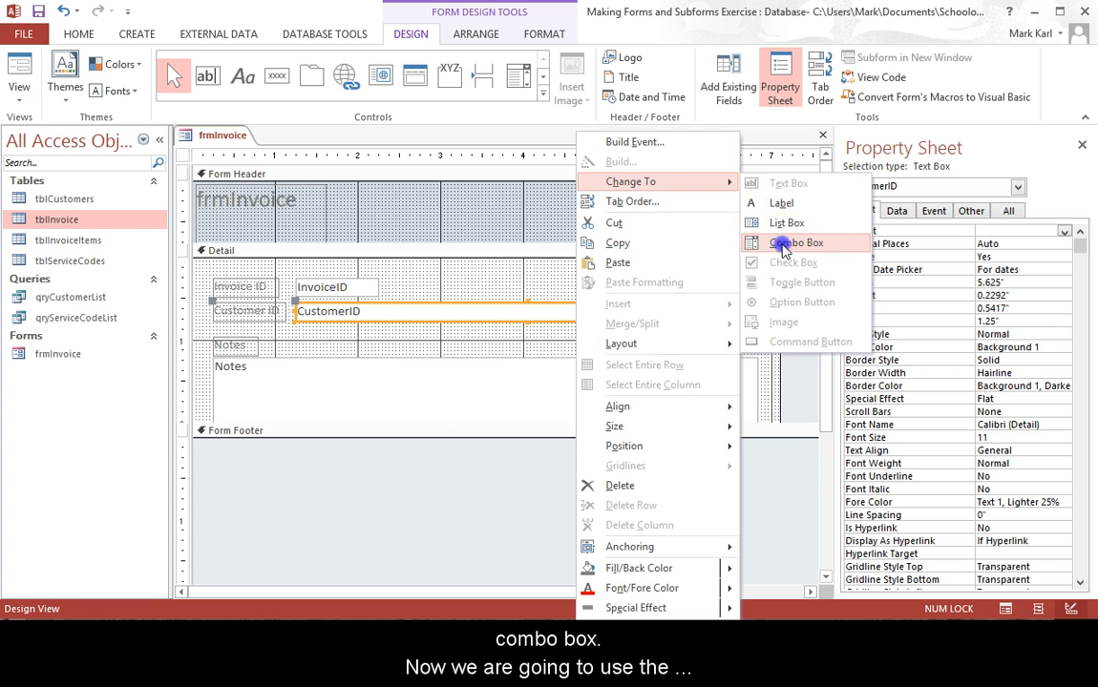
left_click(781, 240)
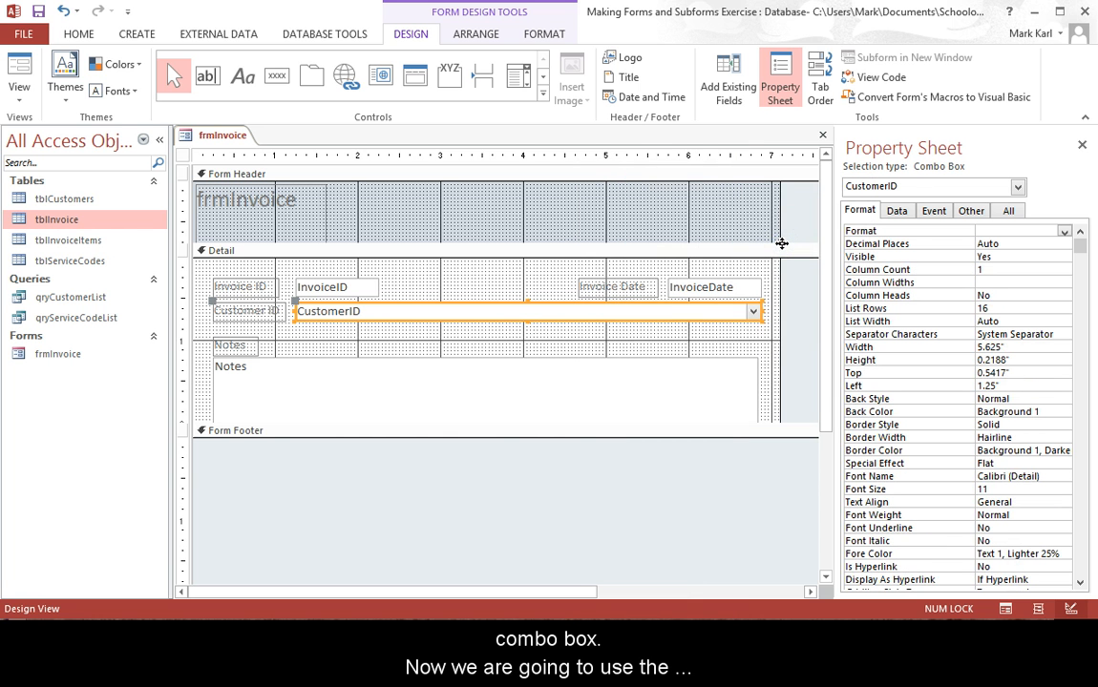
Set the CustomerID combo box's row source to qryCustomerList
left_click(897, 211)
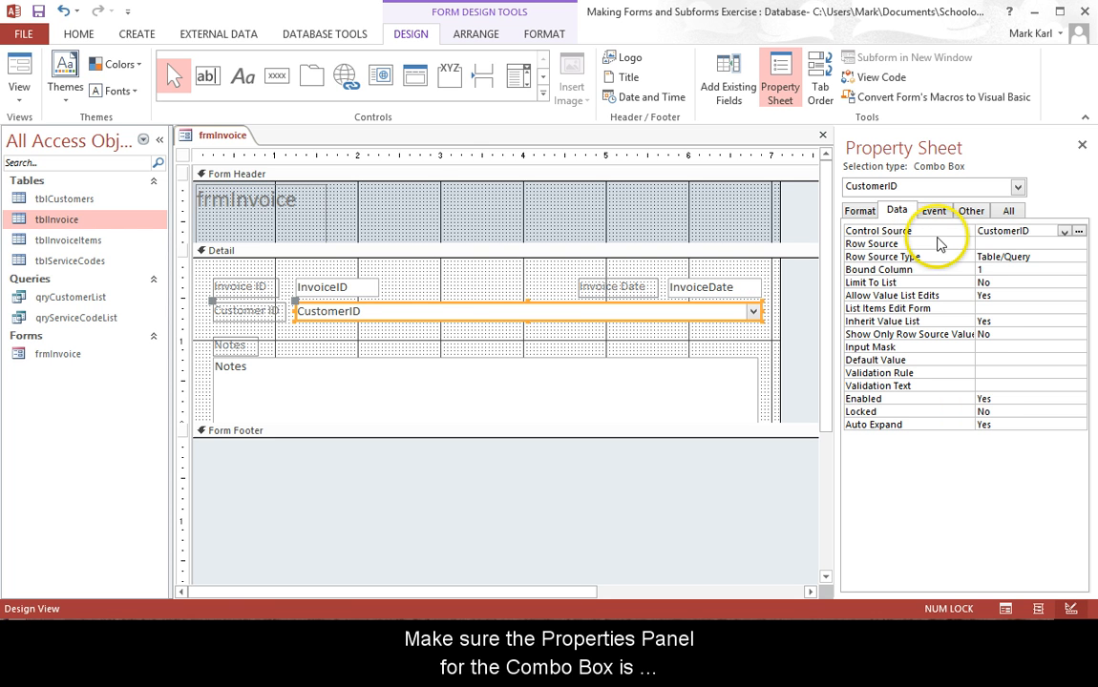
left_click(985, 243)
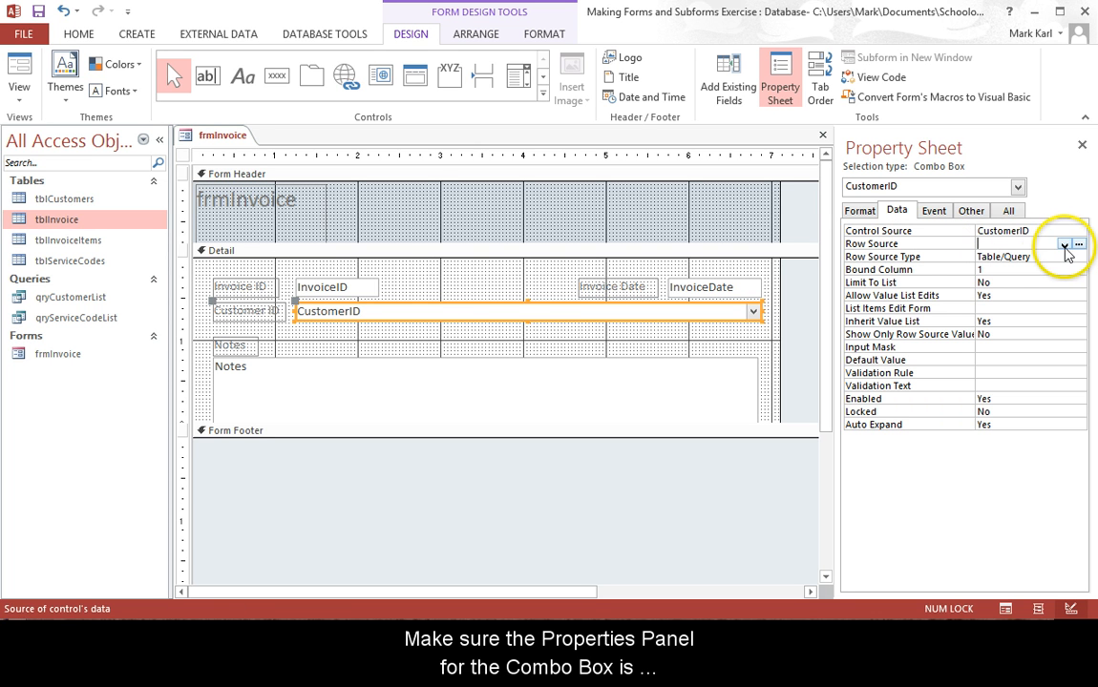
left_click(1064, 245)
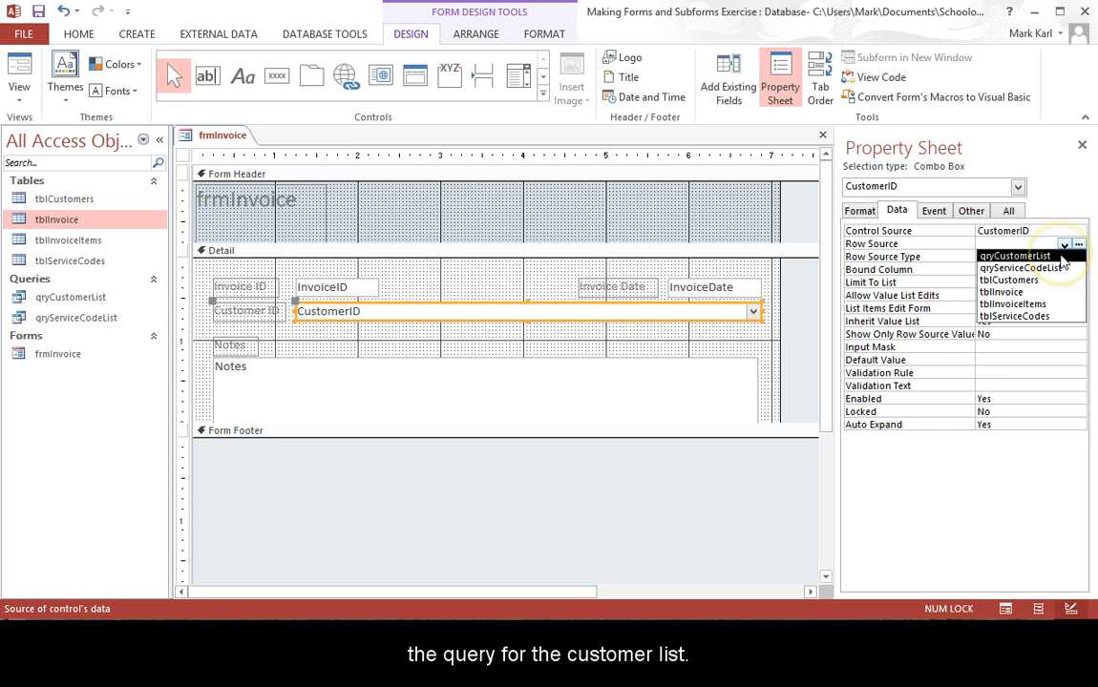
left_click(1060, 256)
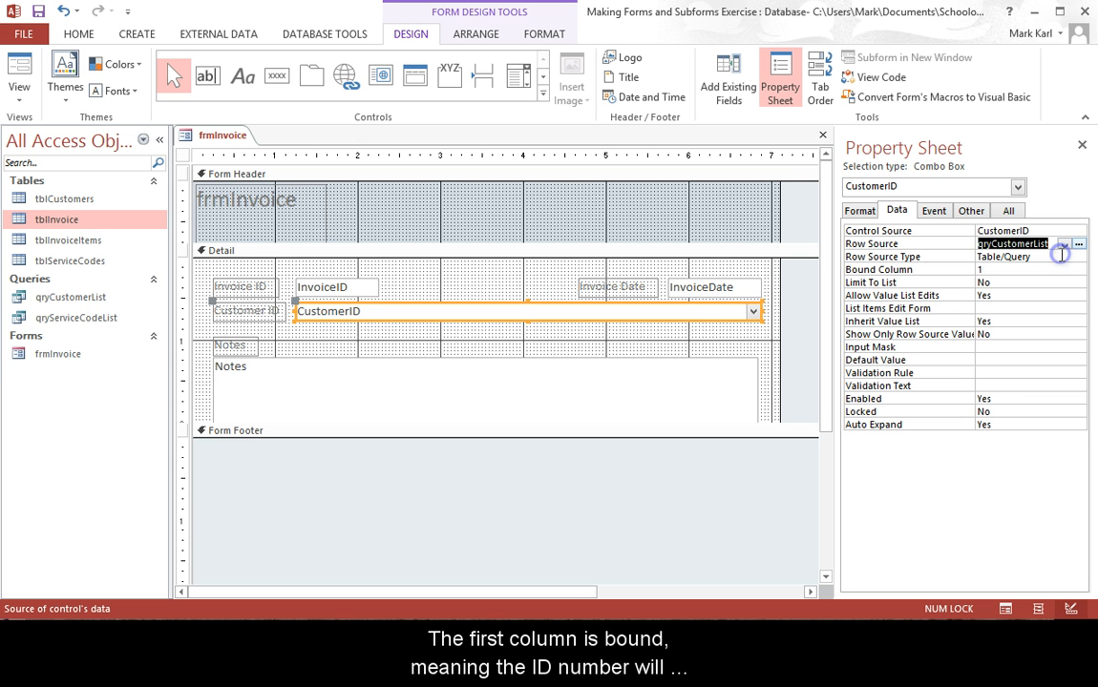
Set the CustomerID combo box's column count to 2 and its column widths to 0;2
left_click(859, 210)
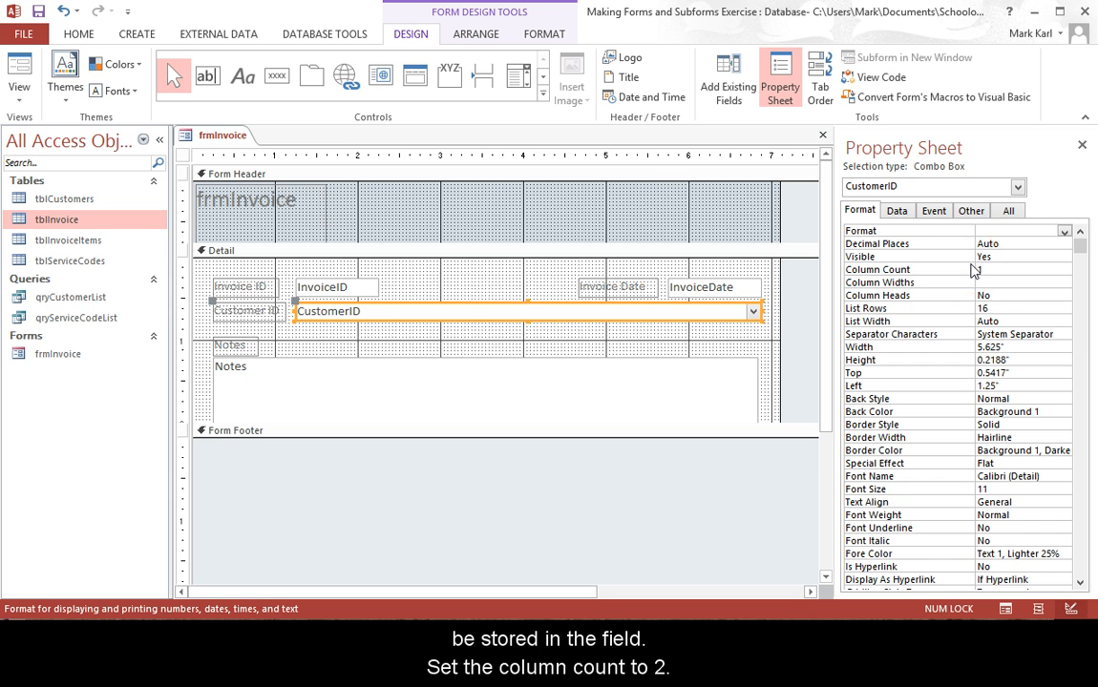
left_click(986, 270)
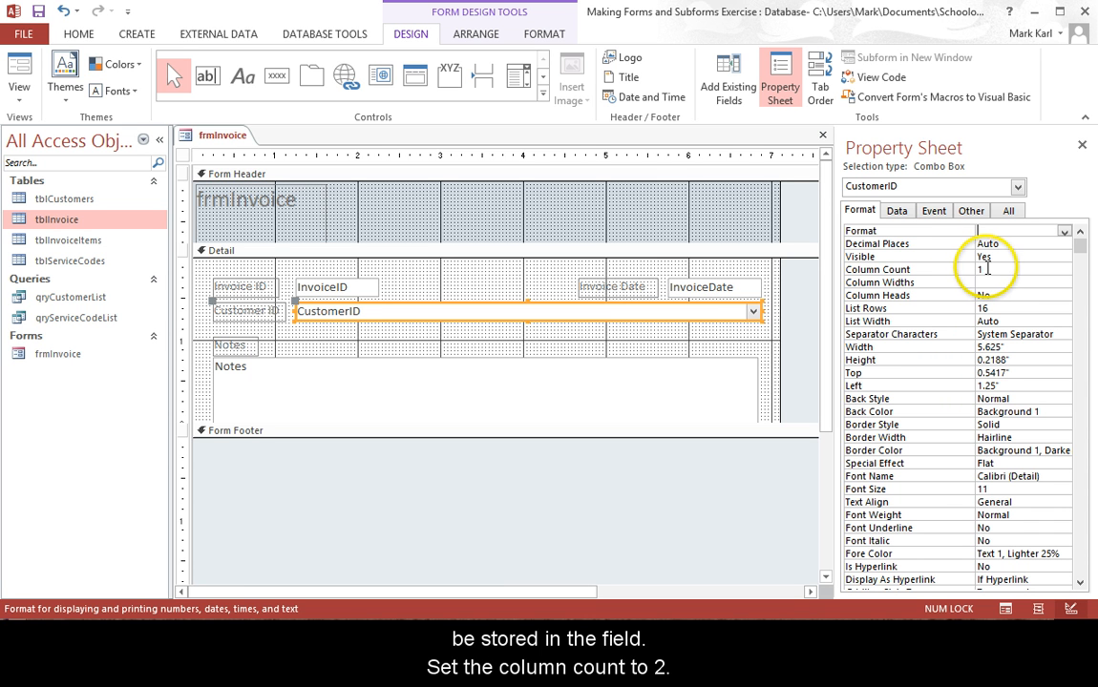
double_click(981, 270)
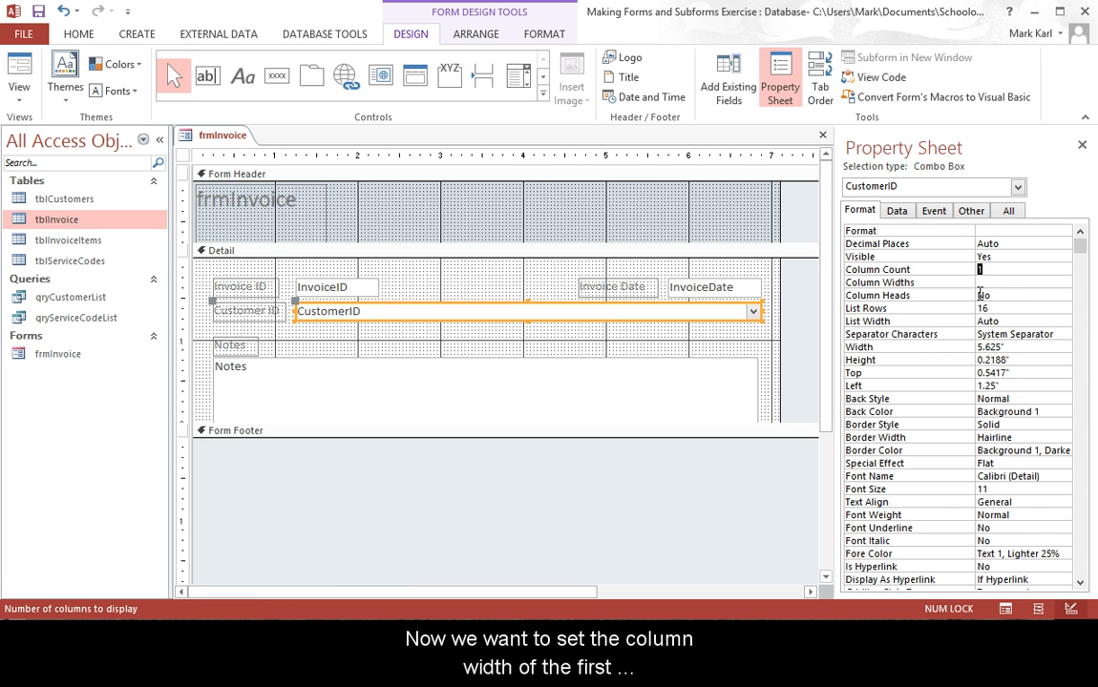
type("2")
left_click(984, 294)
left_click(986, 284)
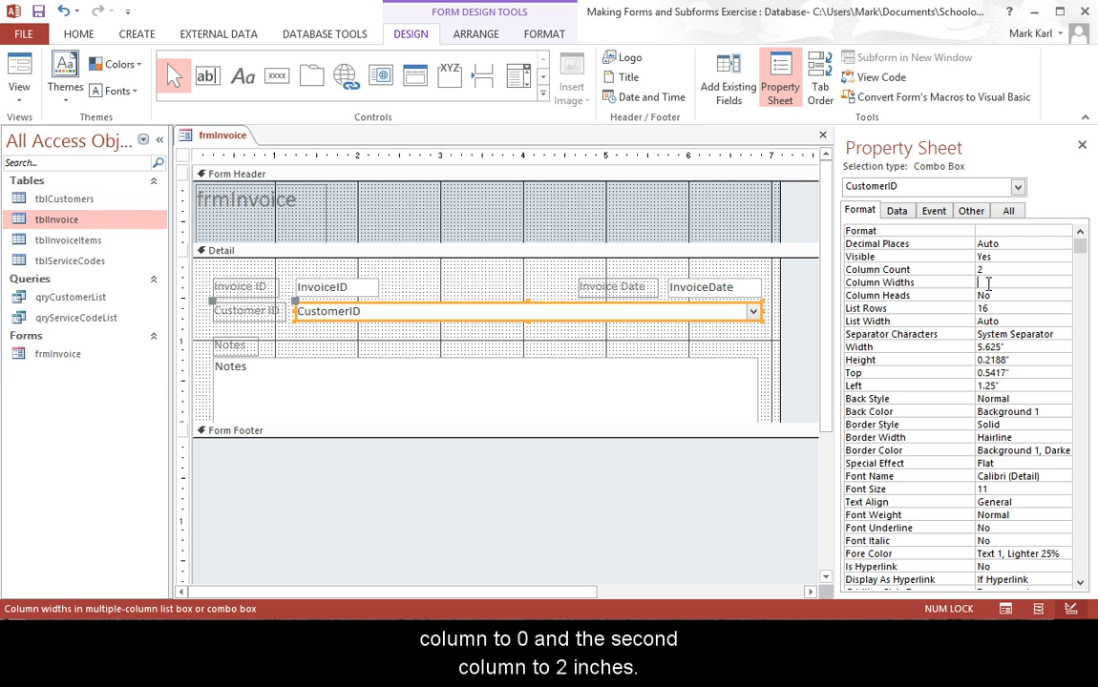
type("0;2")
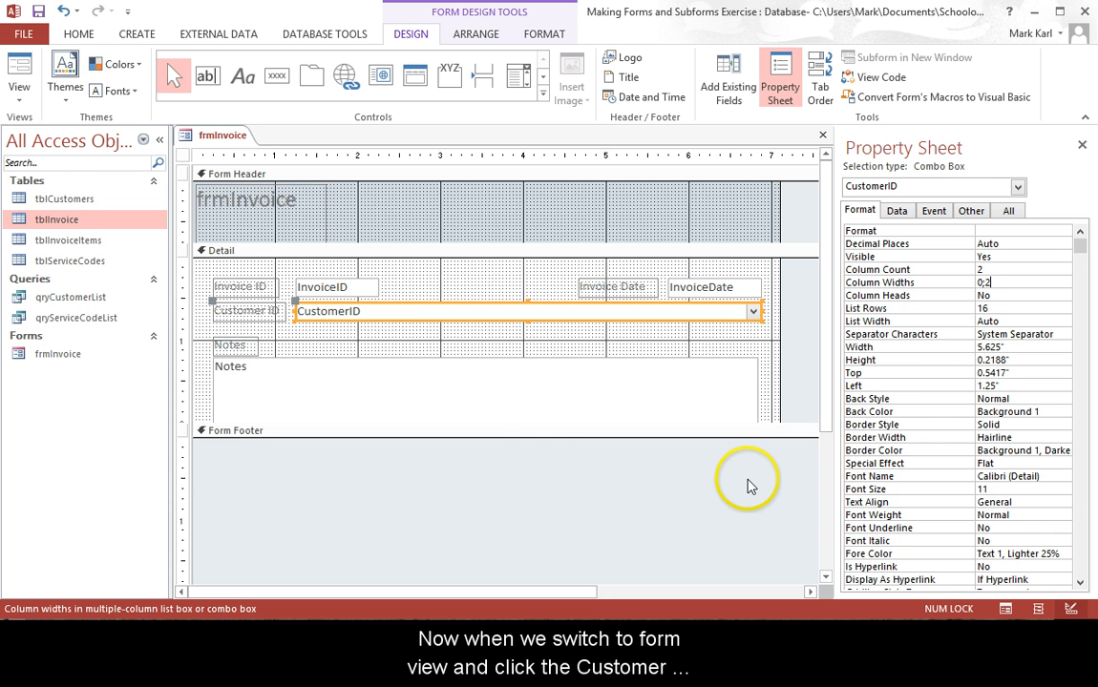
View frmInvoice in Form view and check the customer list of the CustomerID combo box
left_click(21, 72)
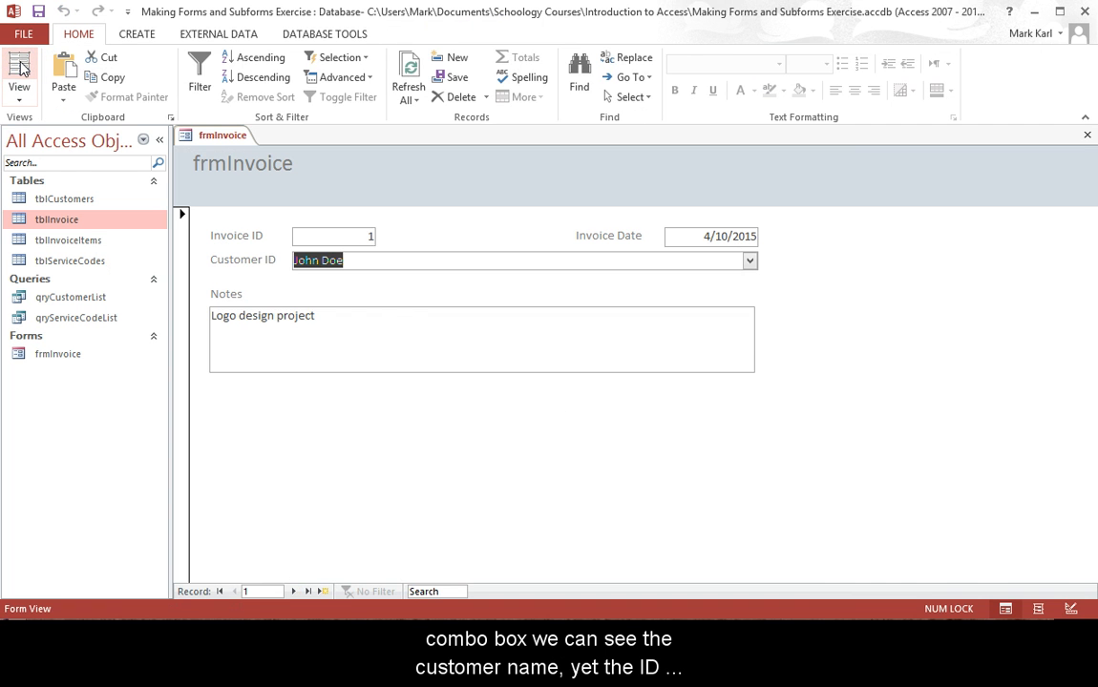
left_click(749, 261)
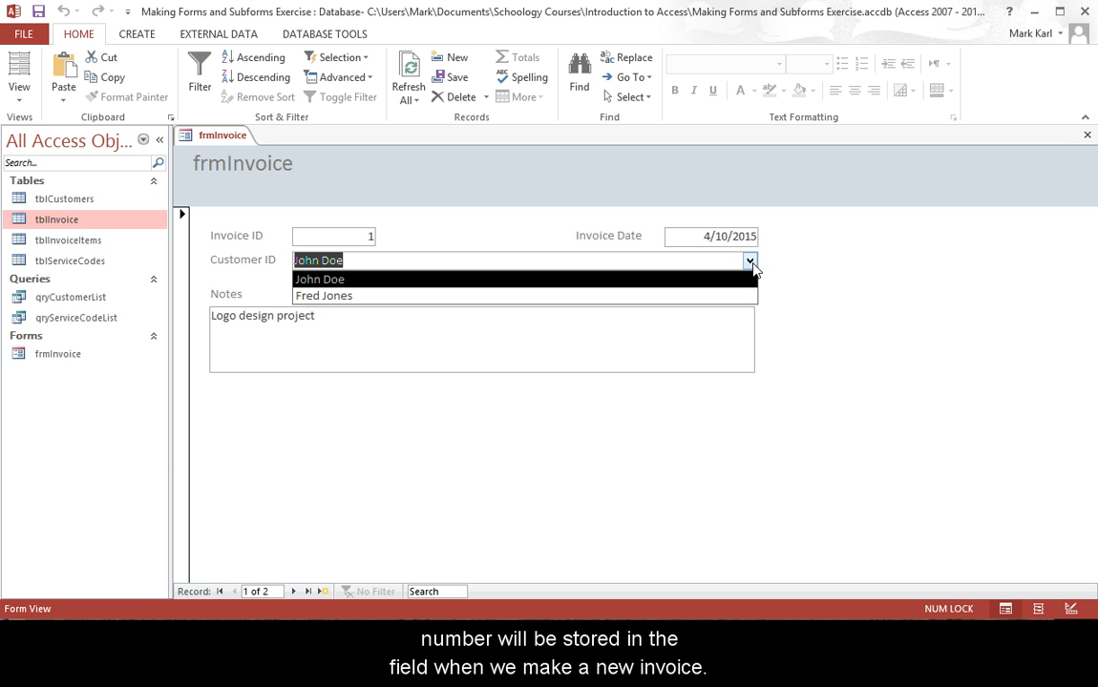
left_click(750, 261)
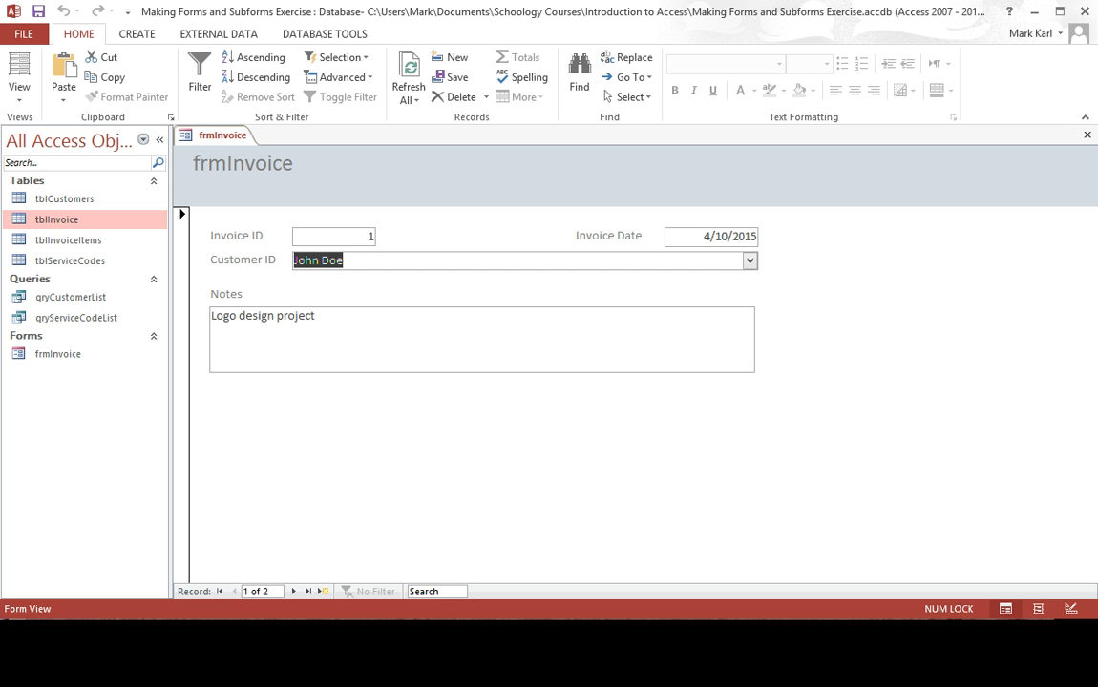
Begin a new wizard form based on tblInvoiceItems, including all its fields and using the Datasheet layout
left_click(146, 242)
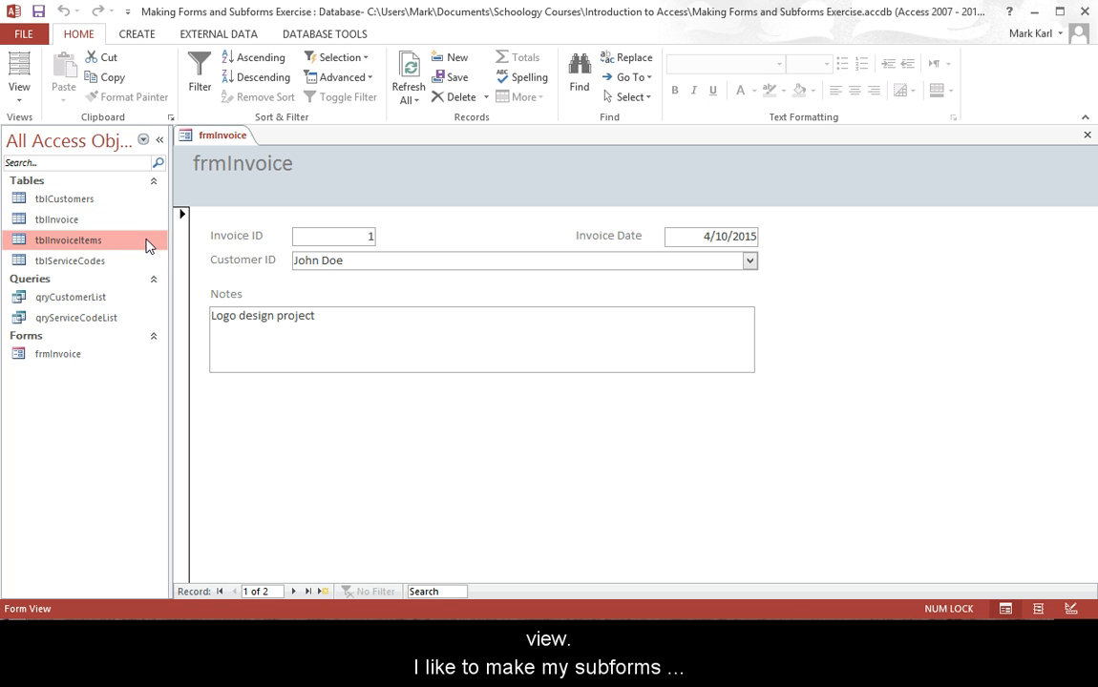
left_click(138, 38)
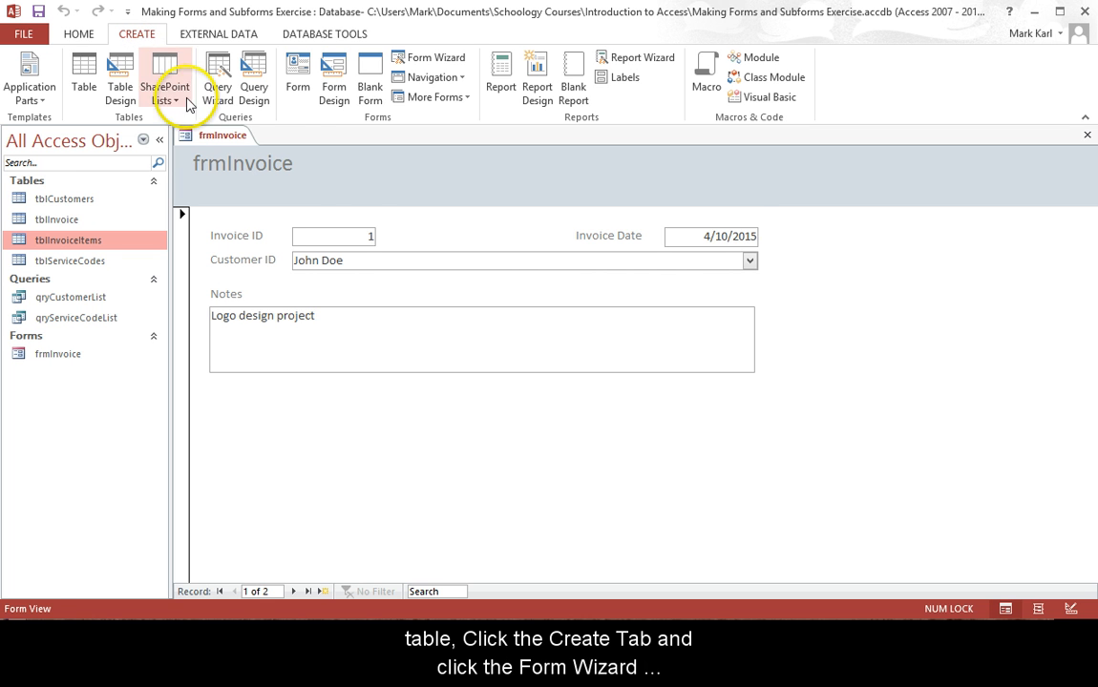
left_click(437, 58)
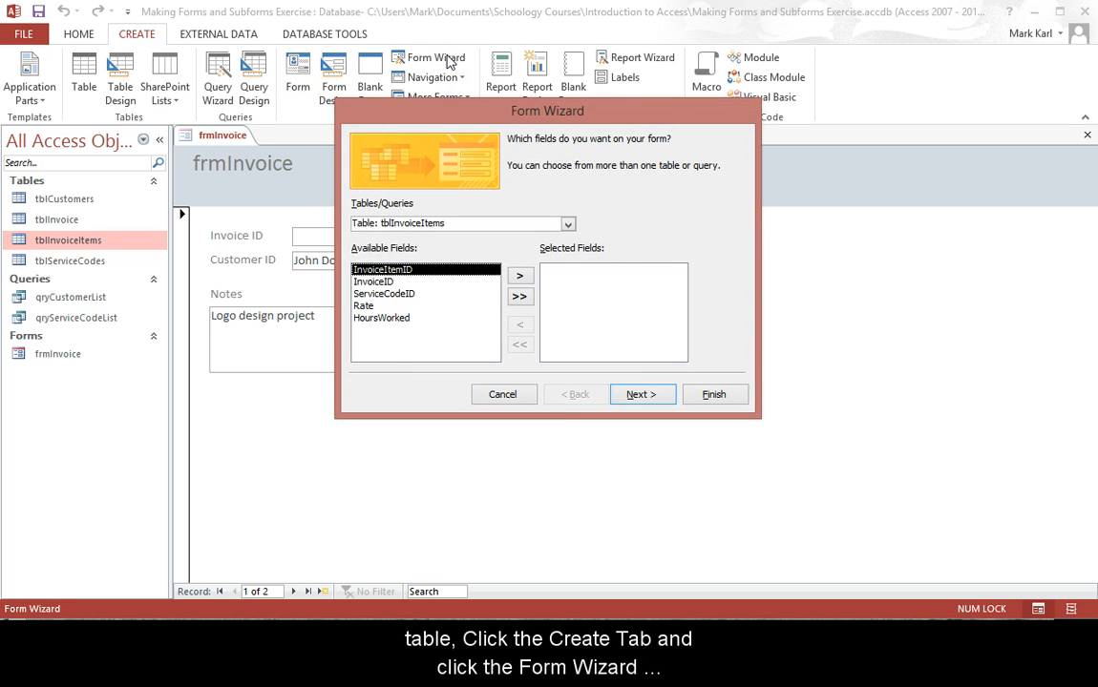
left_click(529, 298)
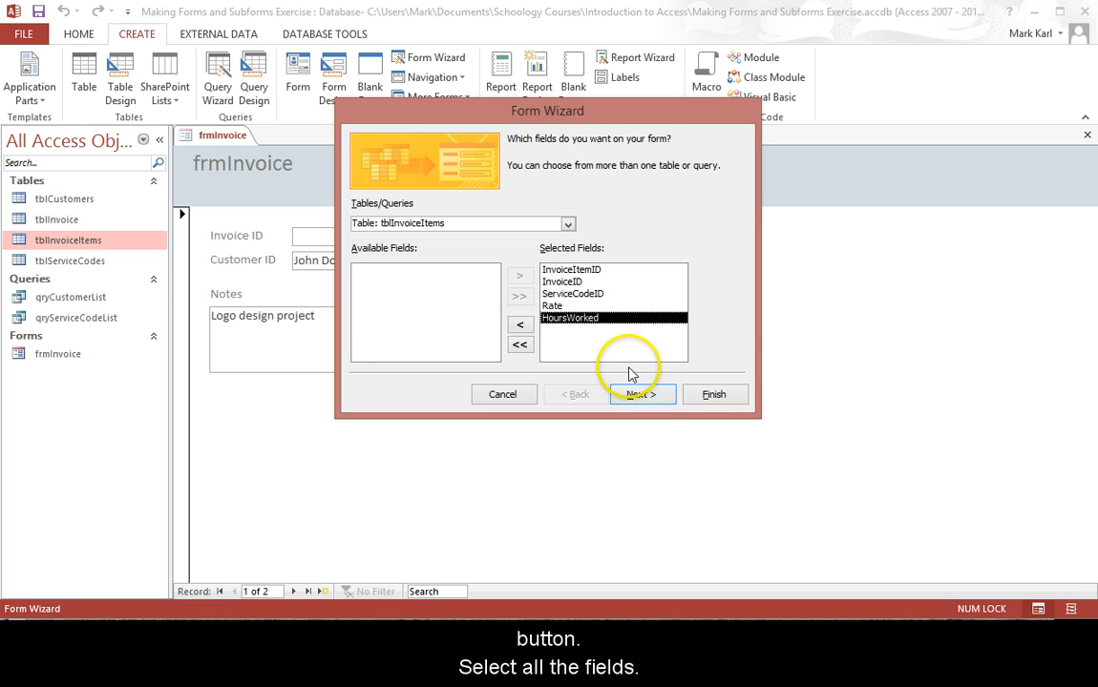
left_click(652, 397)
left_click(594, 229)
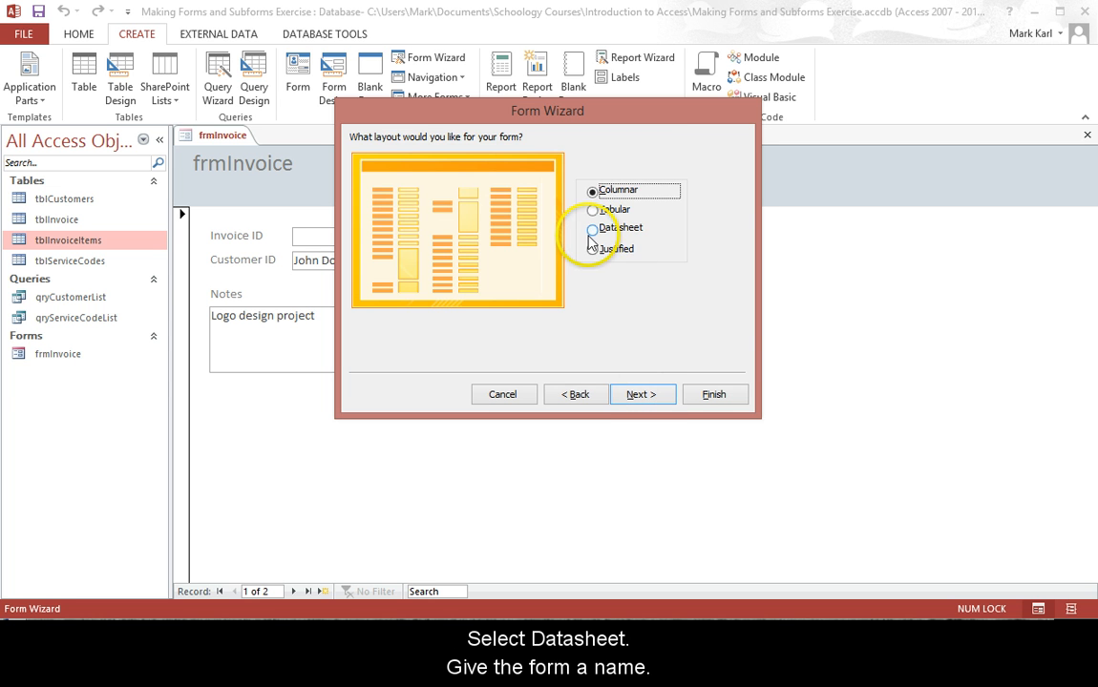
left_click(643, 397)
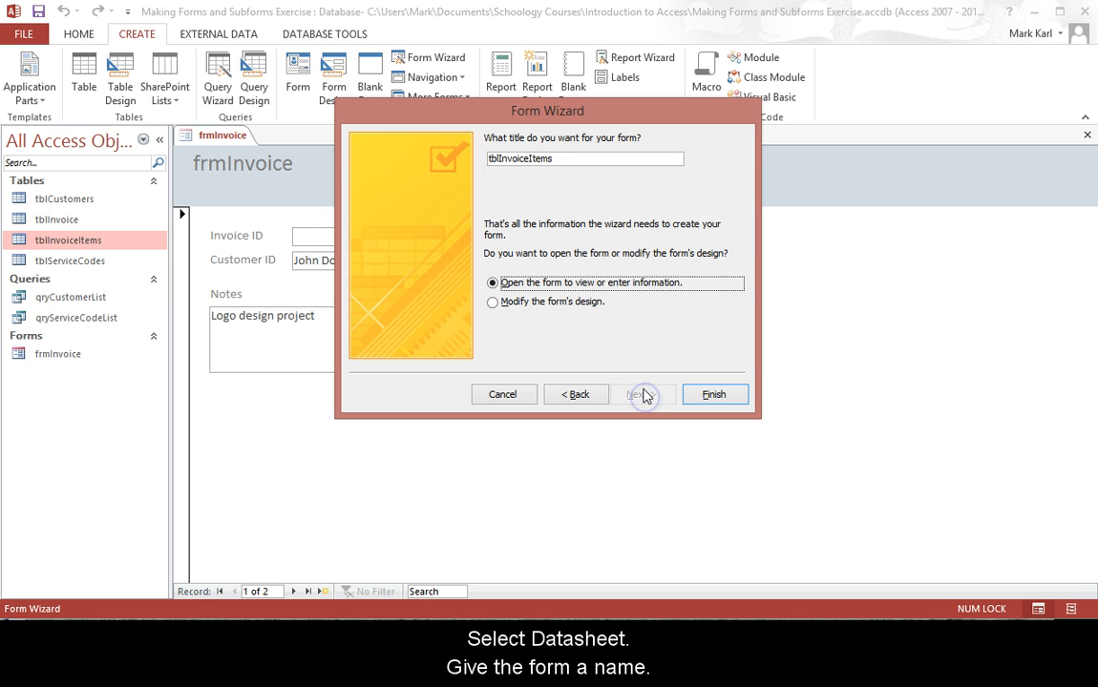
Title the new form subfrmInvoiceItems and finish the wizard with the option to modify the form's design
left_click_drag(501, 163, 443, 155)
type("subfr")
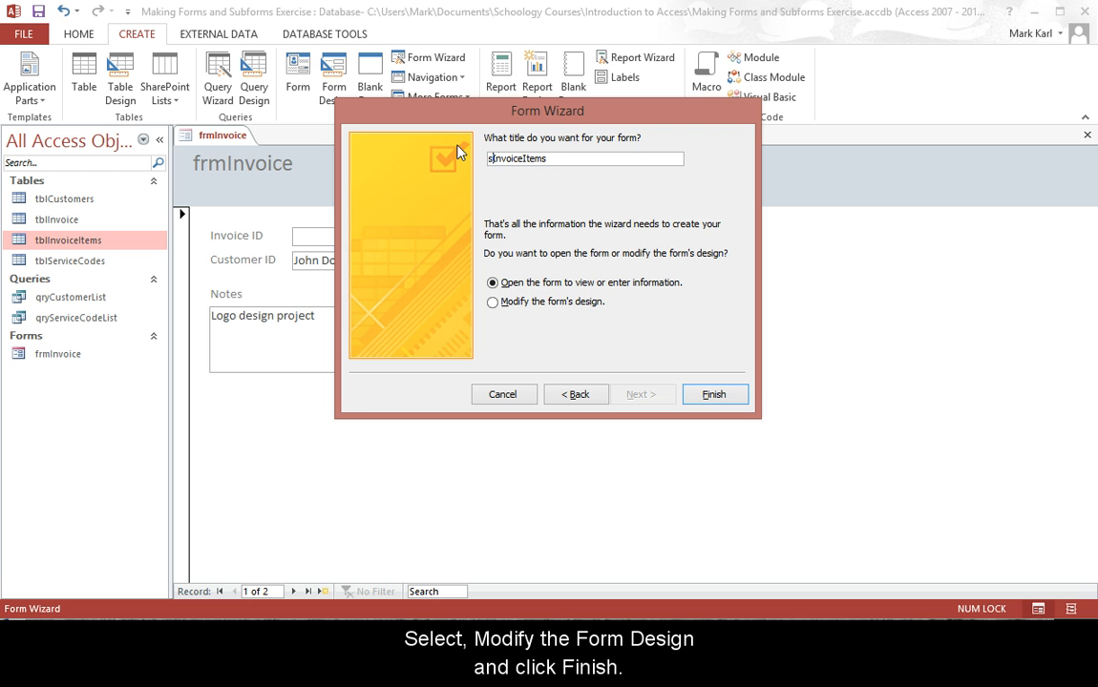
type("m")
left_click(492, 304)
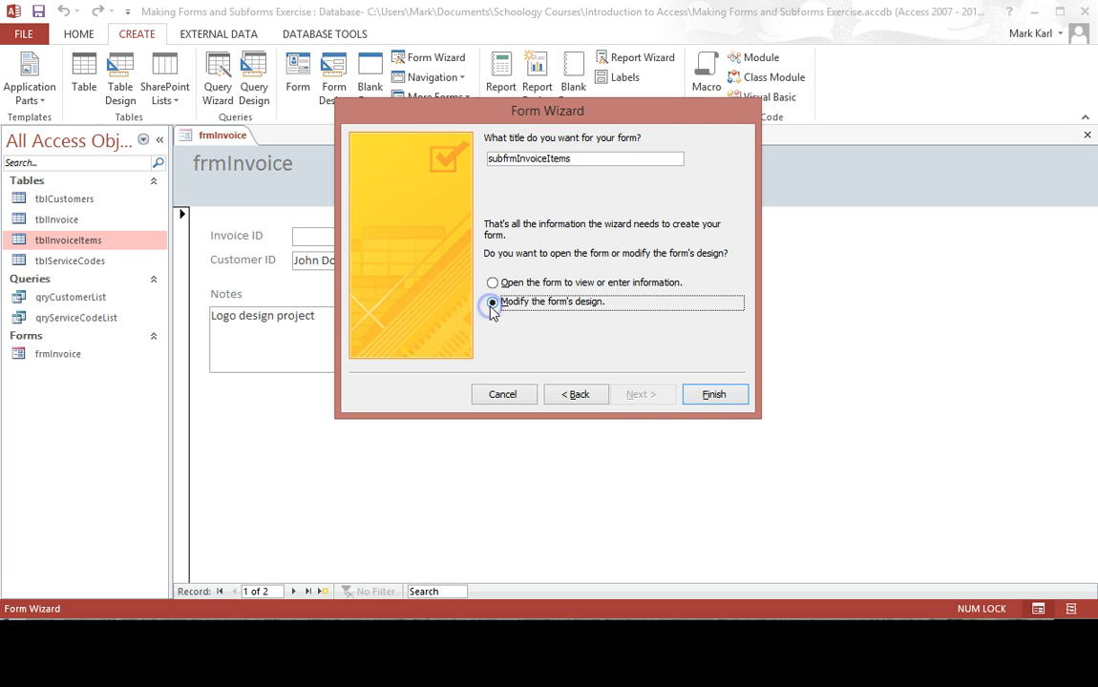
left_click(716, 396)
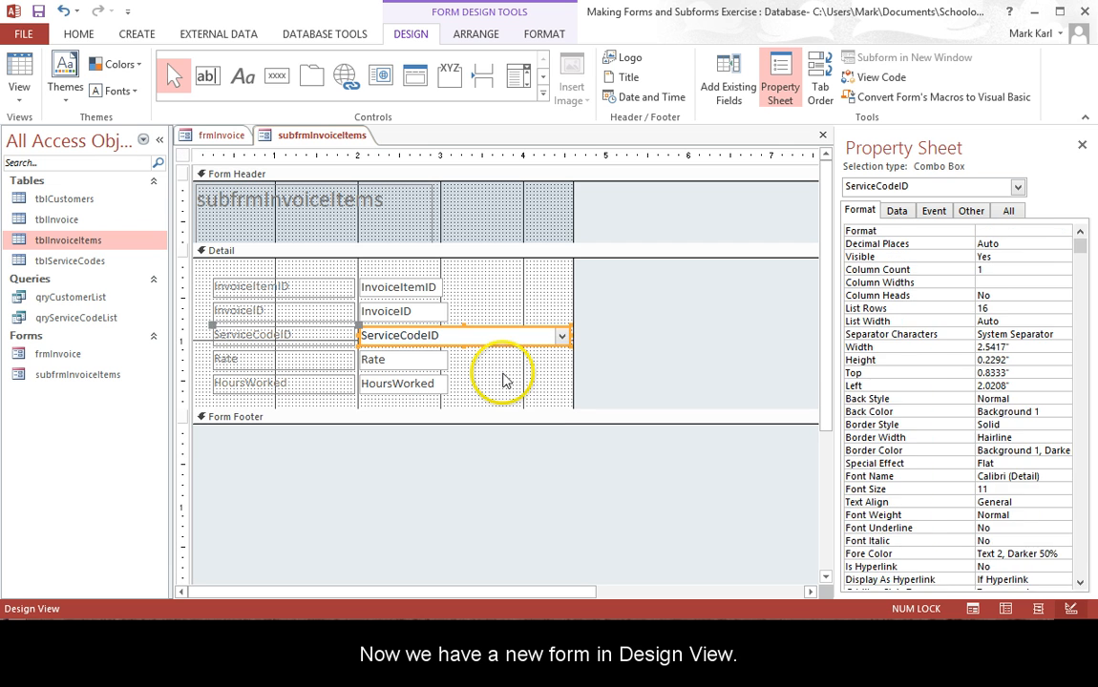
Set the row source of the ServiceCodeID combo box to qryServiceCodeList
left_click(506, 380)
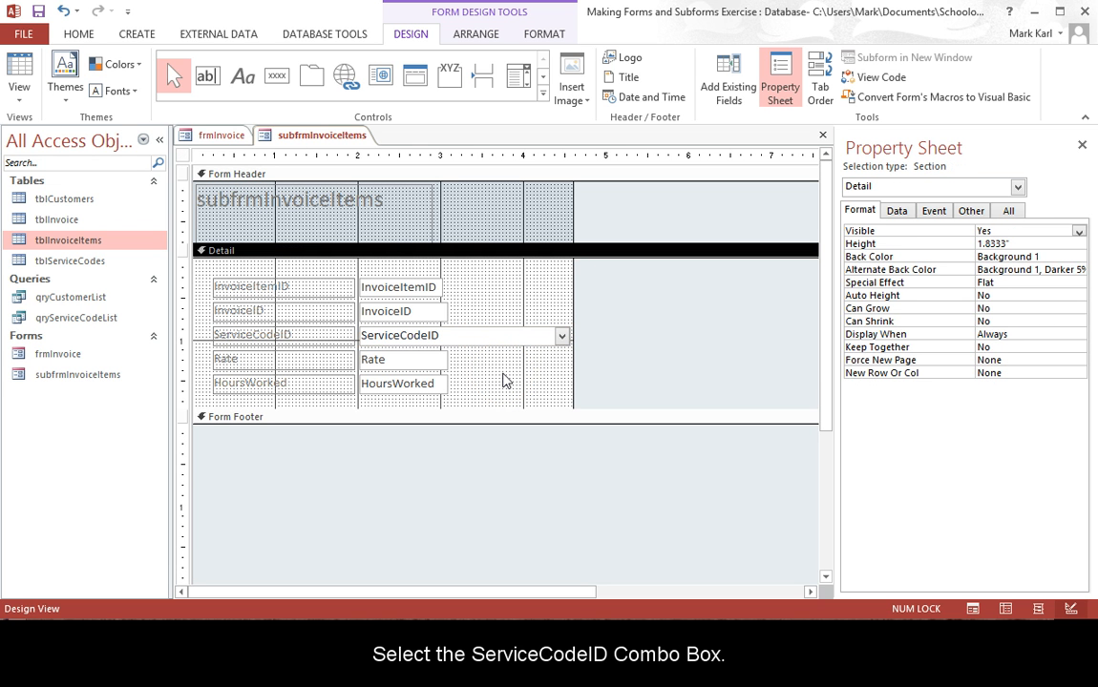
left_click(510, 340)
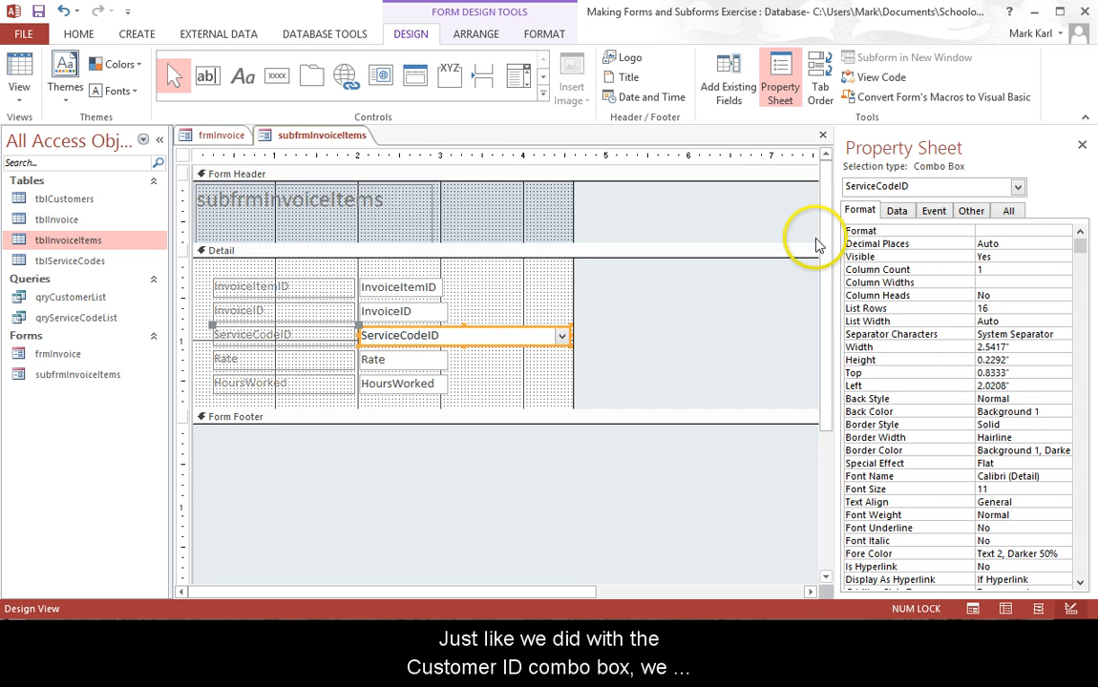
left_click(896, 211)
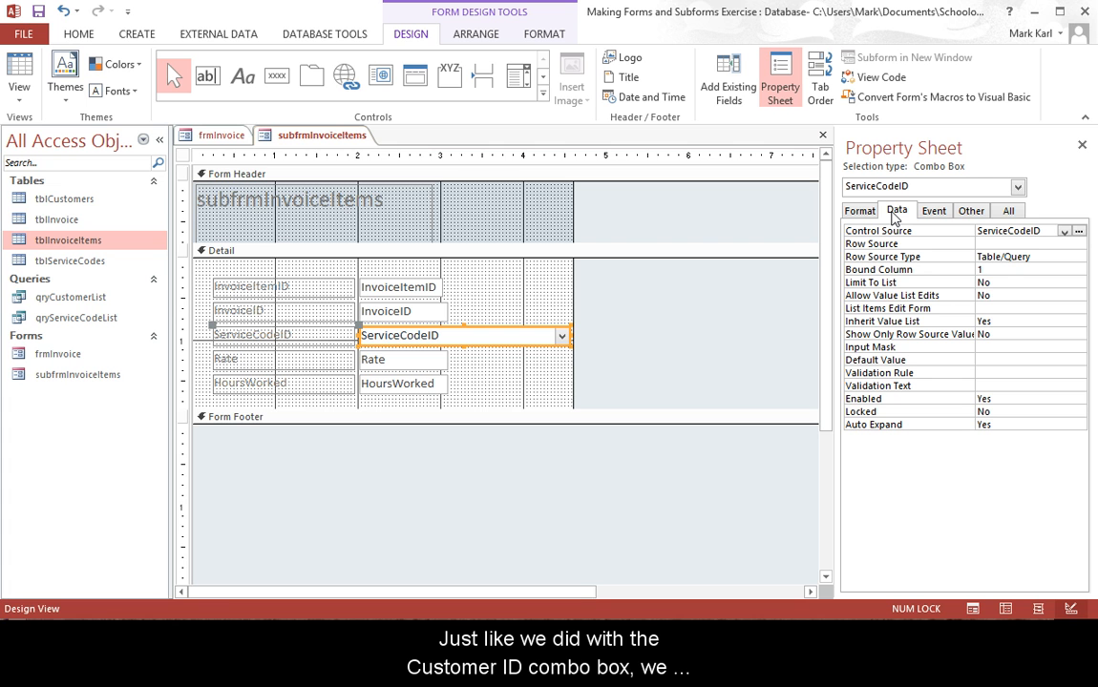
left_click(995, 246)
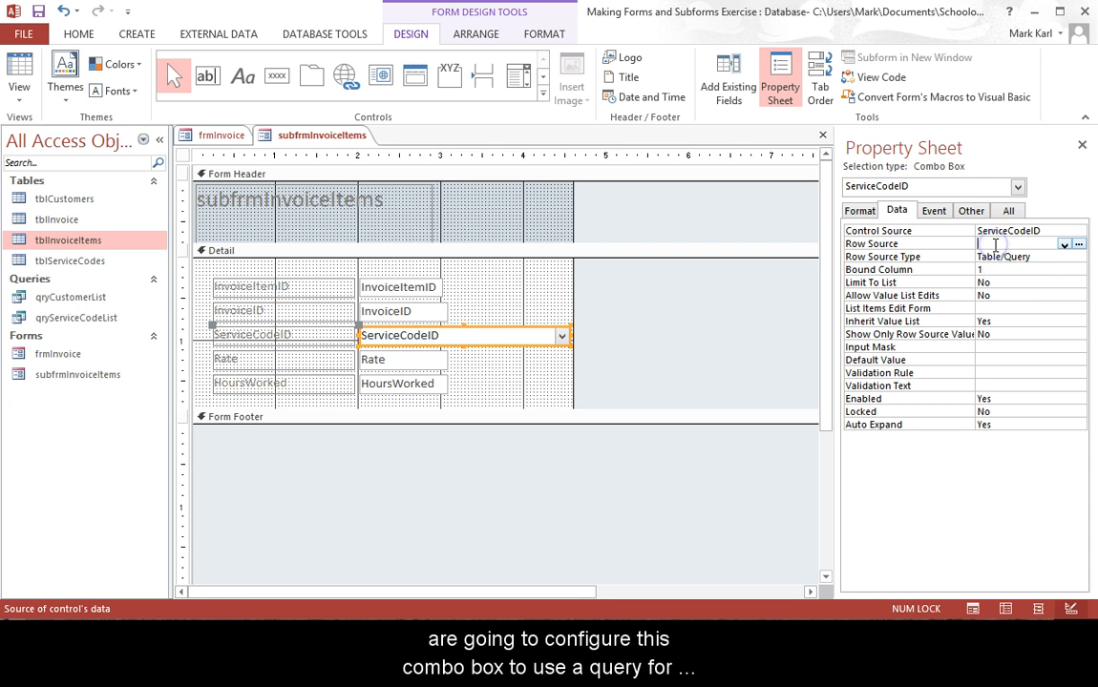
left_click(1064, 245)
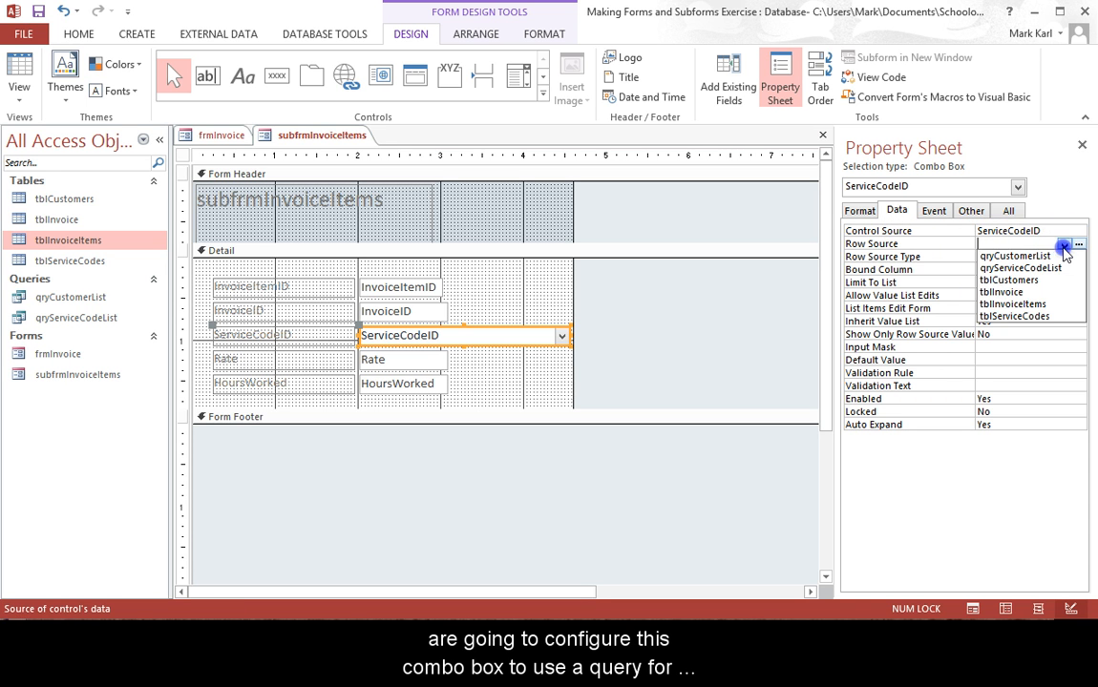
left_click(1053, 269)
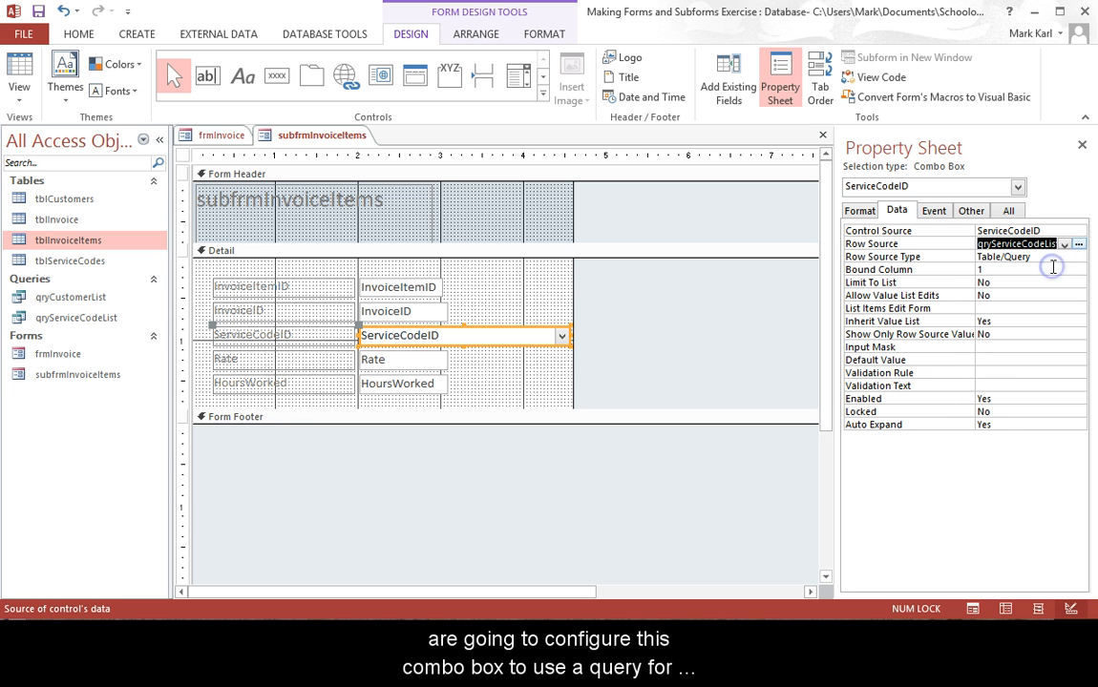
Set the ServiceCodeID combo box's column count to 2 and its column widths to 0;2.5
left_click(871, 218)
left_click(974, 267)
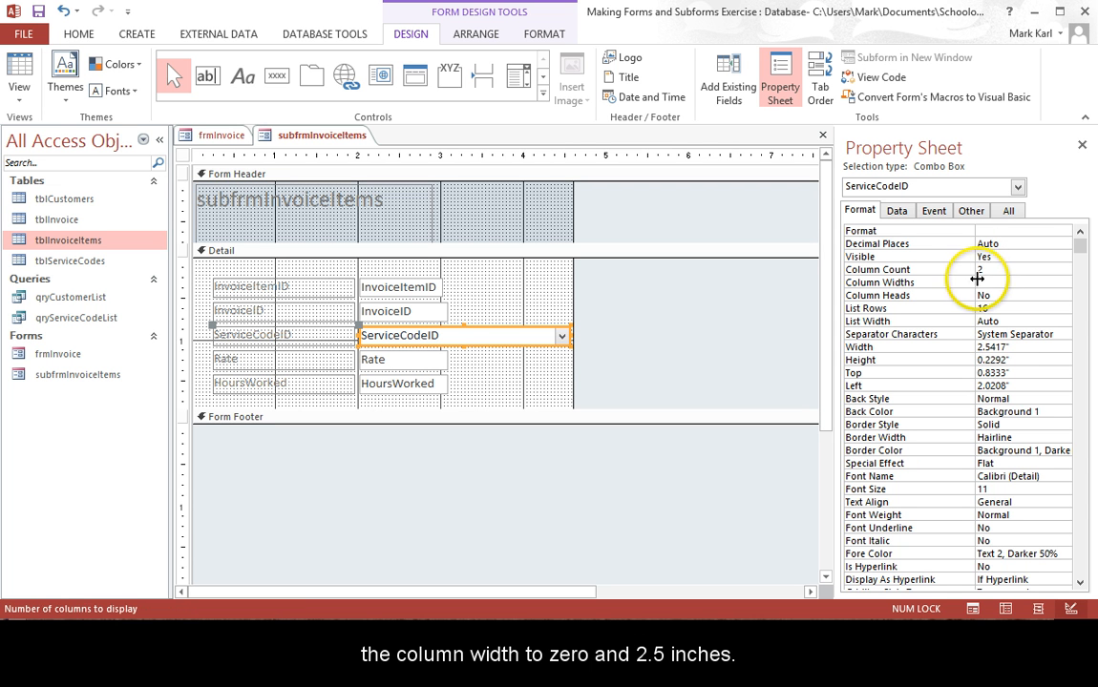
left_click(981, 279)
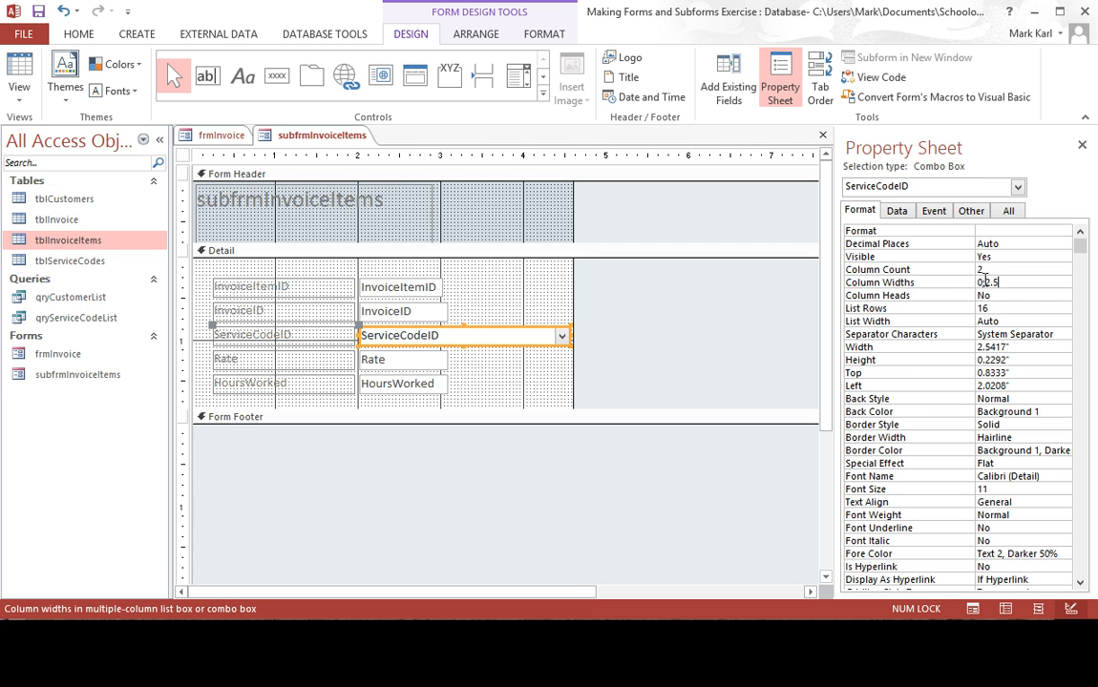
left_click(1025, 308)
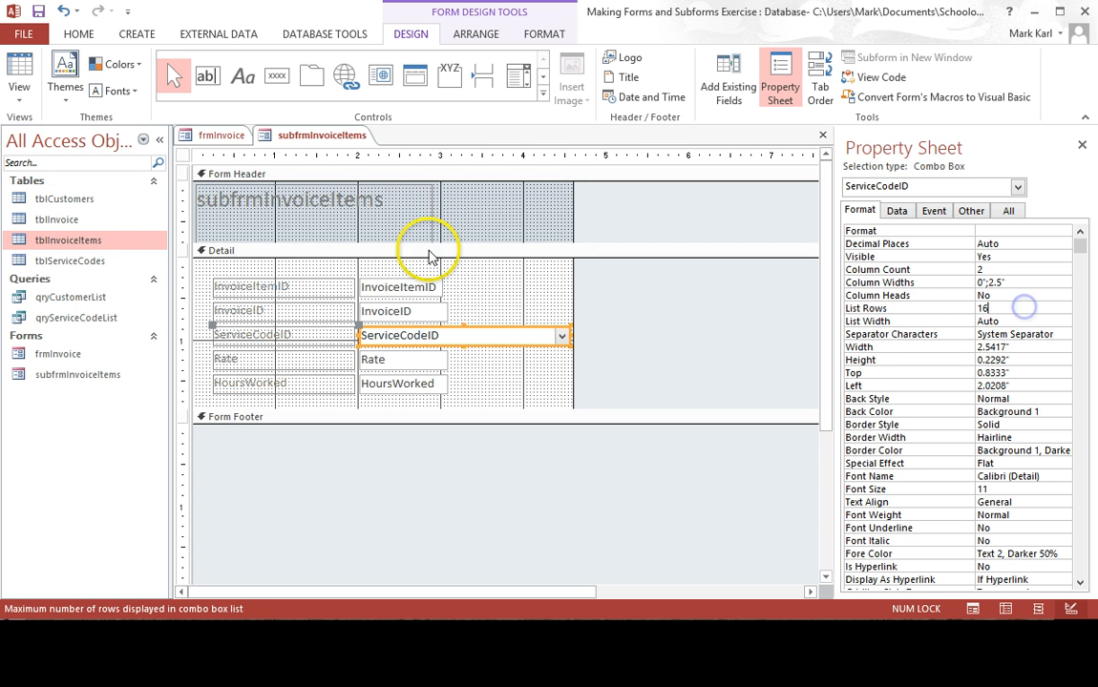
View subfrmInvoiceItems as a datasheet and check the ServiceCodeID drop-down in the fifth record
left_click(19, 76)
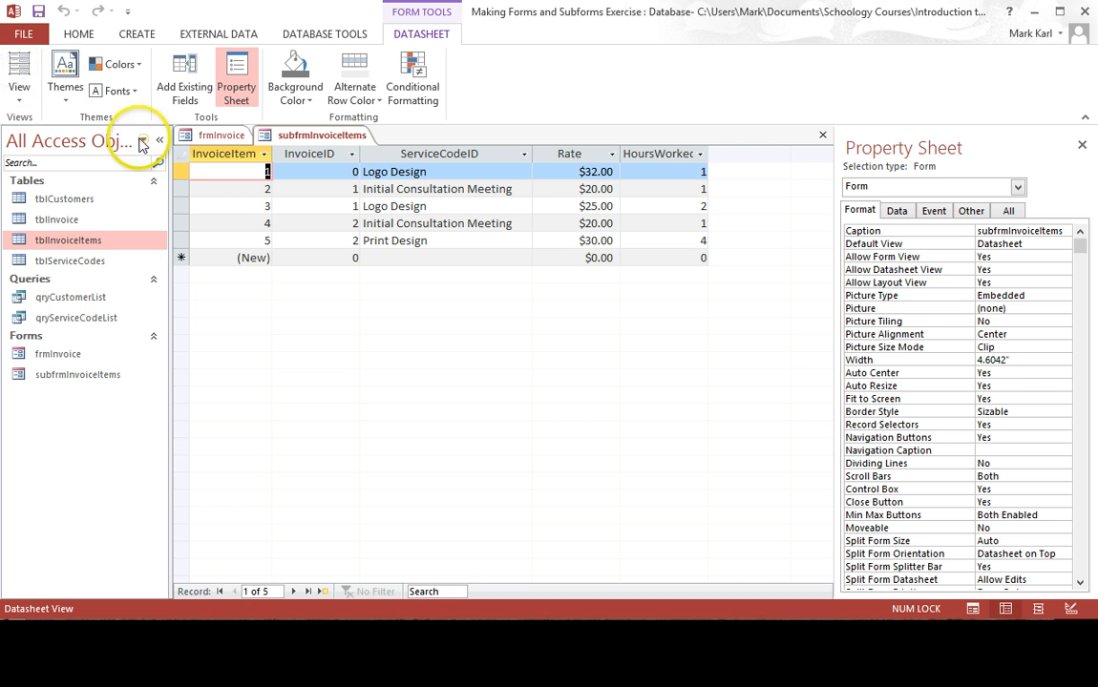
left_click(517, 239)
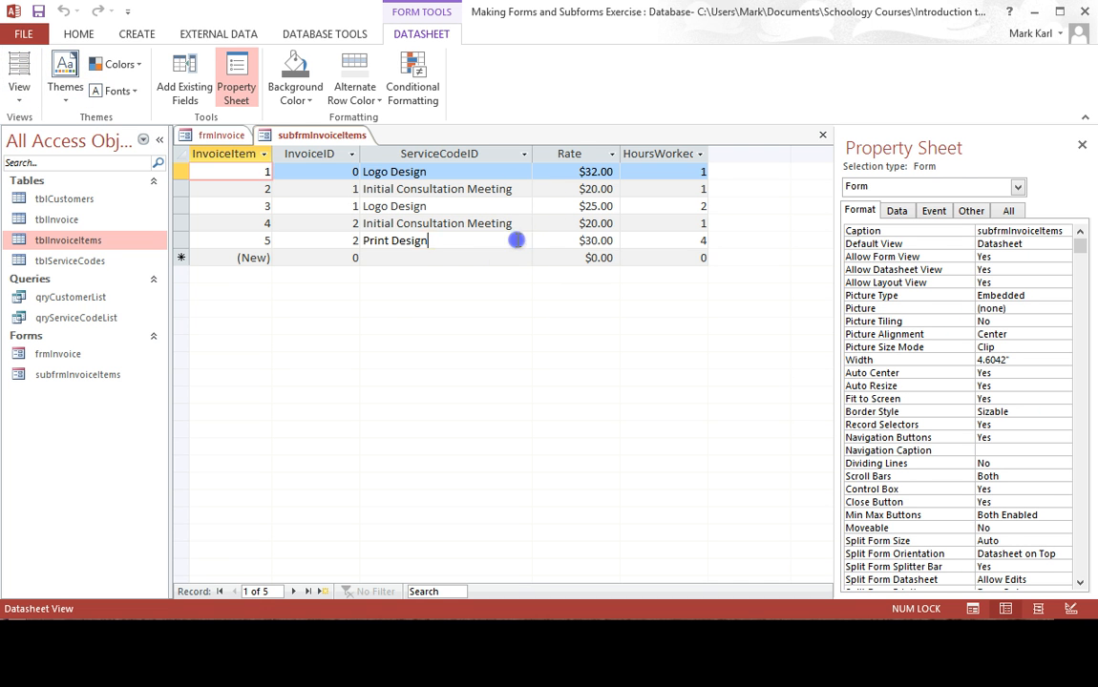
left_click(524, 241)
left_click(524, 240)
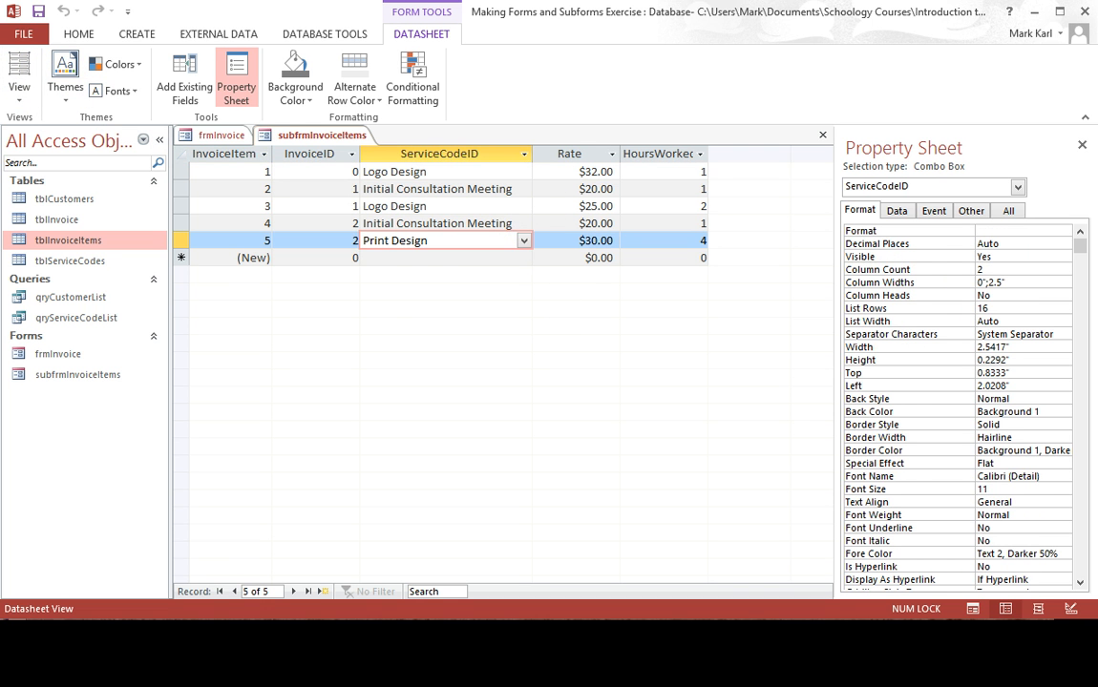
Return subfrmInvoiceItems to Design view and extend the Detail section to about 2.04" in height
left_click(16, 95)
left_click(43, 240)
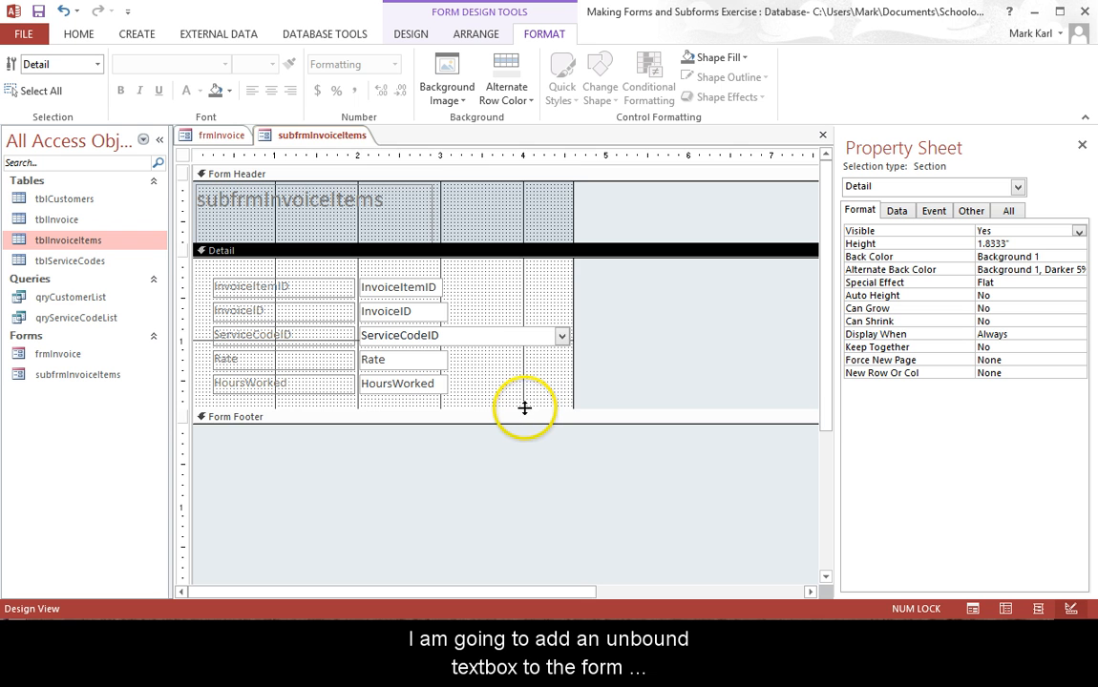
left_click_drag(525, 408, 524, 425)
left_click(529, 420)
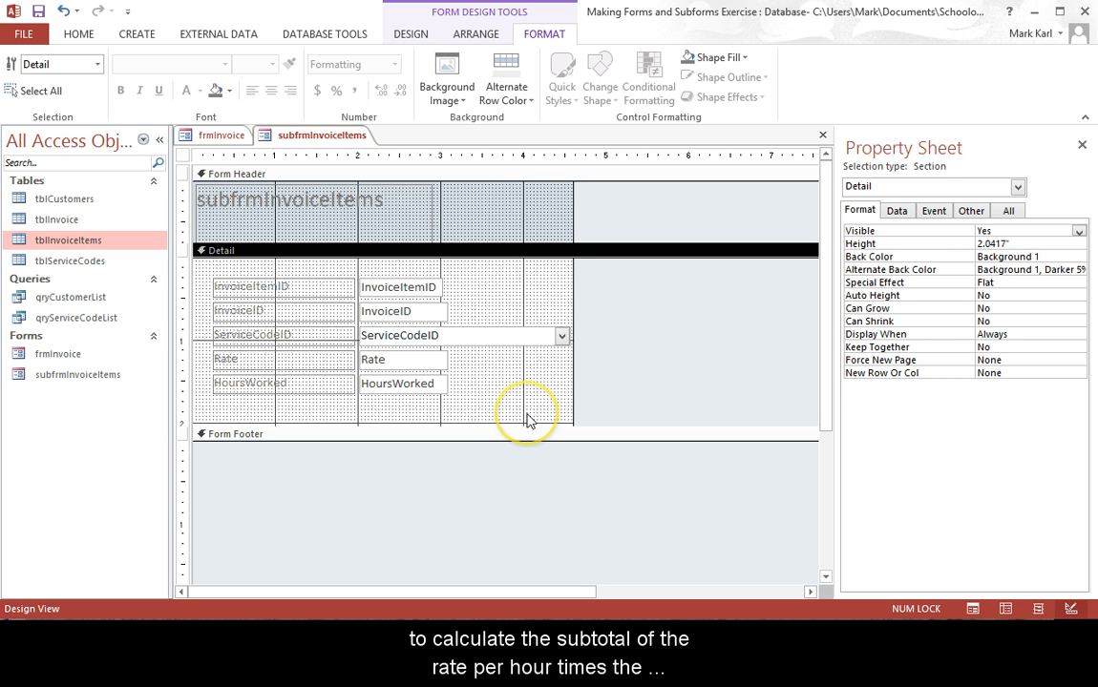
Add an unbound text box below HoursWorked in the Detail section and caption its label Subtotal
left_click(80, 35)
left_click(134, 35)
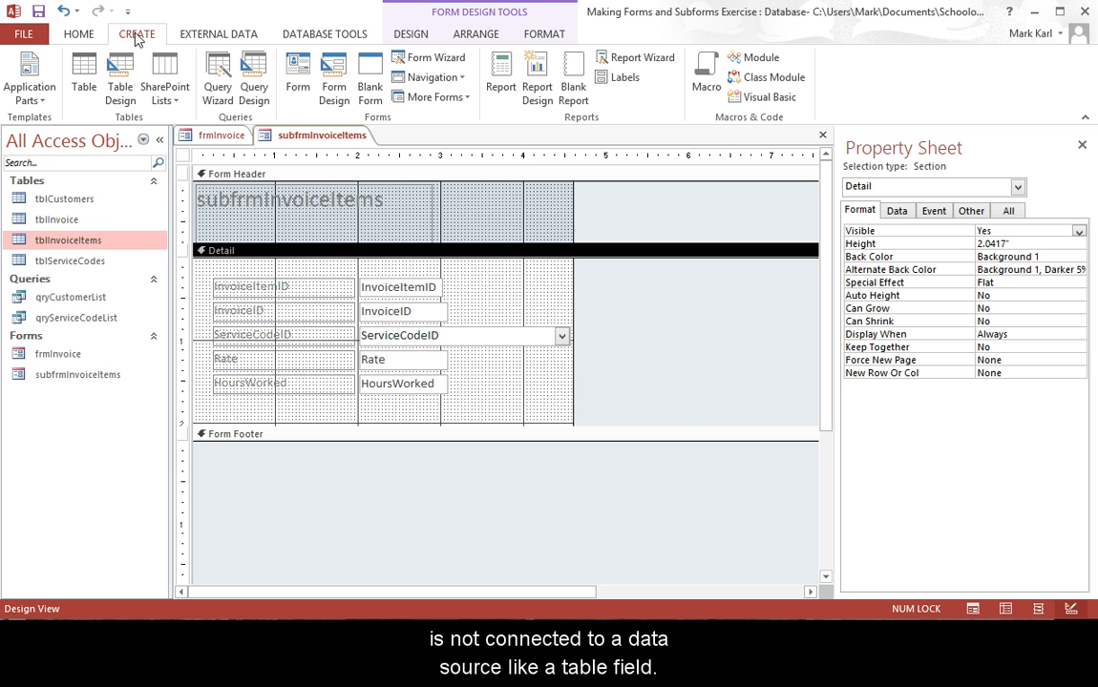
left_click(410, 35)
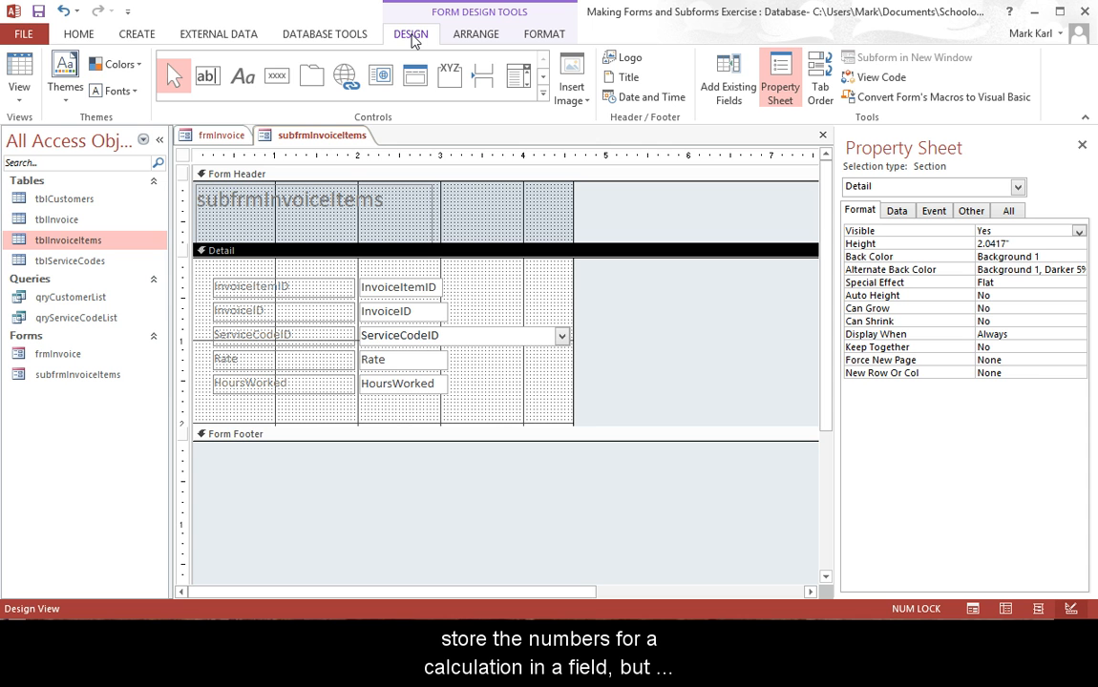
left_click(208, 75)
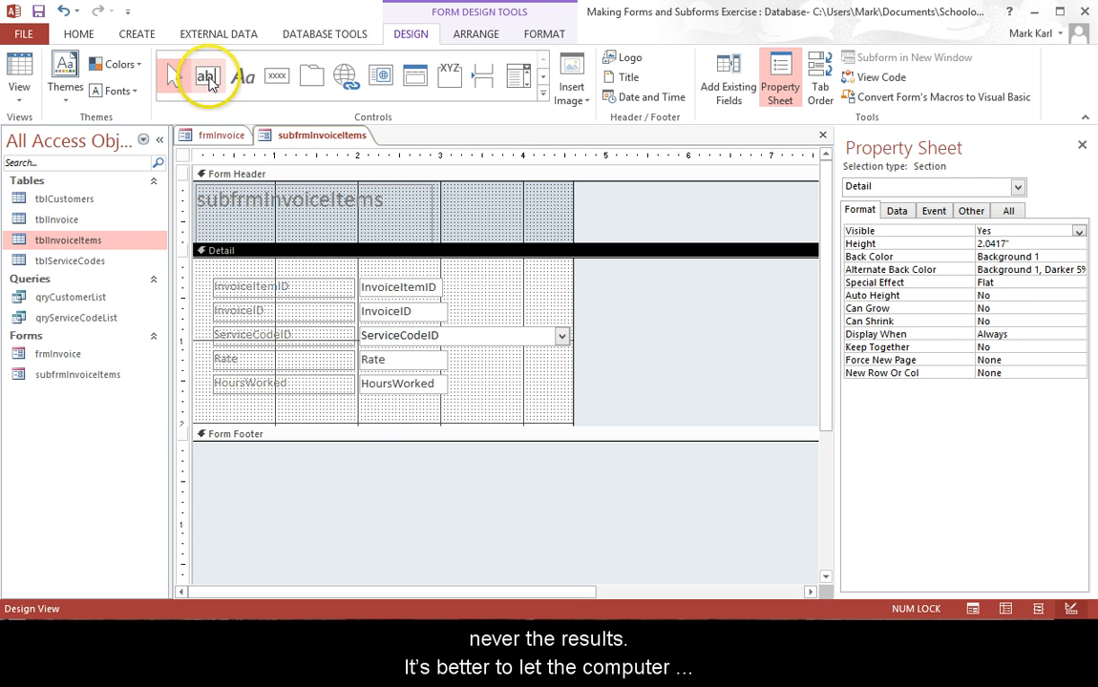
left_click(361, 404)
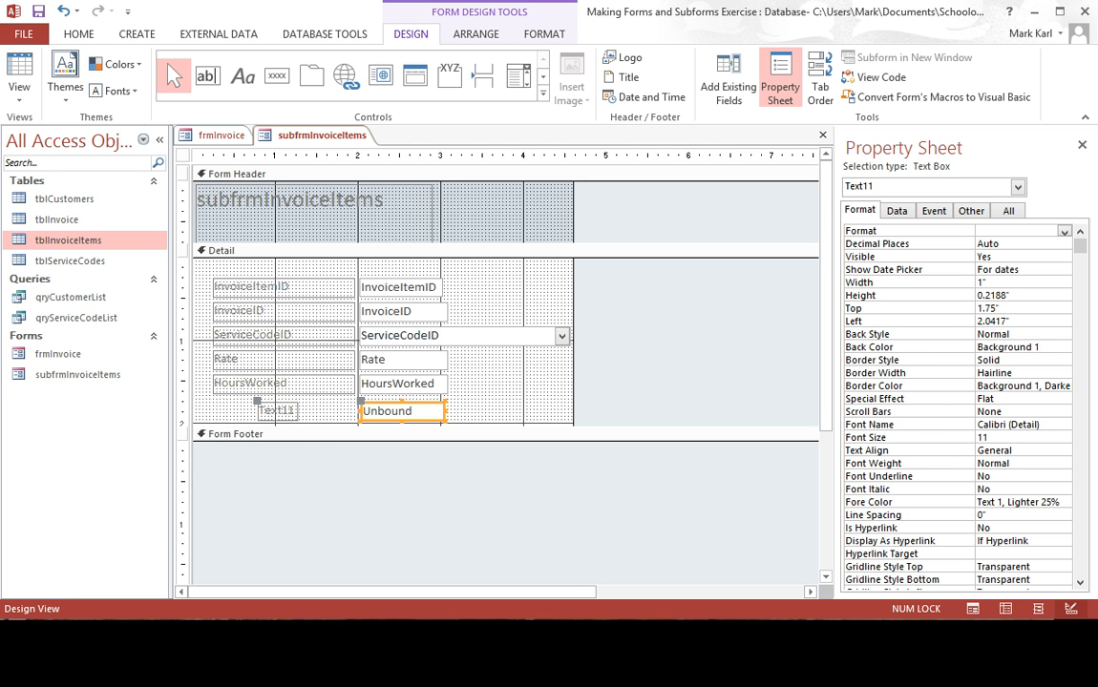
left_click(661, 553)
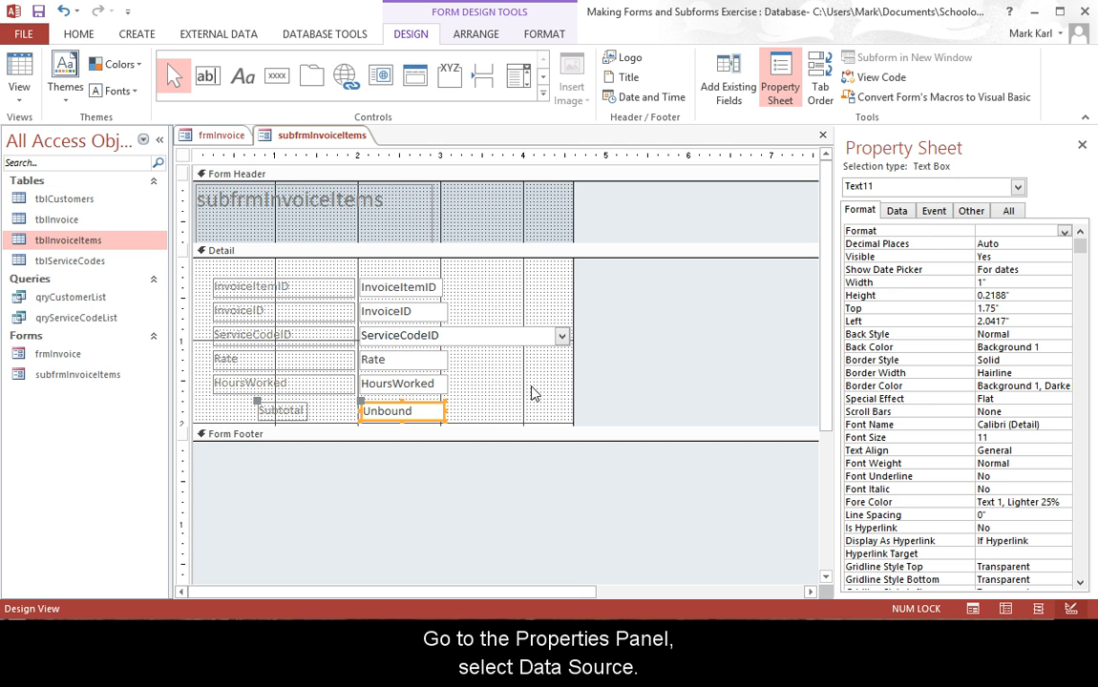
Set the Subtotal text box's control source to =[Rate]*[HoursWorked] with Currency format, and name it txtItemTotal
left_click(898, 211)
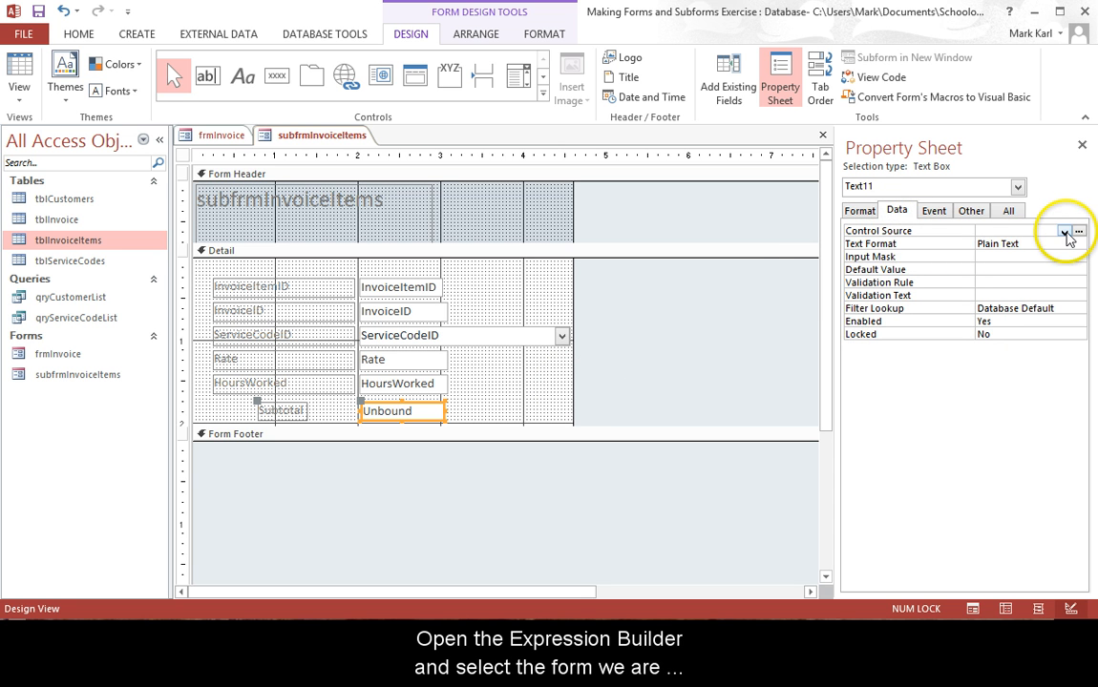
left_click(1077, 233)
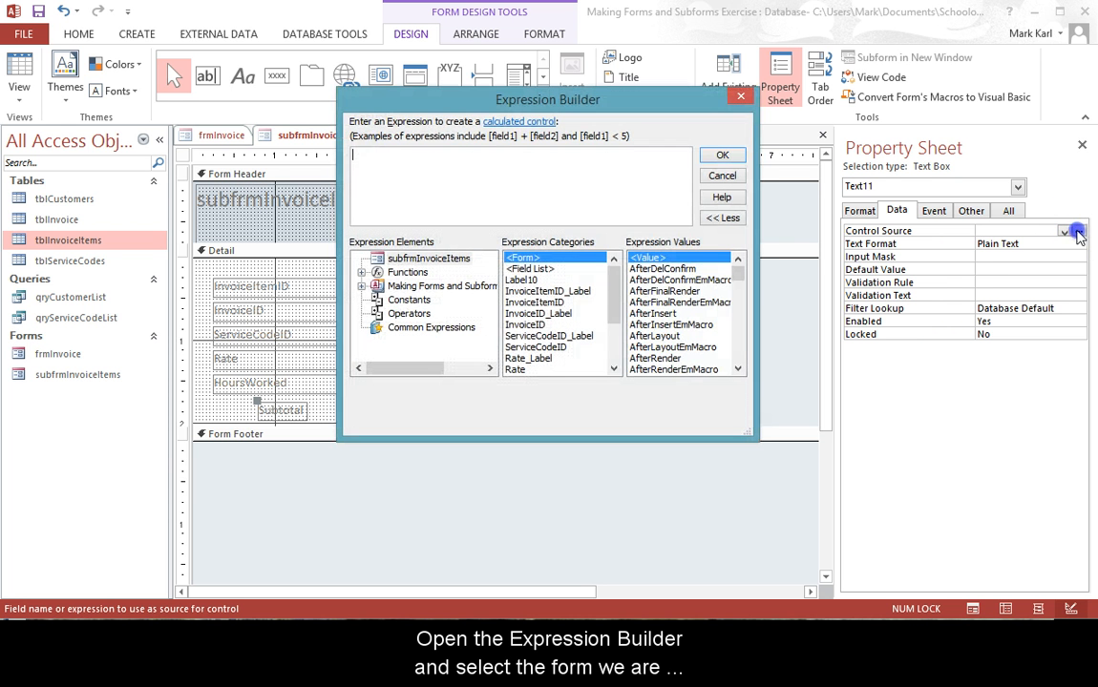
left_click(385, 260)
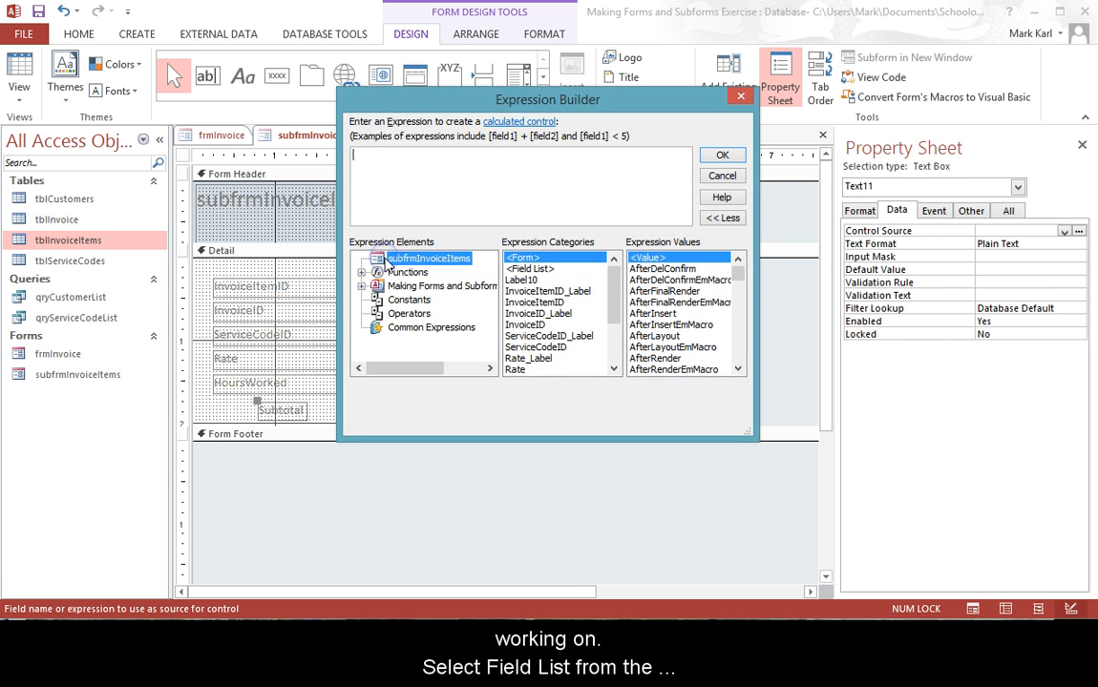
left_click(537, 271)
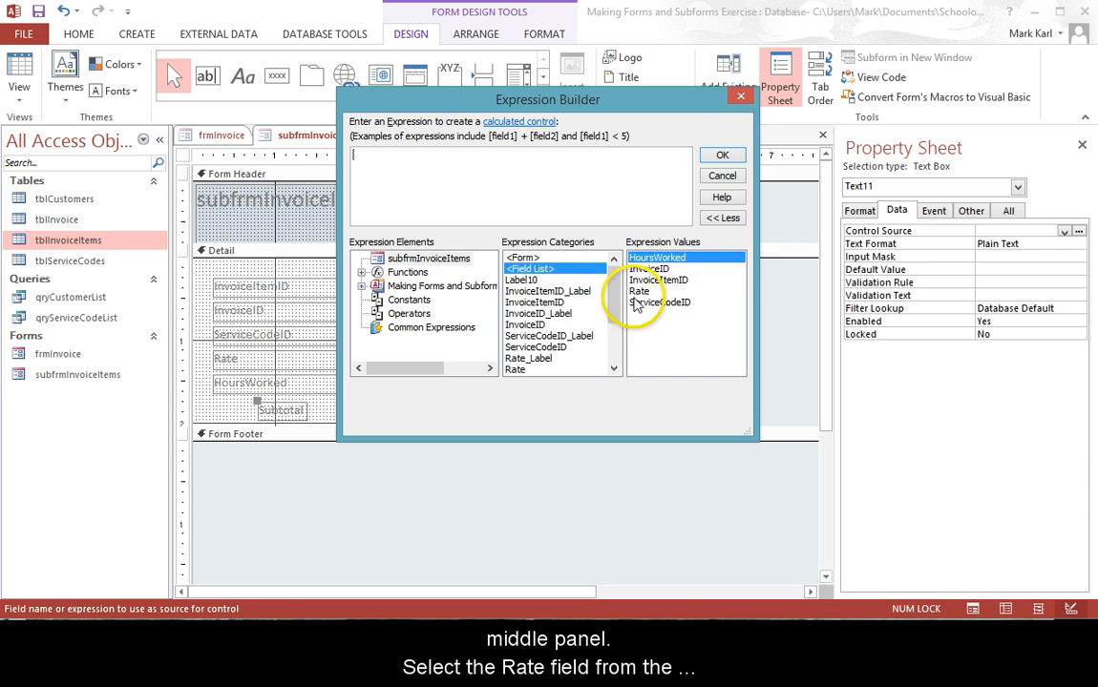
double_click(638, 291)
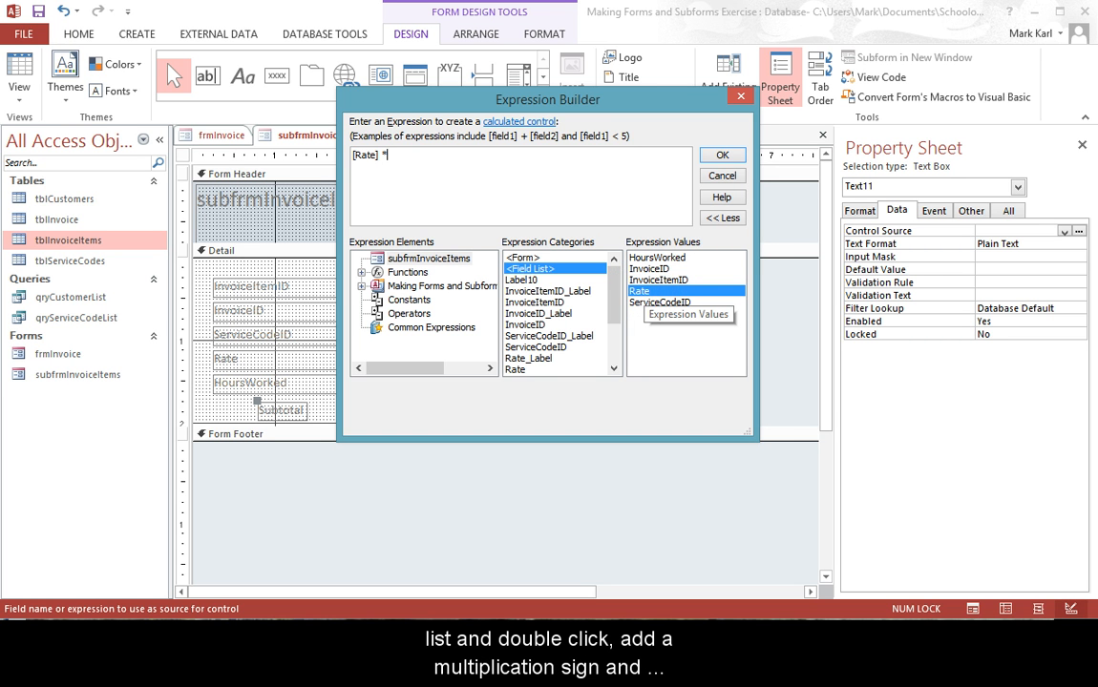
double_click(659, 258)
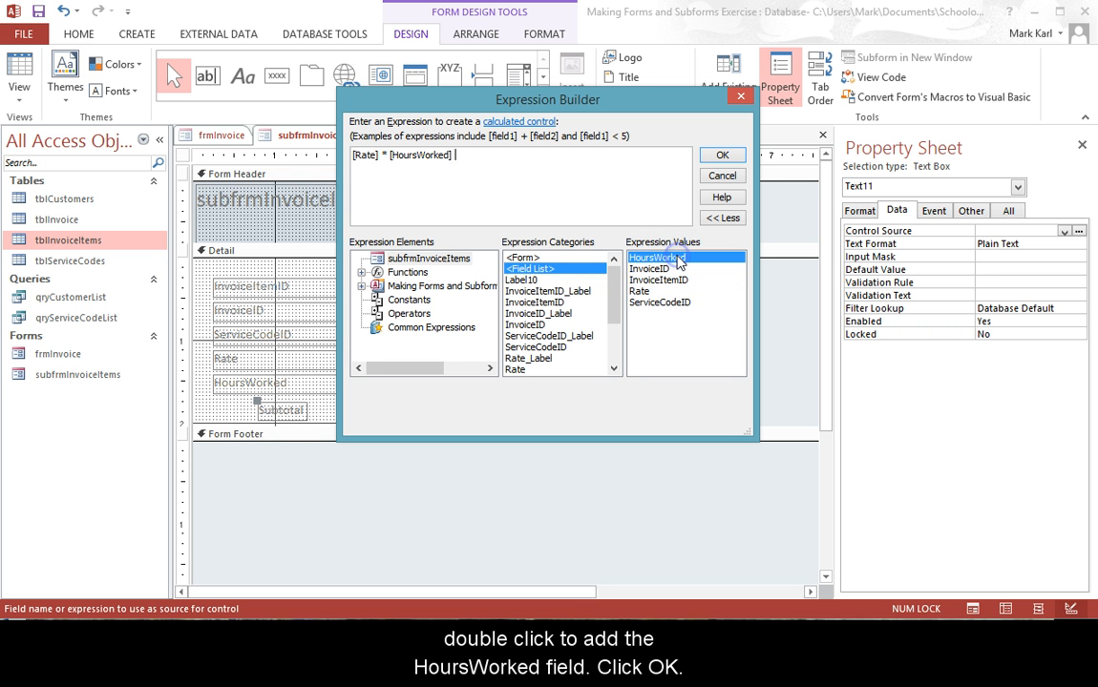
left_click(723, 155)
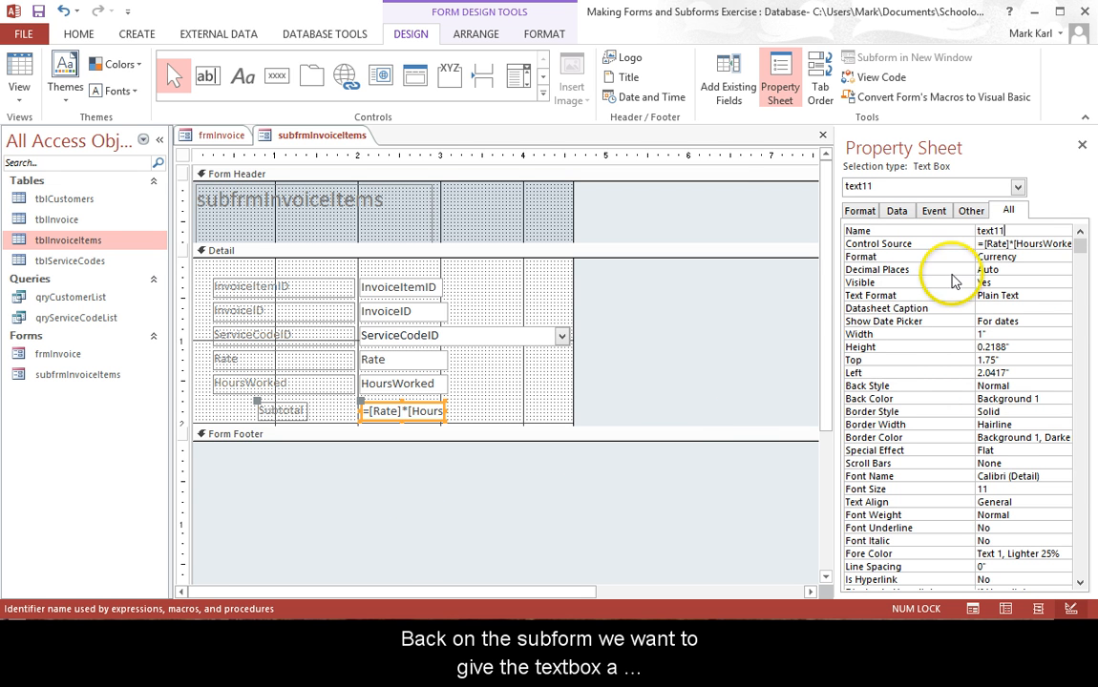
left_click(880, 230)
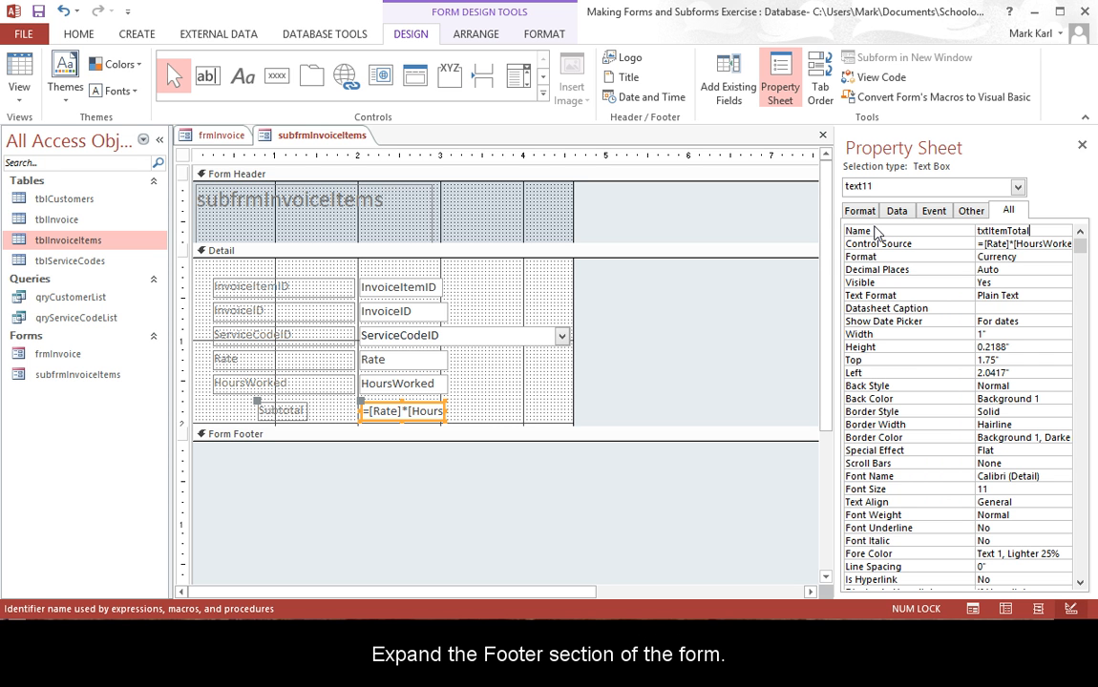
Expand the Form Footer section of subfrmInvoiceItems and place an unbound text box in it, below Subtotal
left_click_drag(478, 441, 475, 472)
left_click(210, 77)
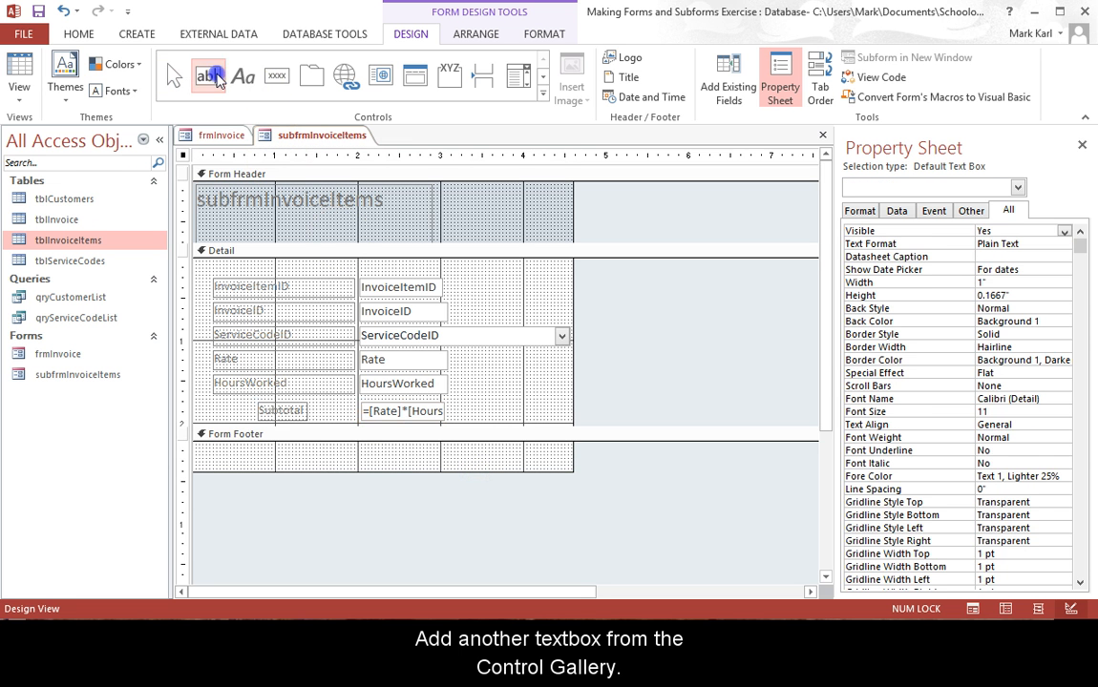
left_click(362, 448)
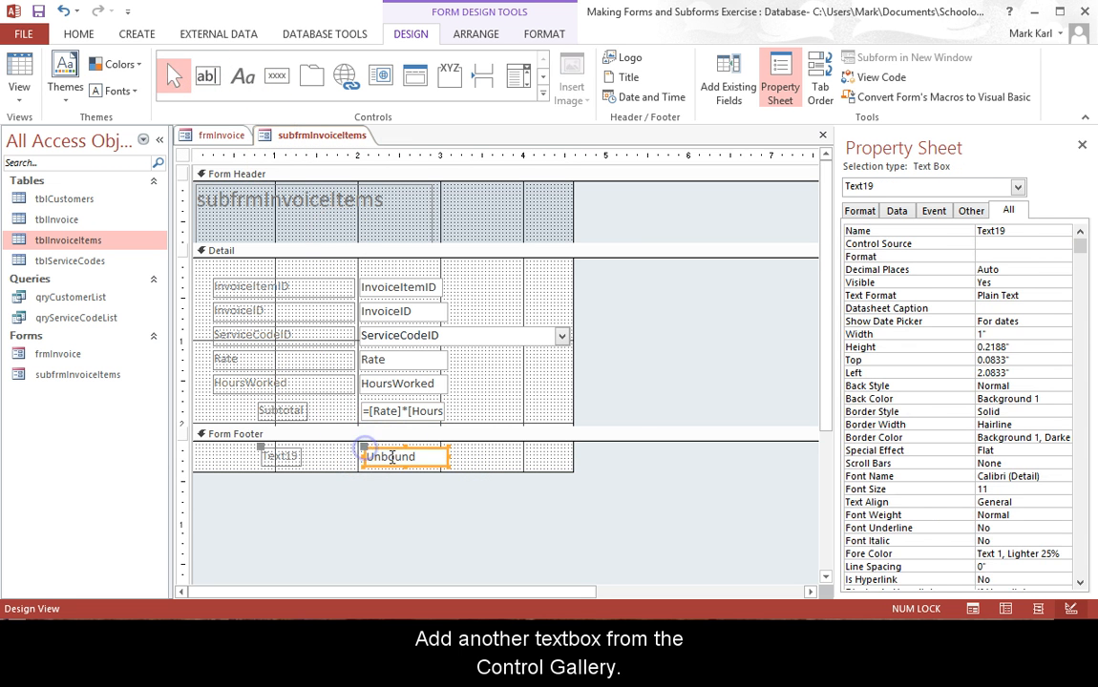
Build the footer text box's control source in the Expression Builder, inserting the built-in SQL Aggregate function Sum
left_click(1014, 245)
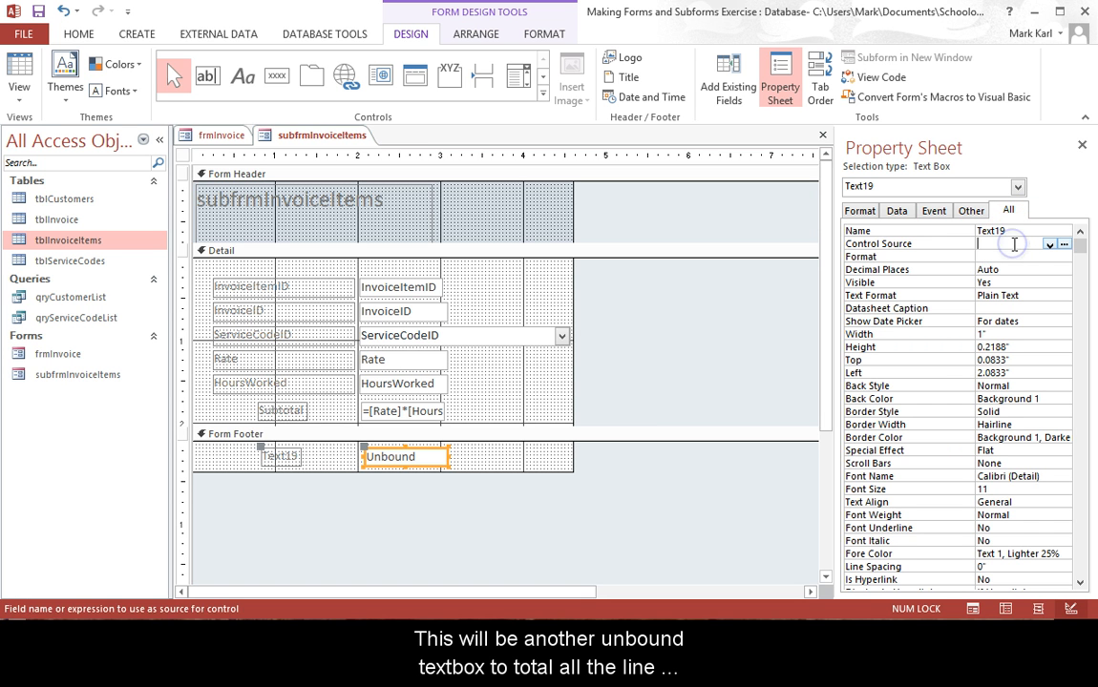
left_click(1064, 246)
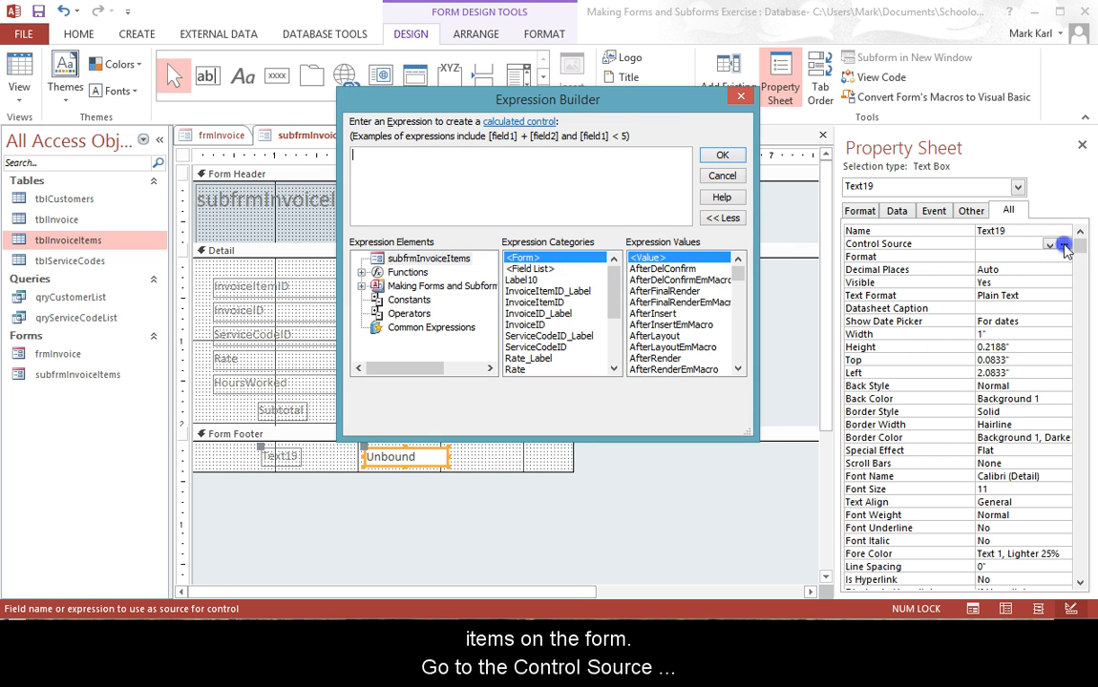
left_click(362, 273)
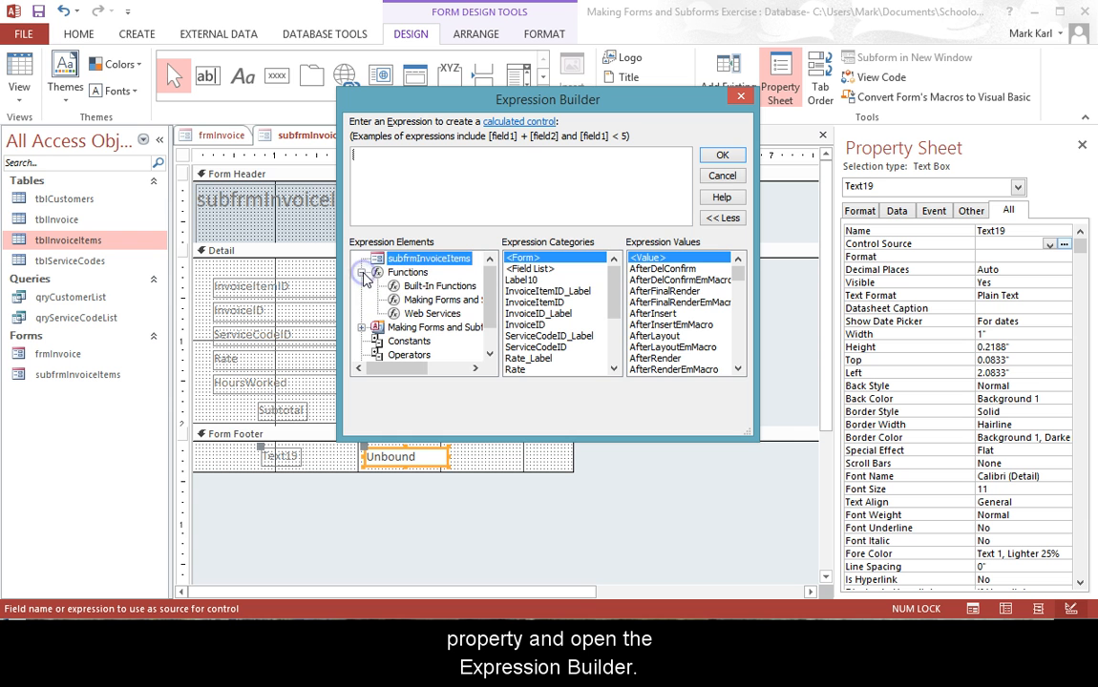
left_click(395, 288)
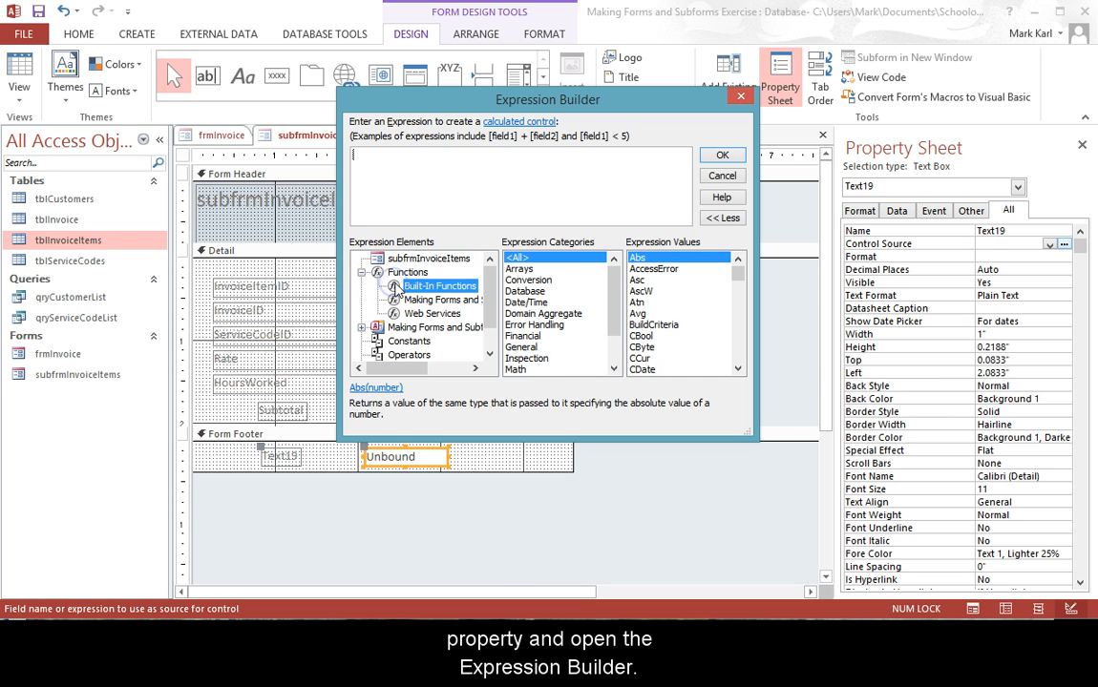
scroll(558, 363, "down", 2)
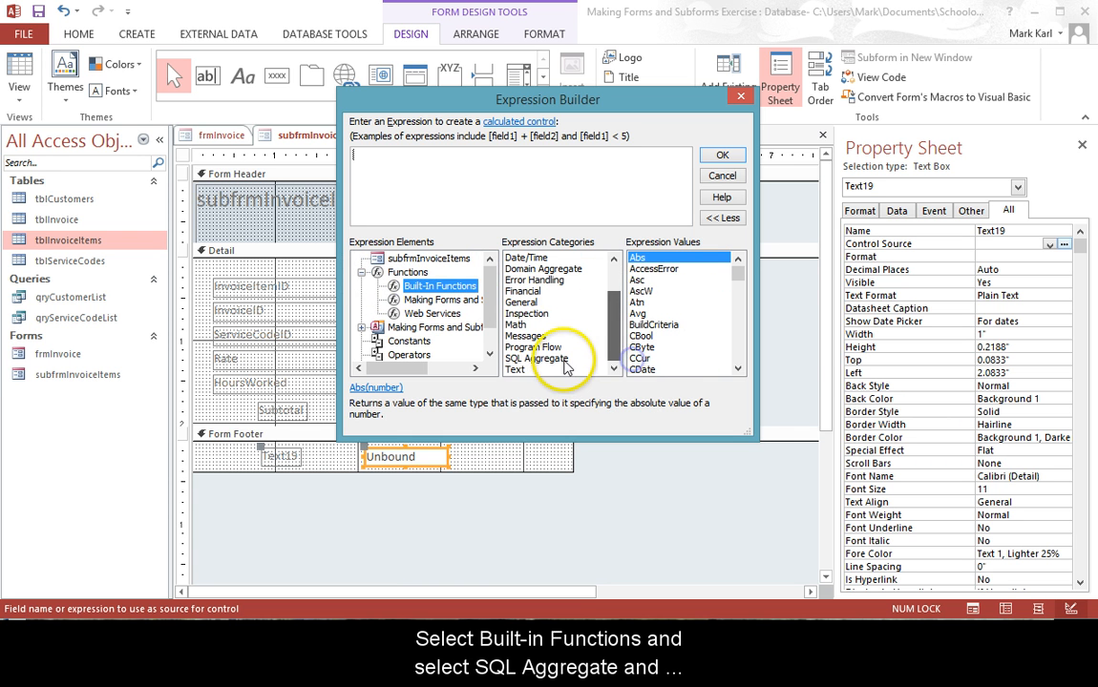
left_click(558, 361)
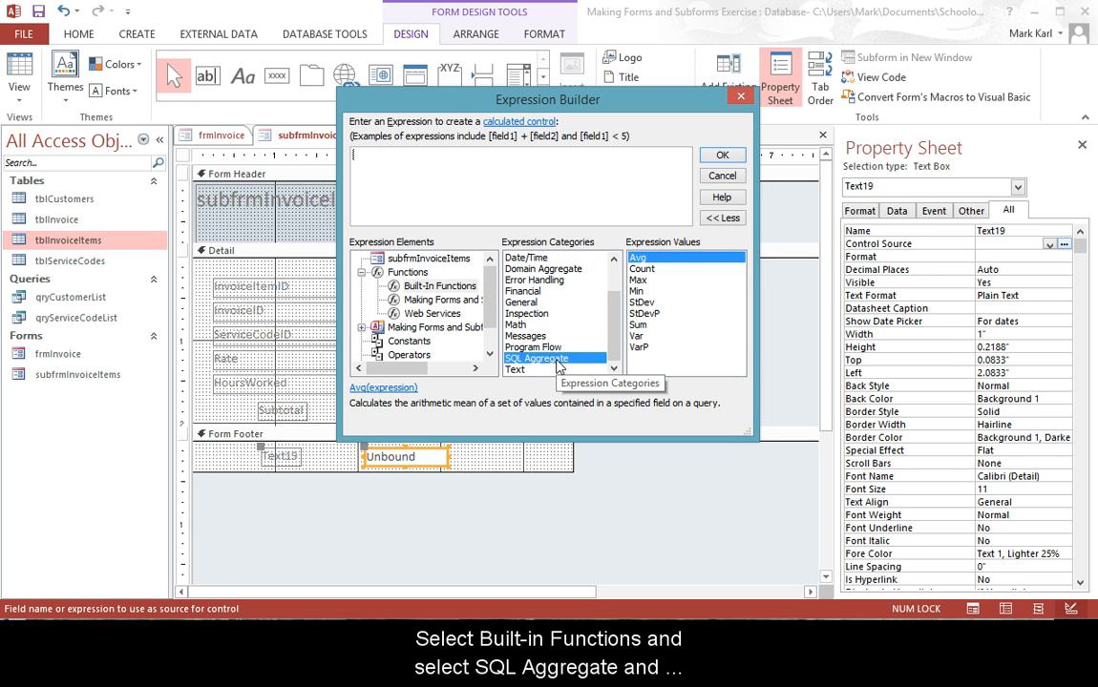
double_click(637, 325)
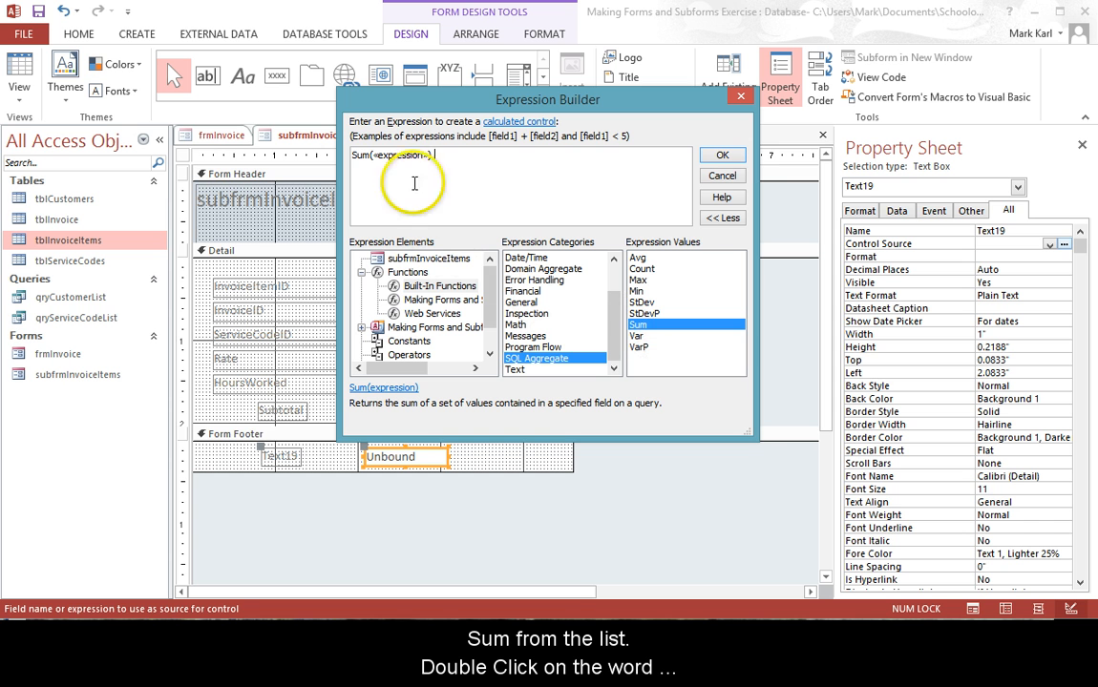
Replace the expression placeholder inside Sum with [Rate] * [HoursWorked] from the form's field list and accept the expression
double_click(393, 155)
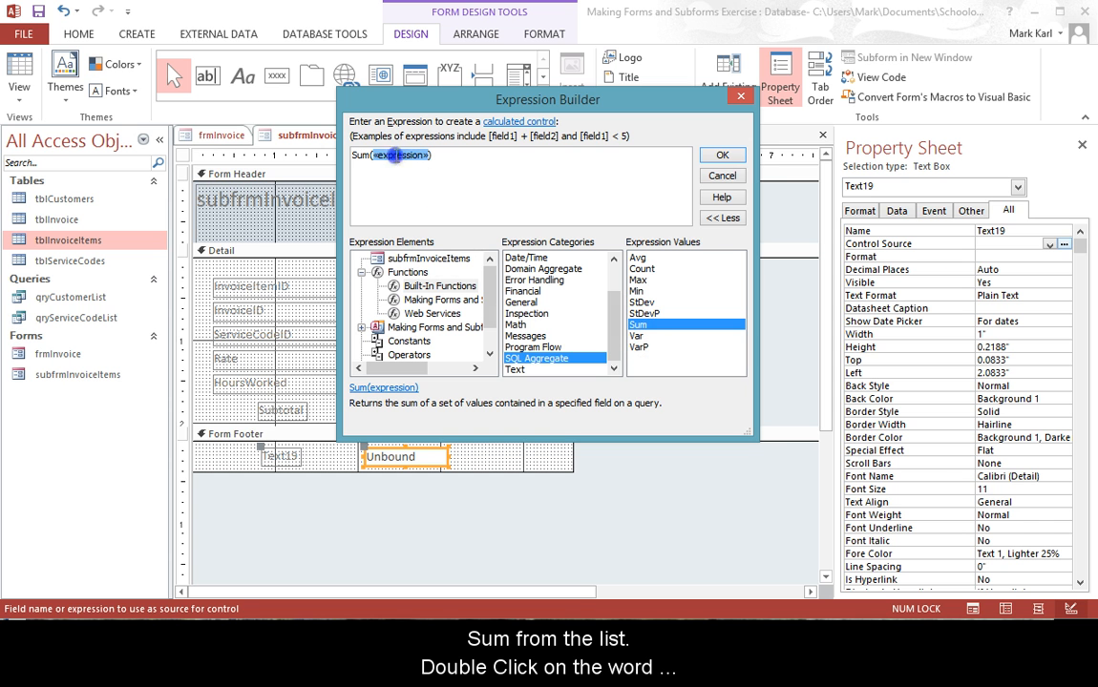
left_click(376, 264)
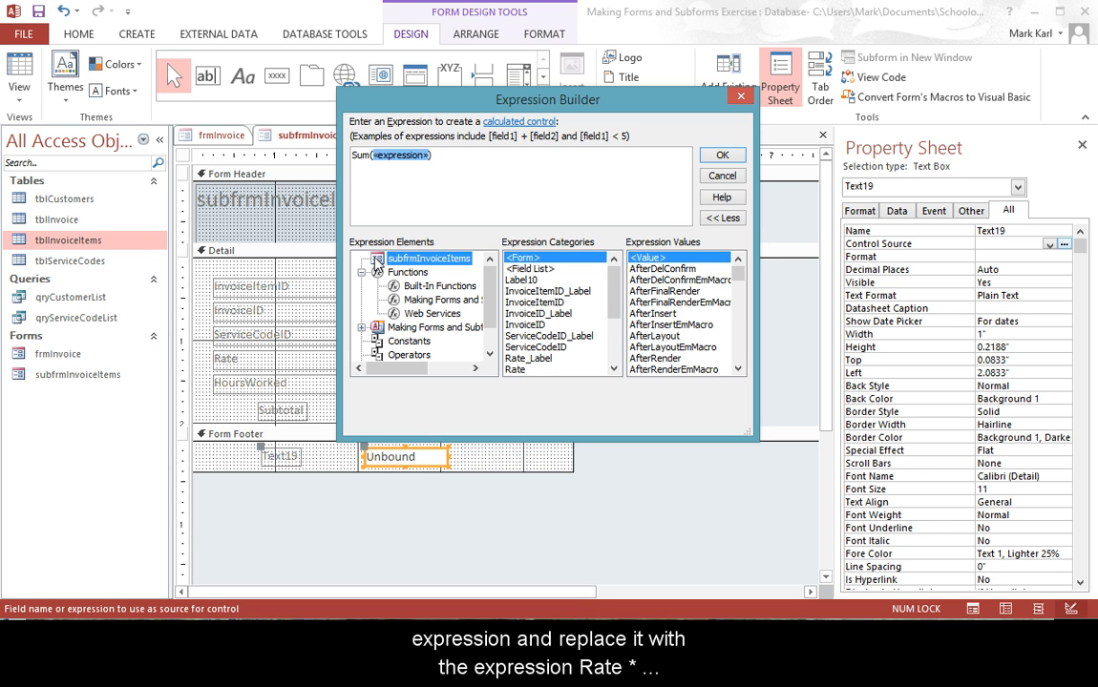
left_click(530, 269)
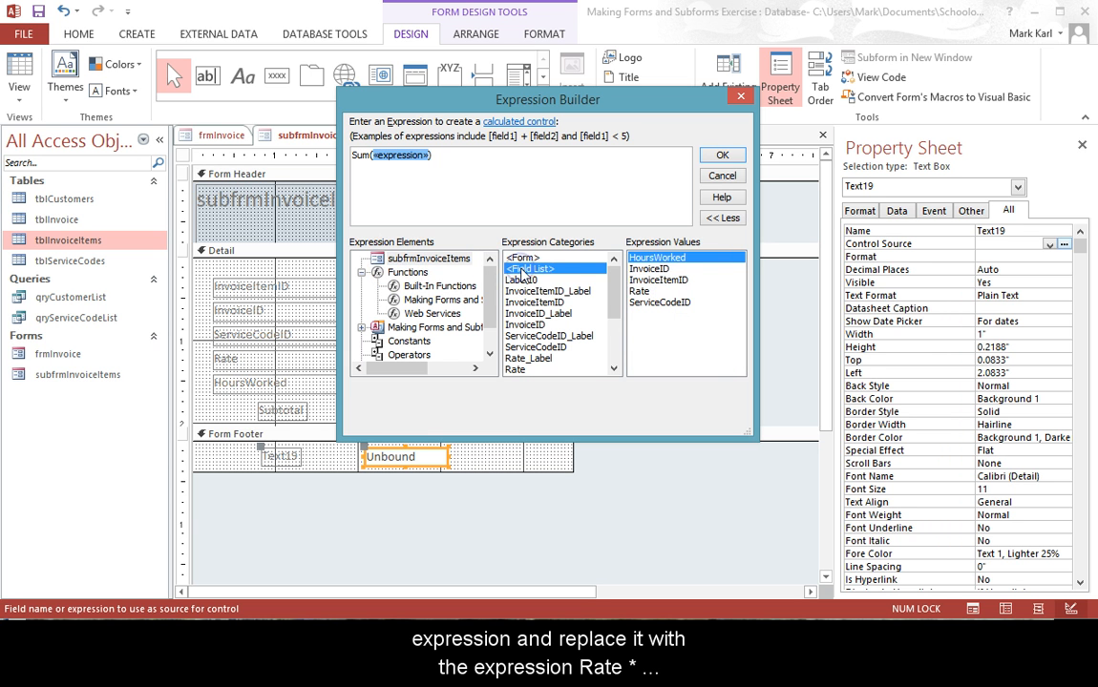
double_click(639, 292)
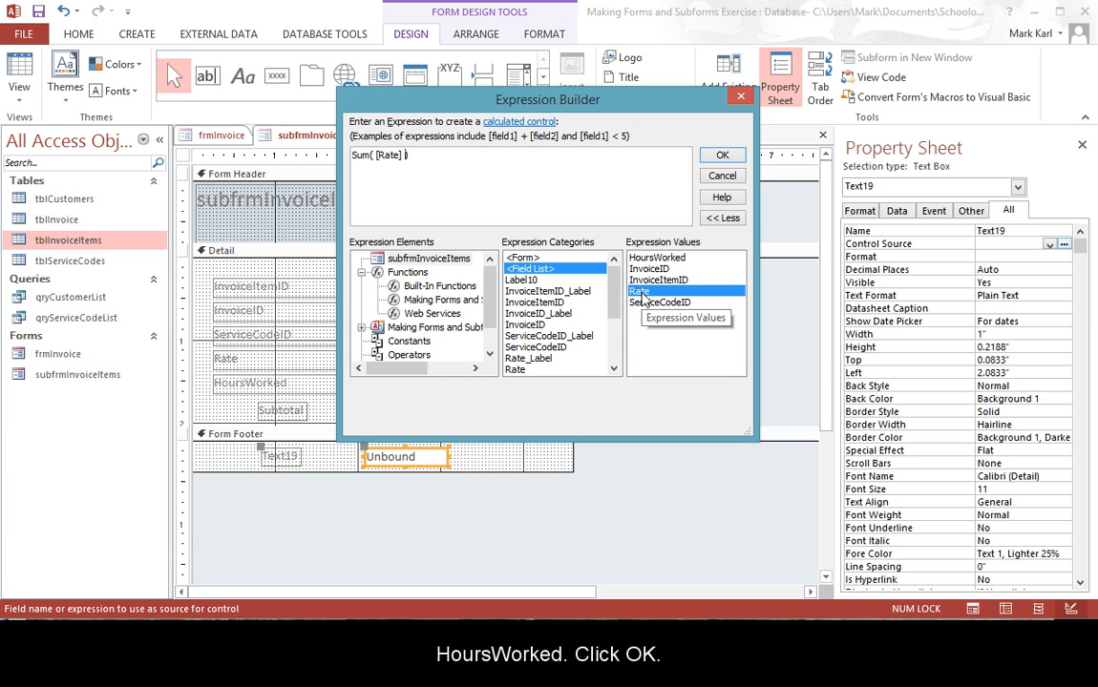
type("*")
double_click(668, 257)
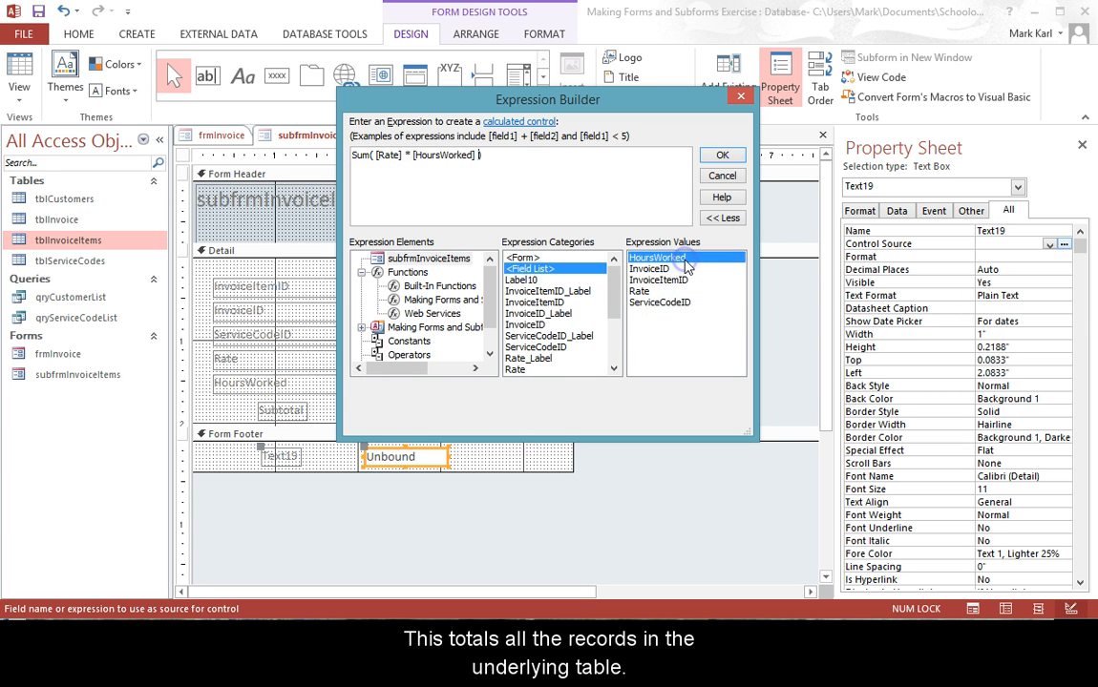
left_click(723, 156)
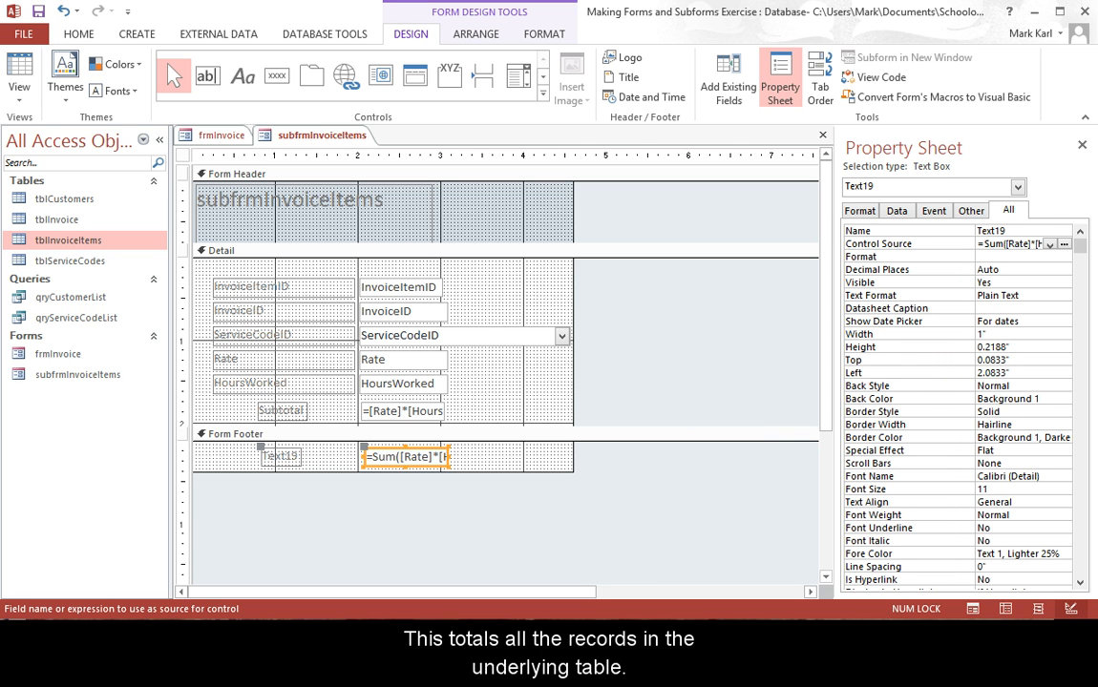
Check subfrmInvoiceItems in Form view, return to Design view and open the footer text box's Name for editing
left_click(19, 91)
left_click(28, 132)
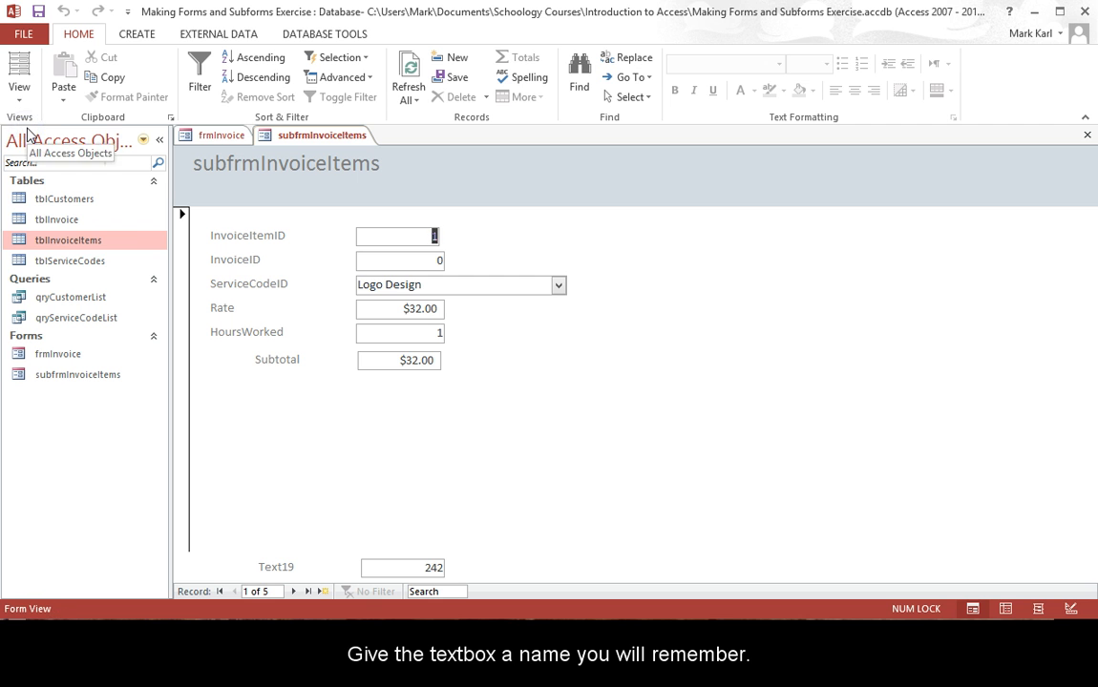
left_click(20, 103)
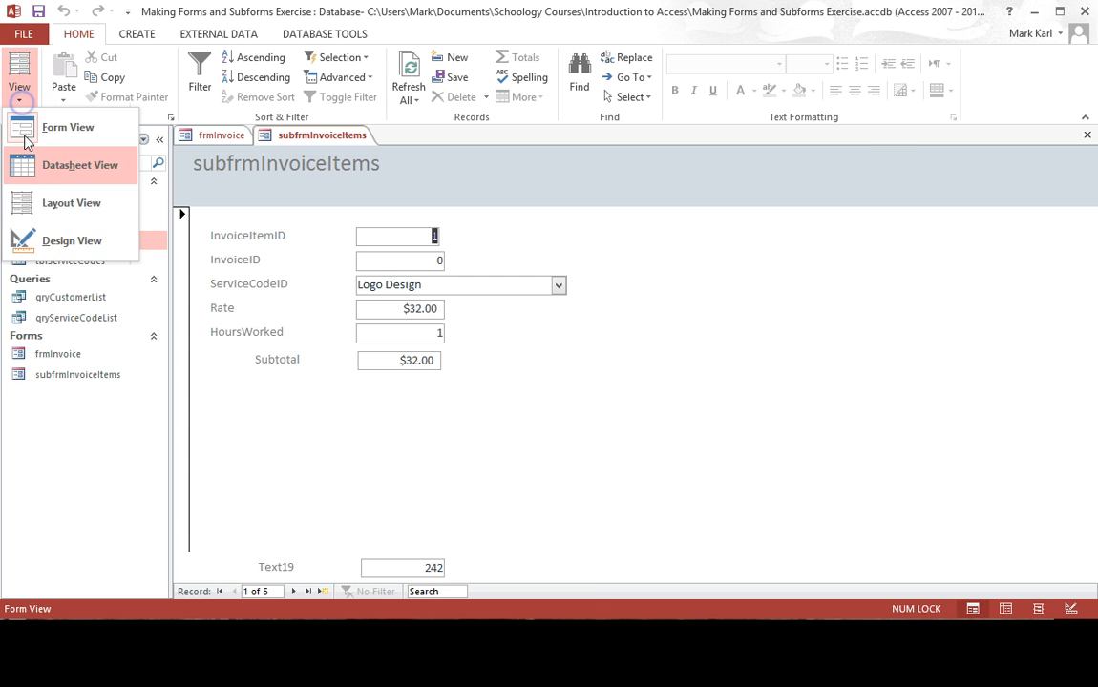
left_click(27, 239)
left_click(913, 230)
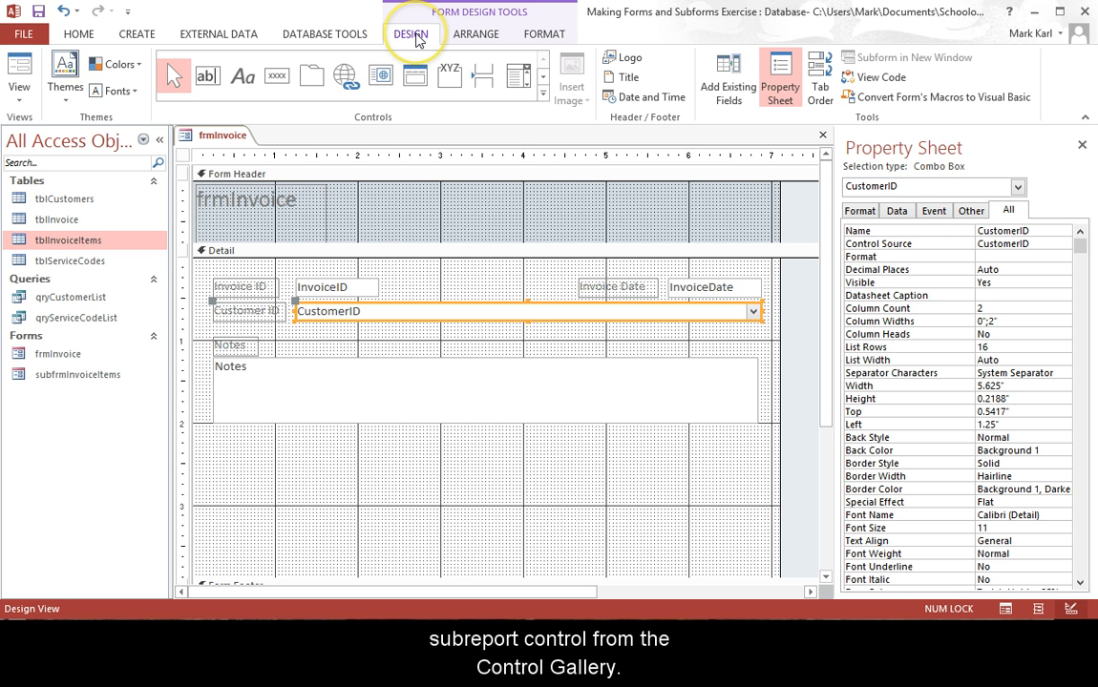
Insert a subform control below Notes in frmInvoice, using the existing form subfrmInvoiceItems as its source
left_click(543, 95)
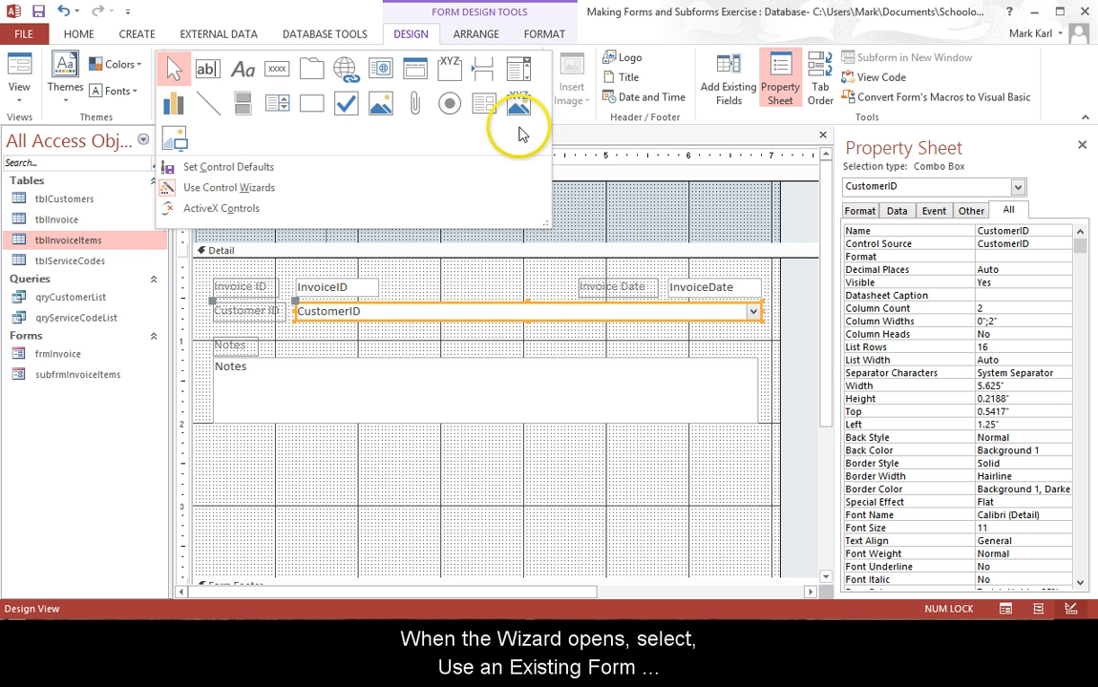
left_click(484, 104)
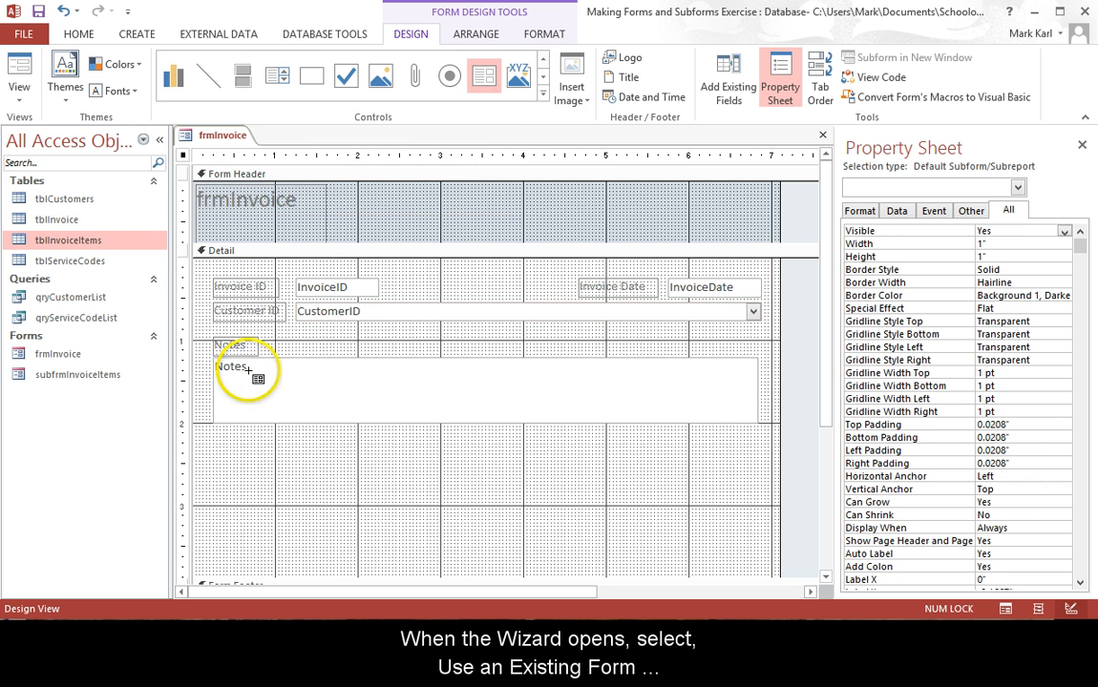
left_click(217, 439)
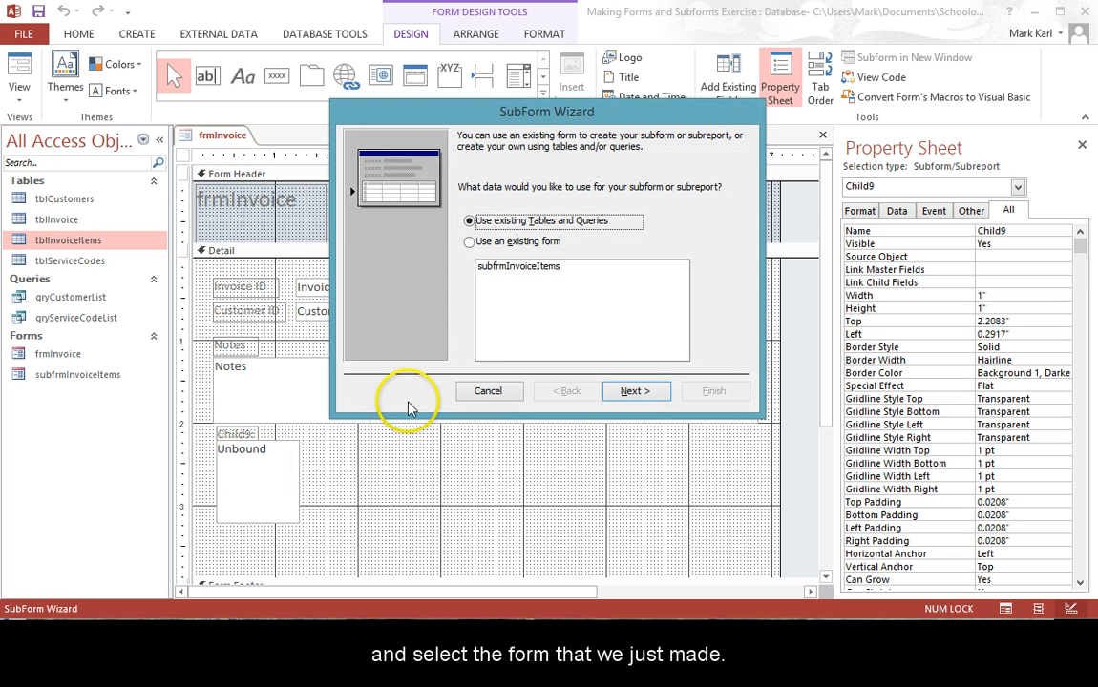
left_click(470, 241)
left_click(516, 270)
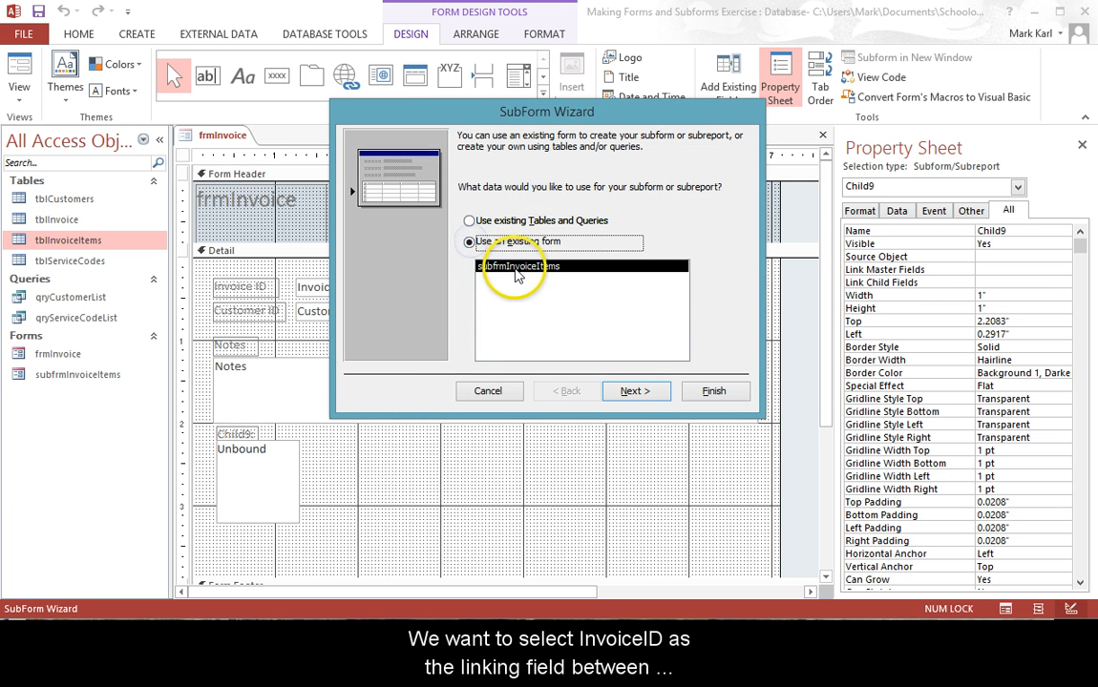
Complete the subform with InvoiceID as the linking field and the name subfrmInvoiceItems, and widen it to 6.5"
left_click(636, 392)
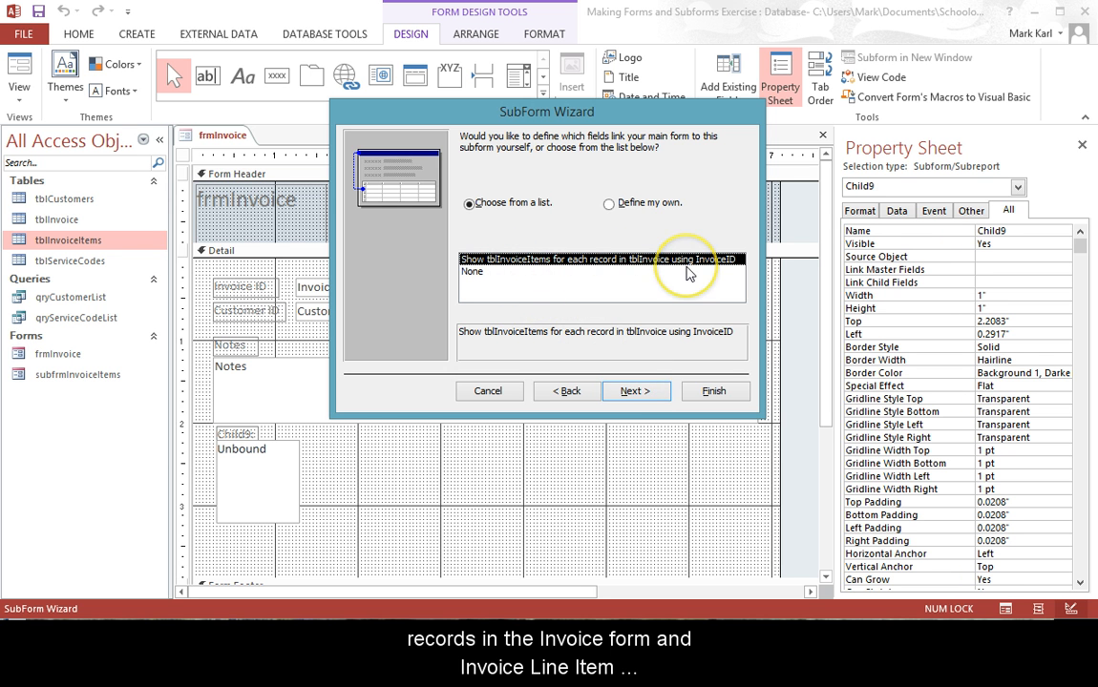
left_click(644, 395)
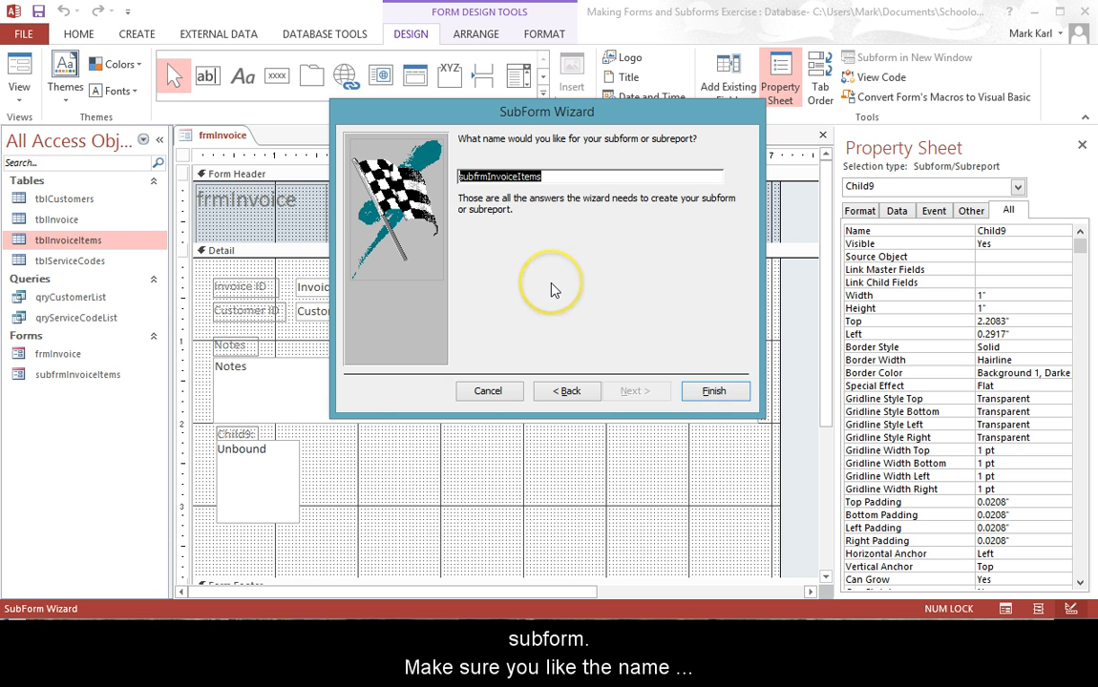
left_click(567, 174)
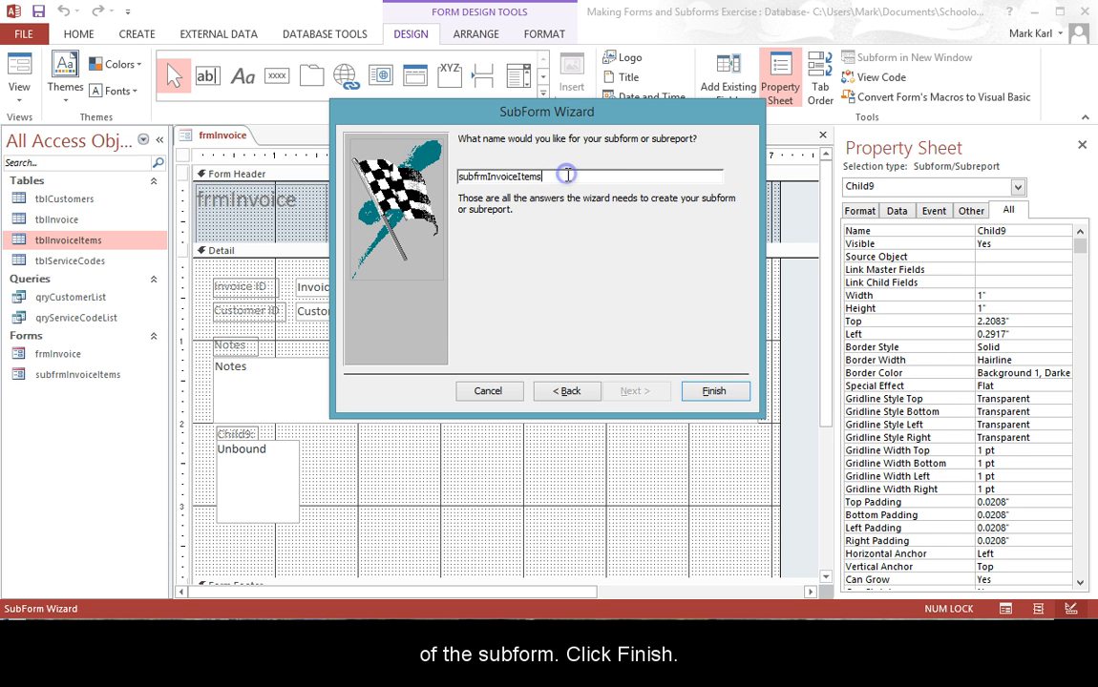
left_click(711, 392)
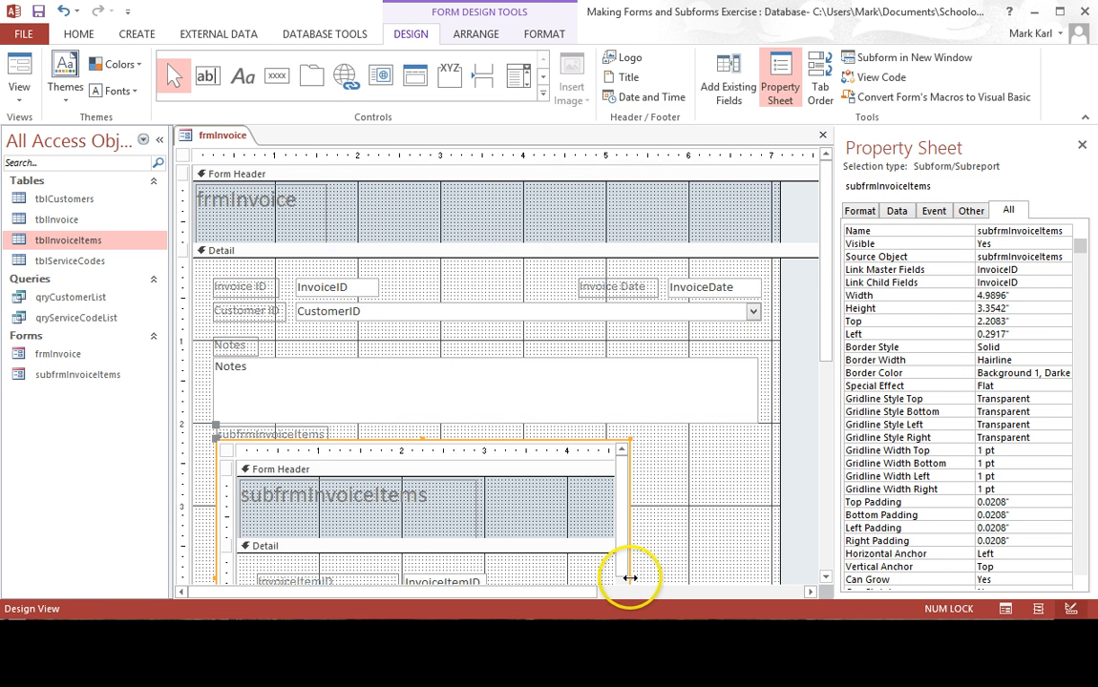
left_click_drag(630, 578, 756, 570)
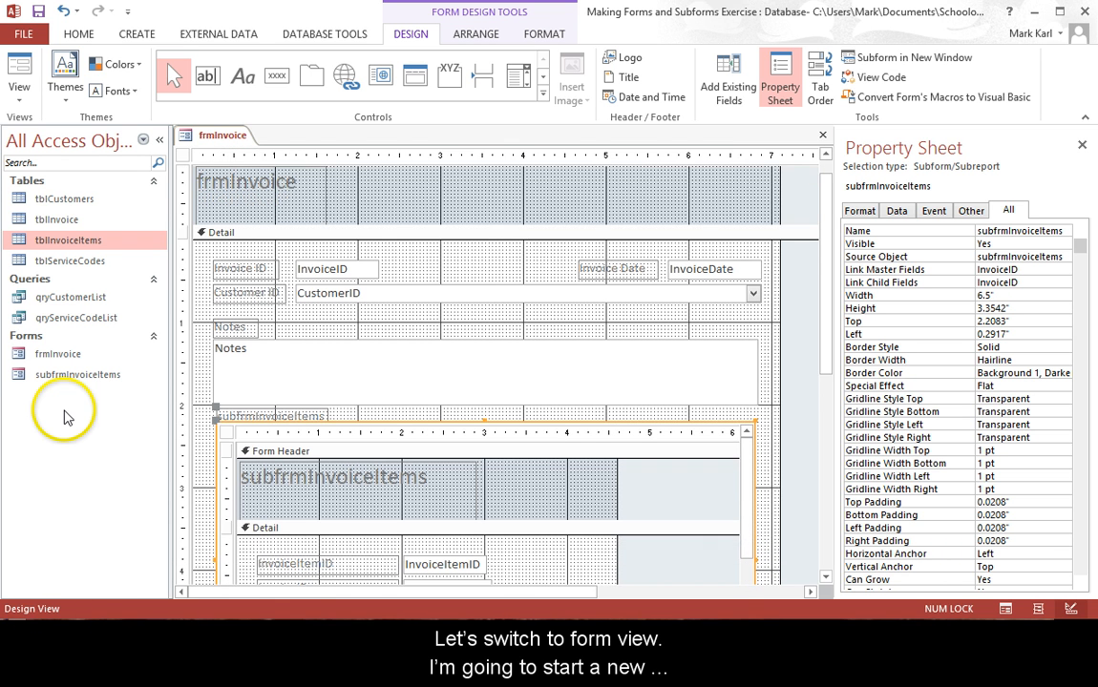
Switch frmInvoice to Form view and start a new invoice record
left_click(19, 91)
left_click(26, 126)
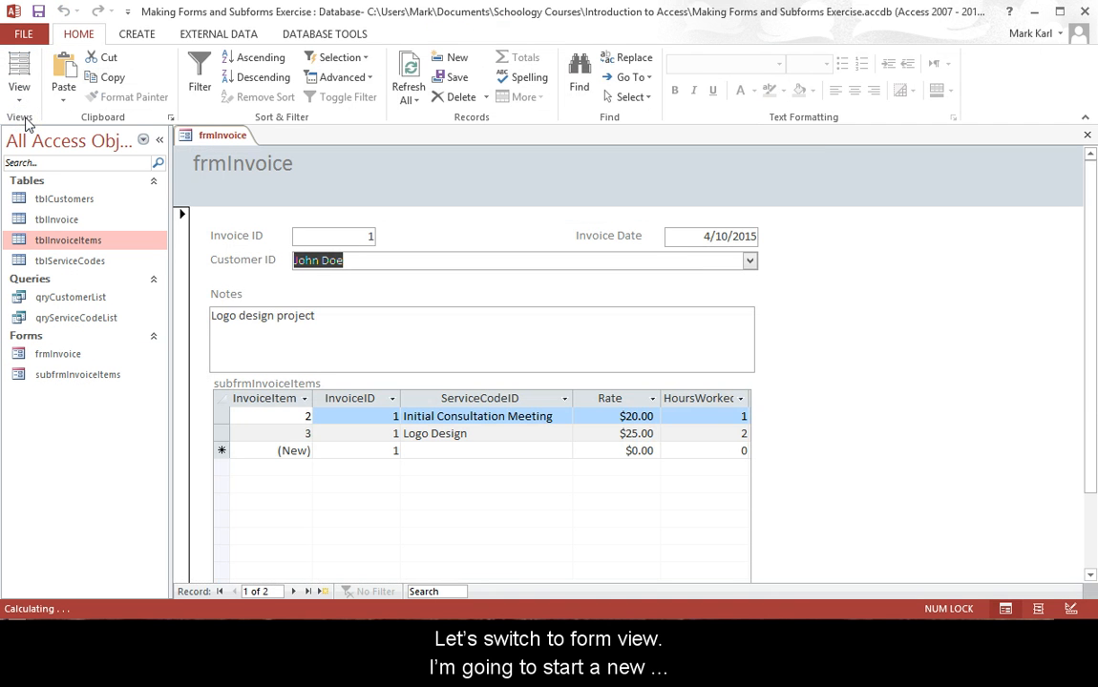
left_click(322, 592)
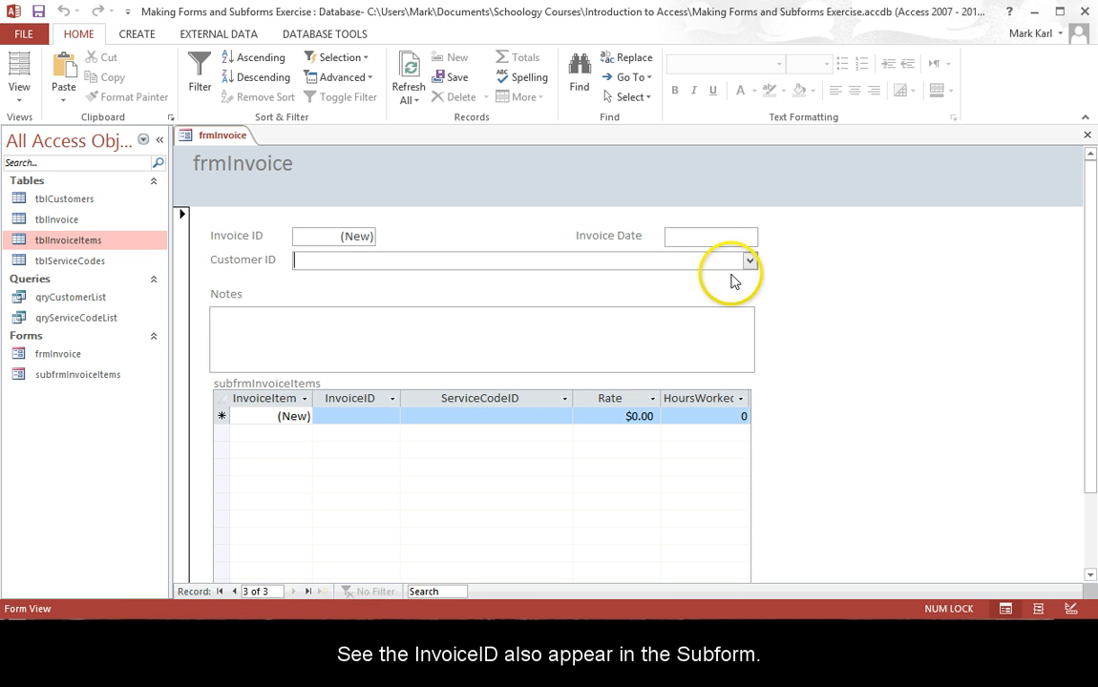
Set the new invoice's date to 4/14/2015 and choose the second listed customer as its Customer ID
left_click(747, 237)
left_click(767, 235)
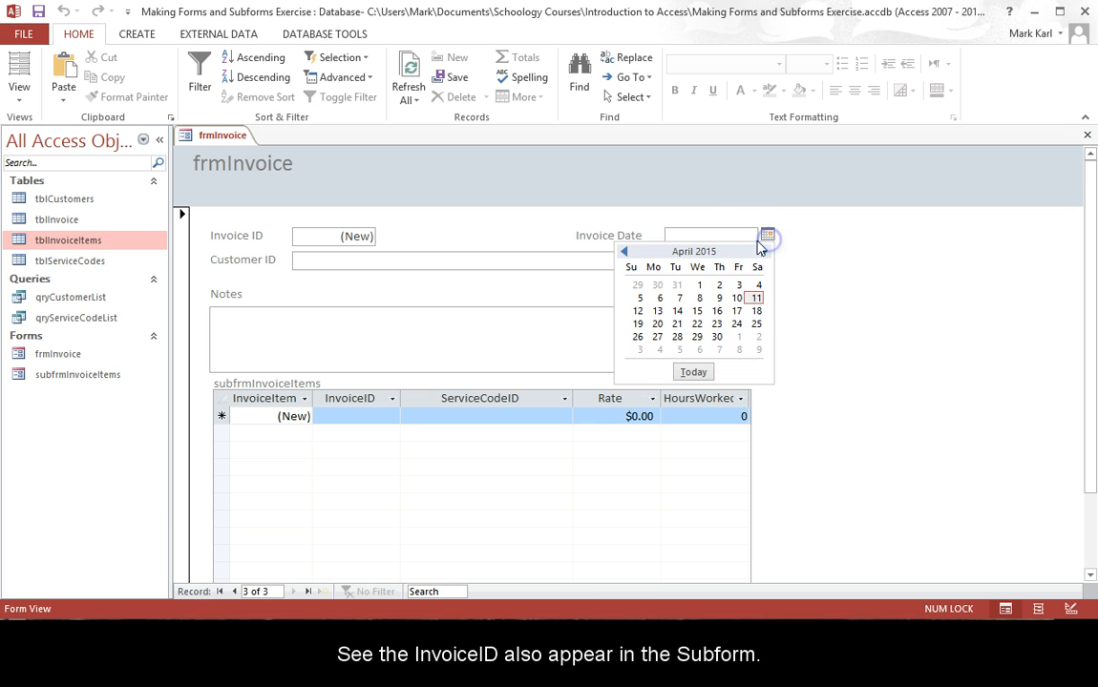
left_click(682, 313)
left_click(750, 262)
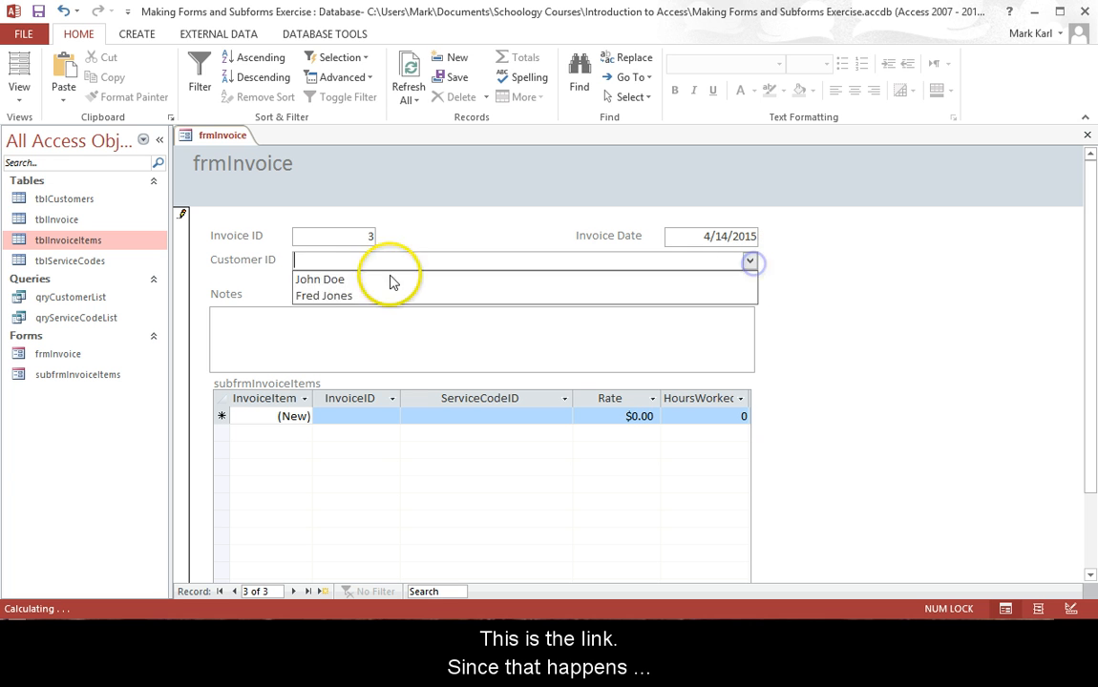
left_click(363, 293)
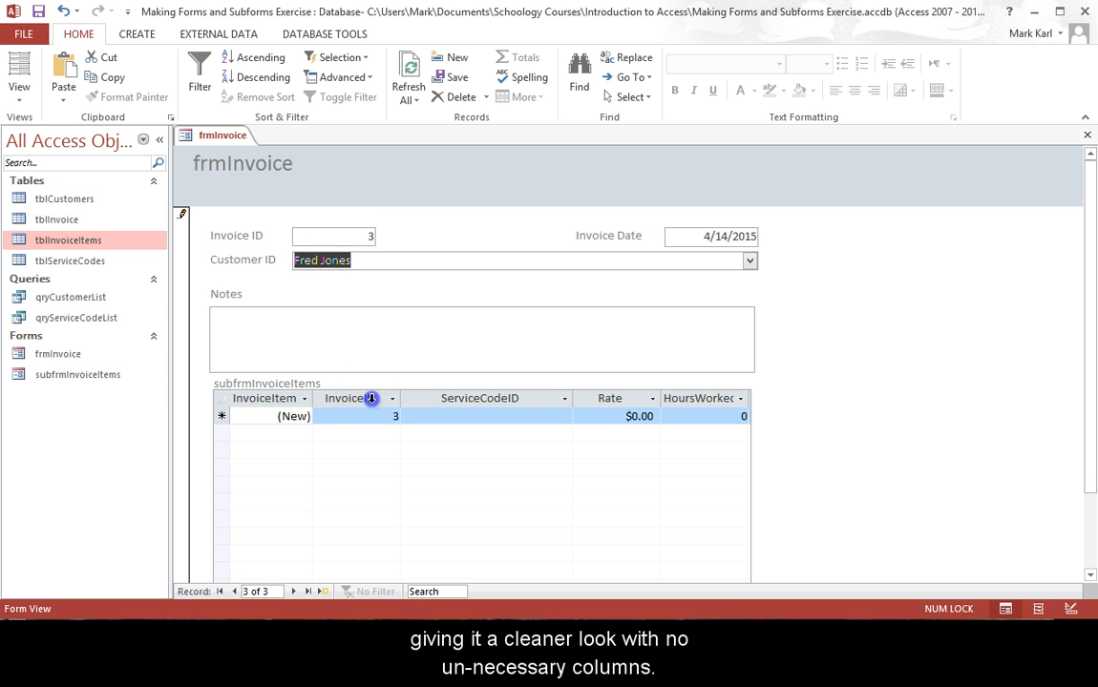
Hide the InvoiceItemID and InvoiceID columns in the subform datasheet and widen the ServiceCodeID column
left_click_drag(371, 398, 273, 406)
right_click(273, 406)
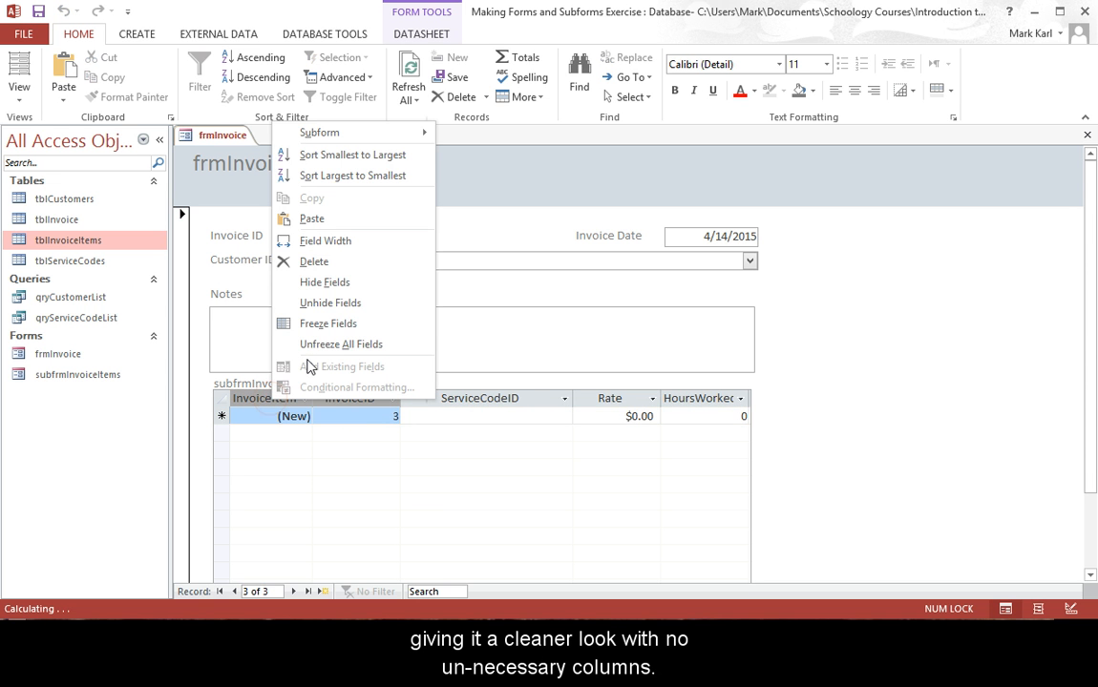
left_click(330, 283)
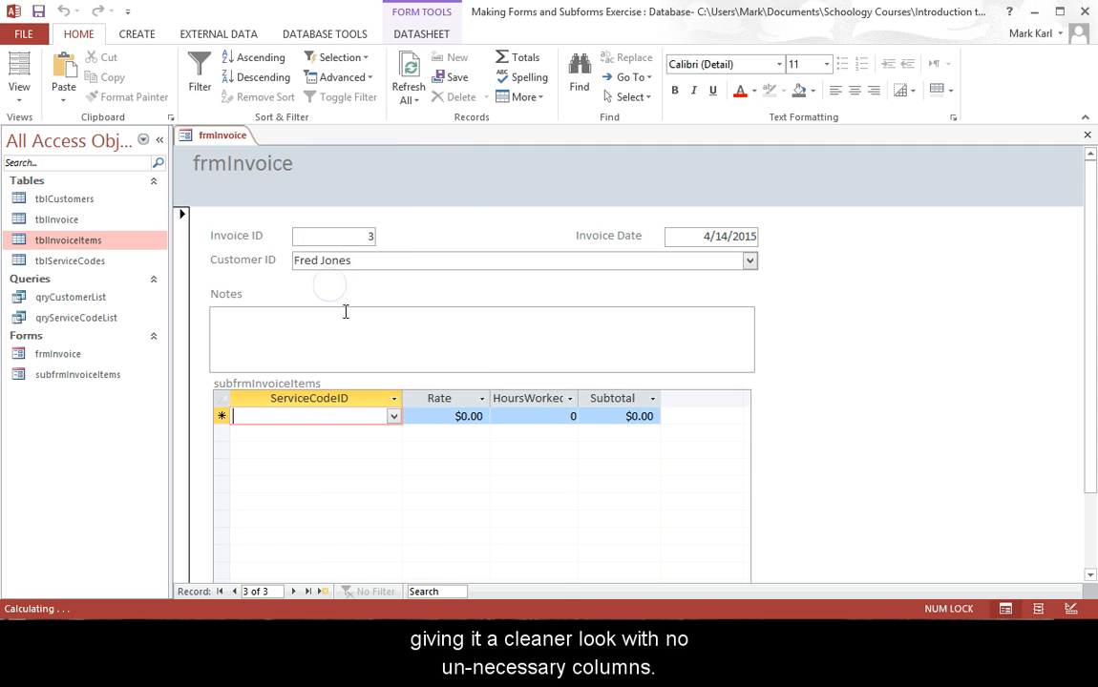
left_click_drag(401, 397, 438, 395)
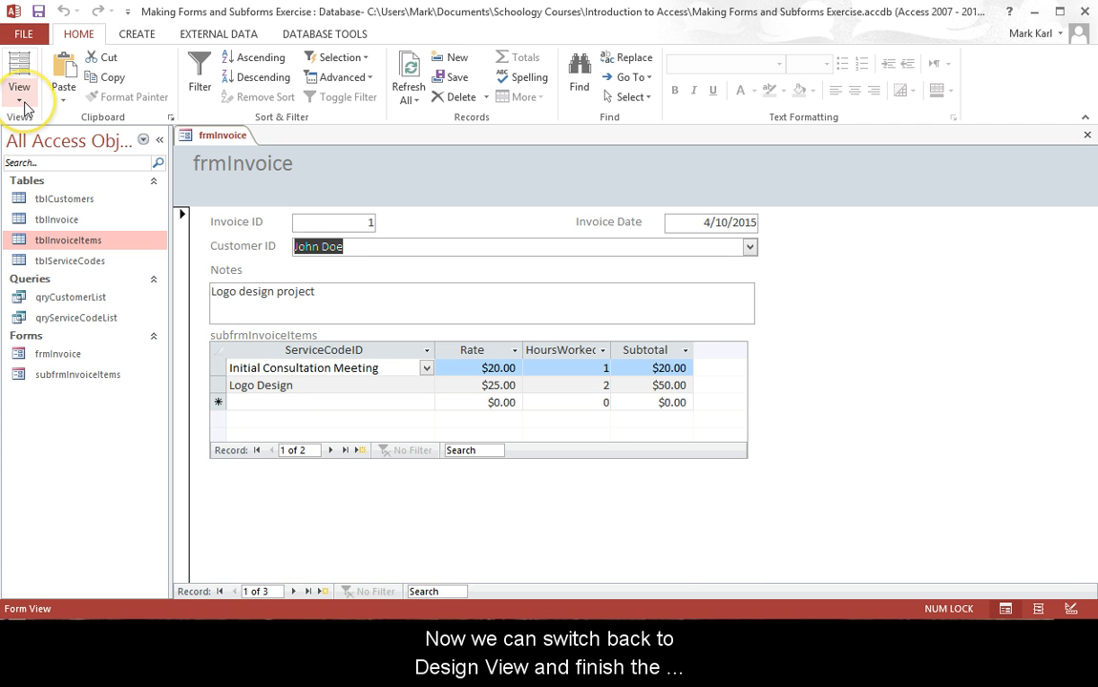
In Design view, add an unbound text box labelled Total below the subform and widen it to 1.625"
left_click(24, 105)
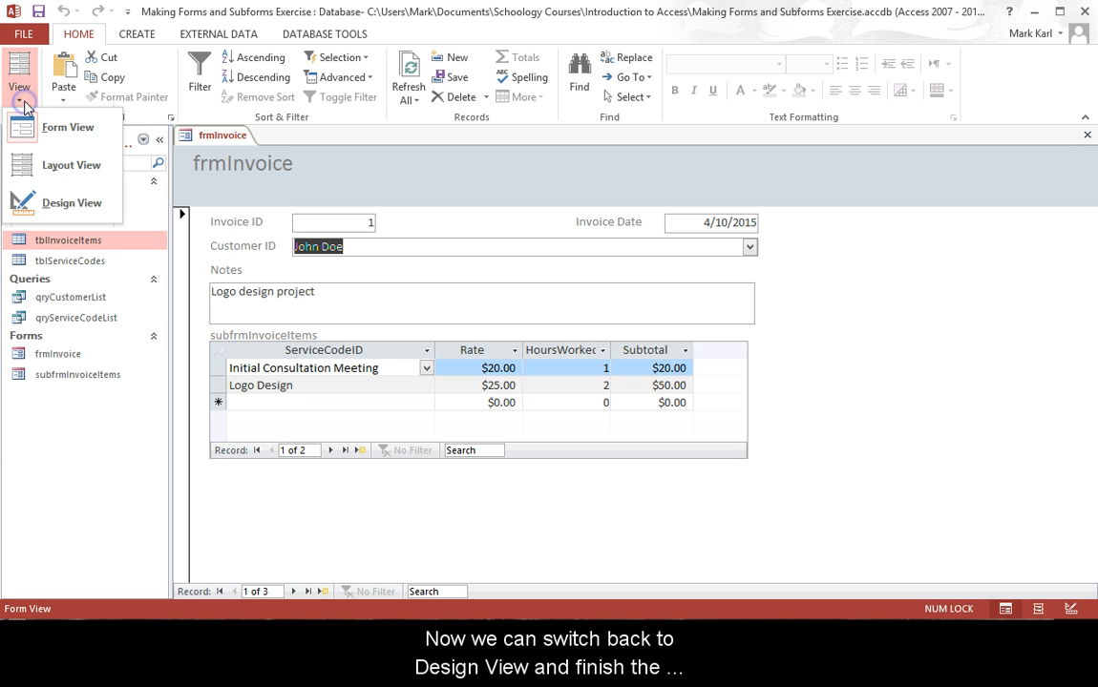
left_click(20, 200)
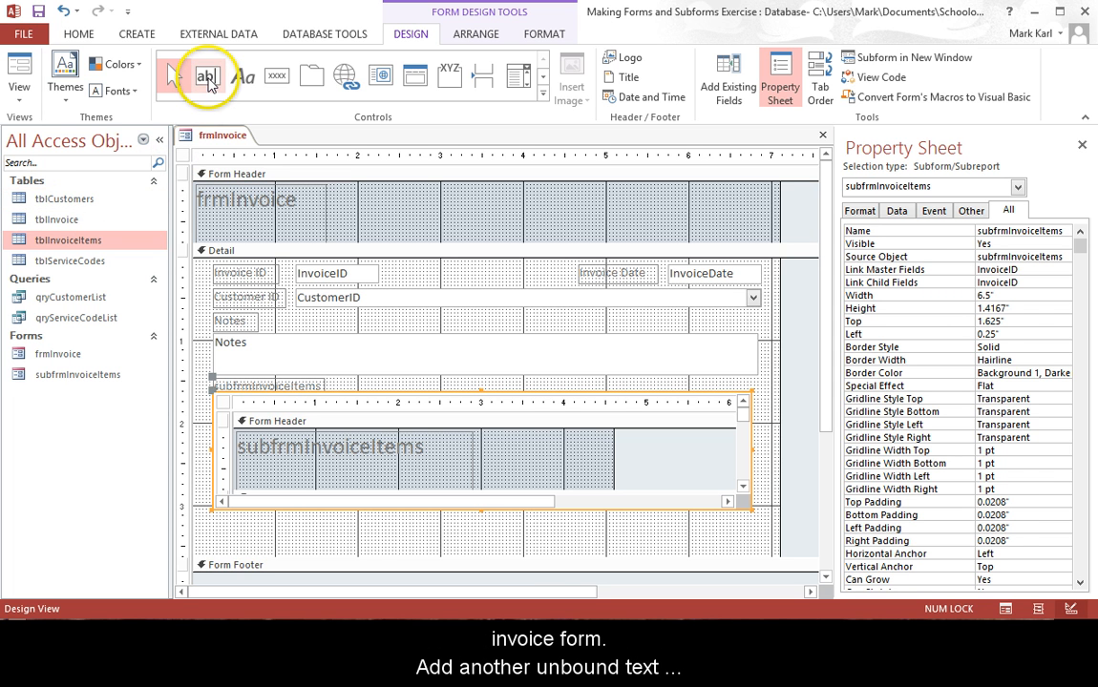
left_click(208, 80)
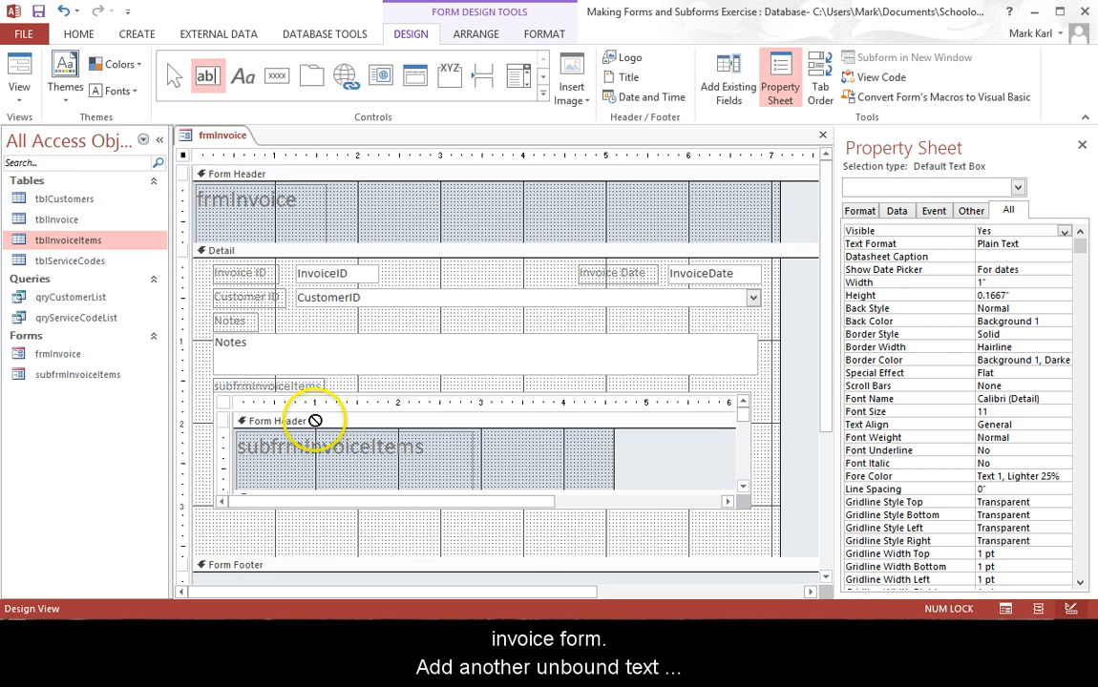
left_click(621, 521)
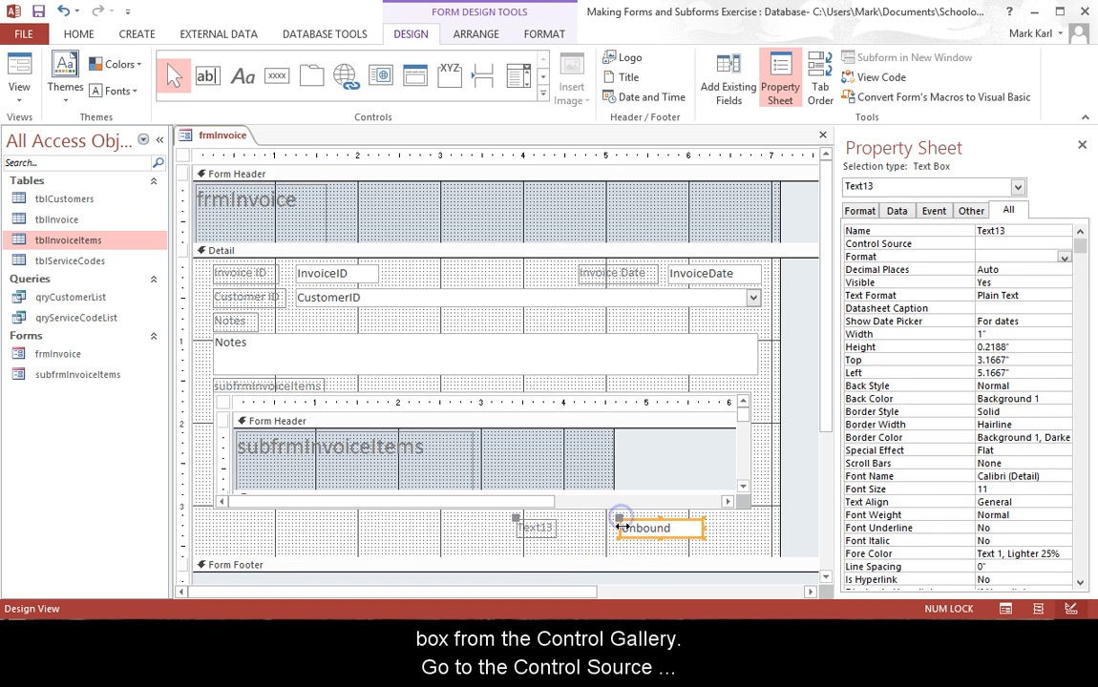
left_click(552, 529)
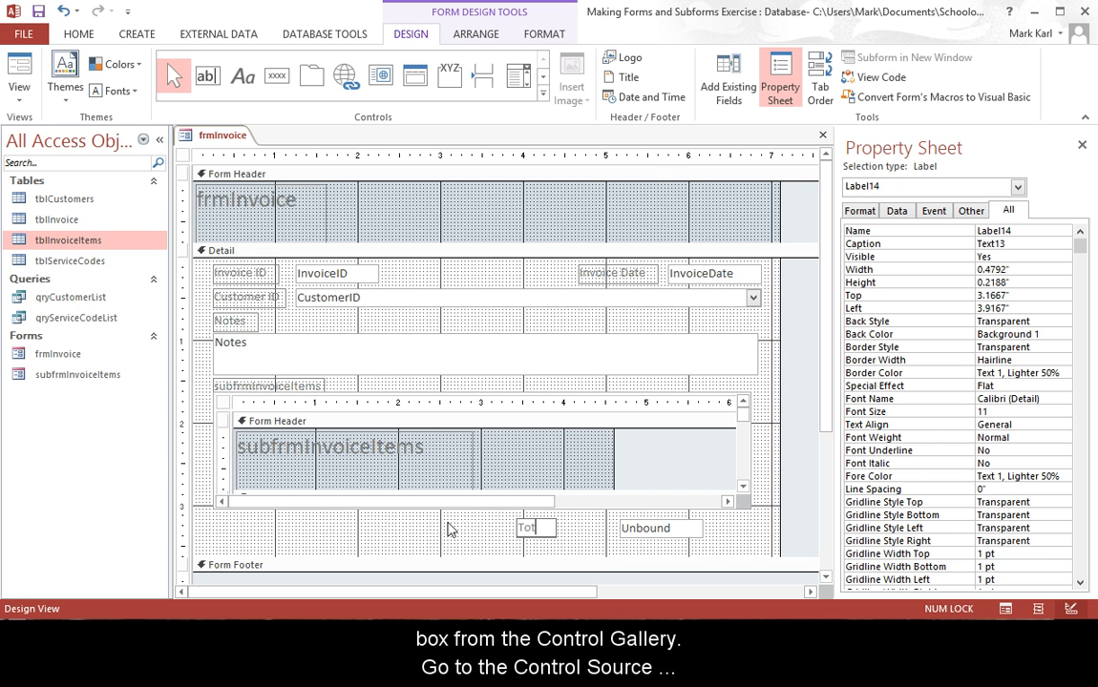
left_click(635, 528)
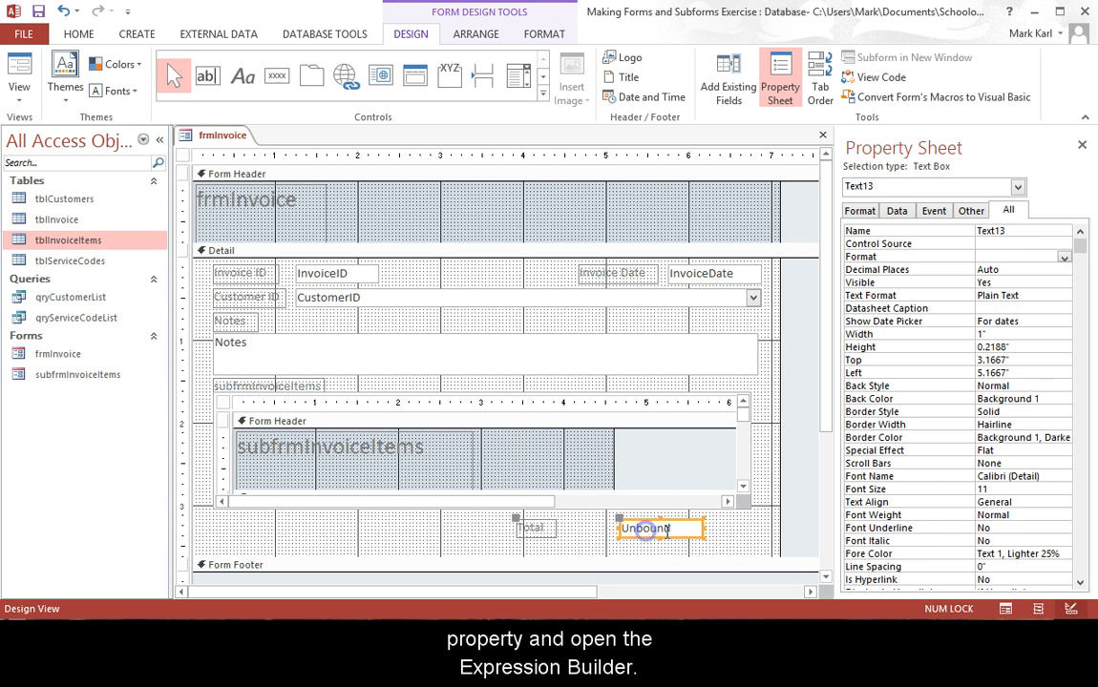
left_click_drag(735, 526, 755, 526)
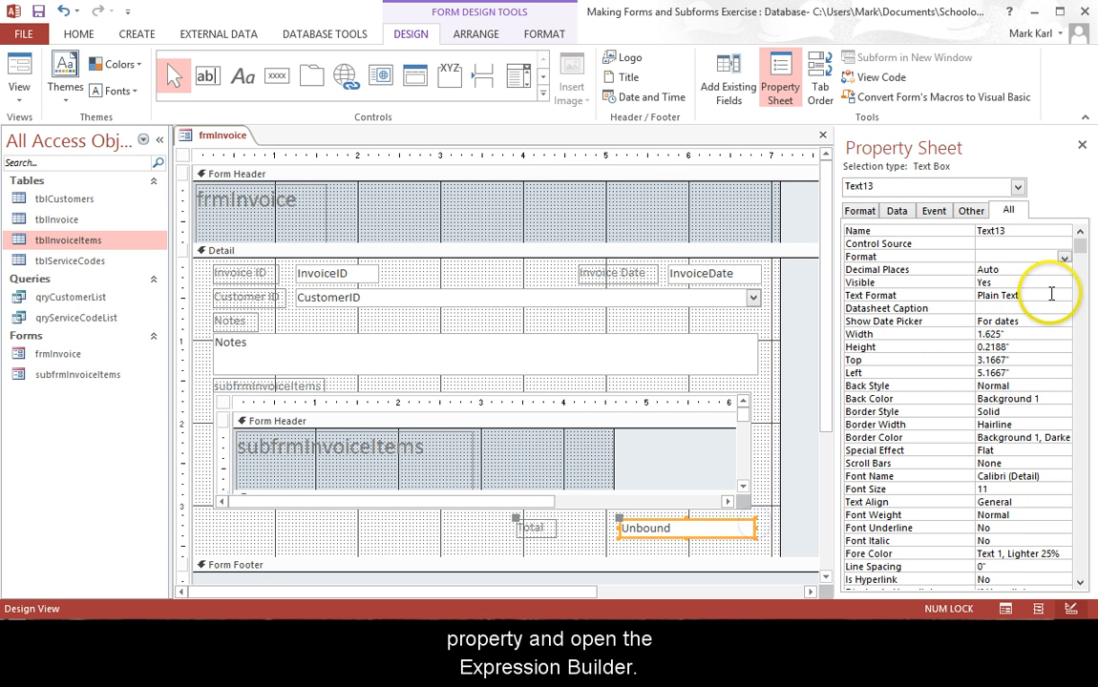
Use the Expression Builder to set the Total text box's control source to txtGrandTotal from subfrmInvoiceItems
left_click(1036, 233)
left_click(1048, 244)
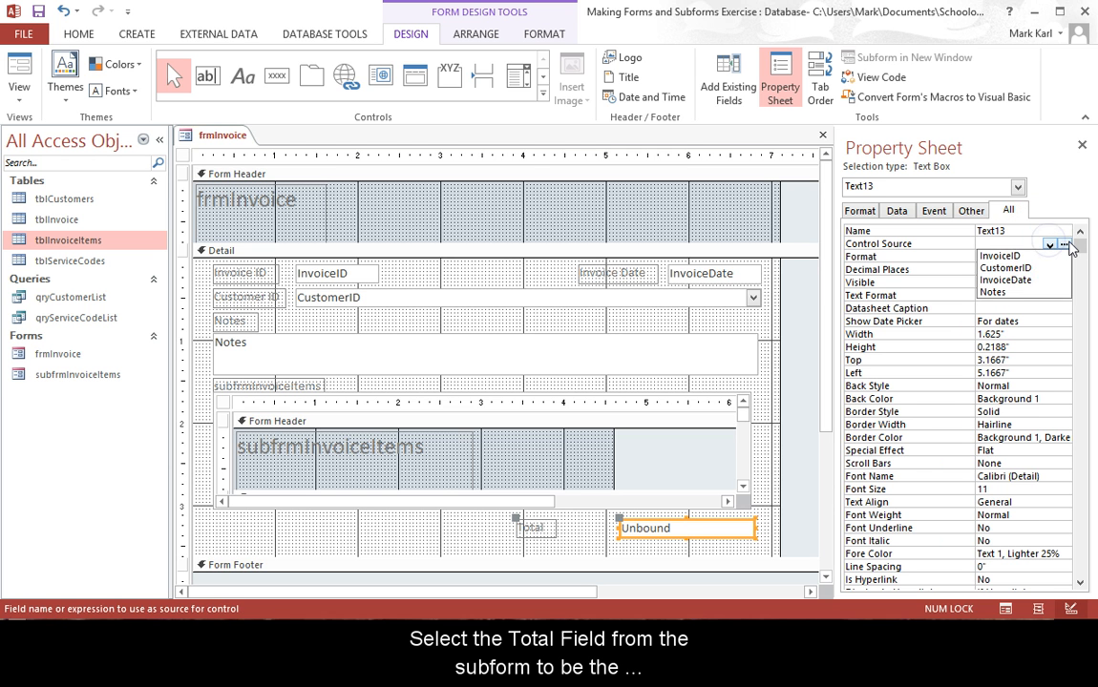
left_click(1064, 244)
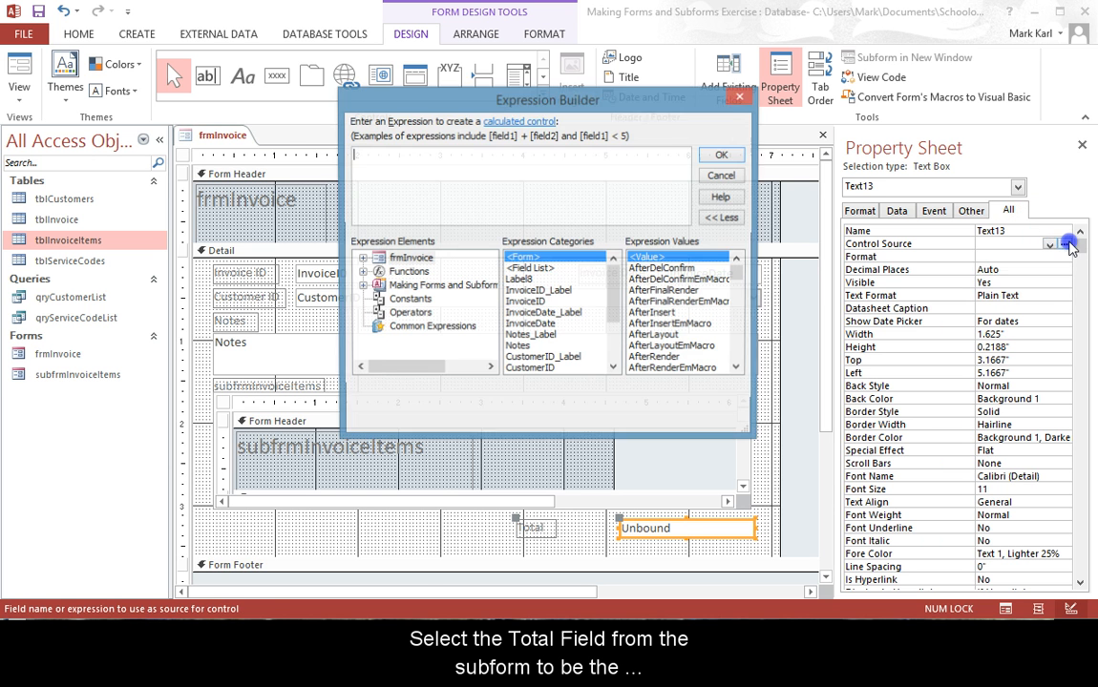
left_click(361, 259)
left_click(443, 273)
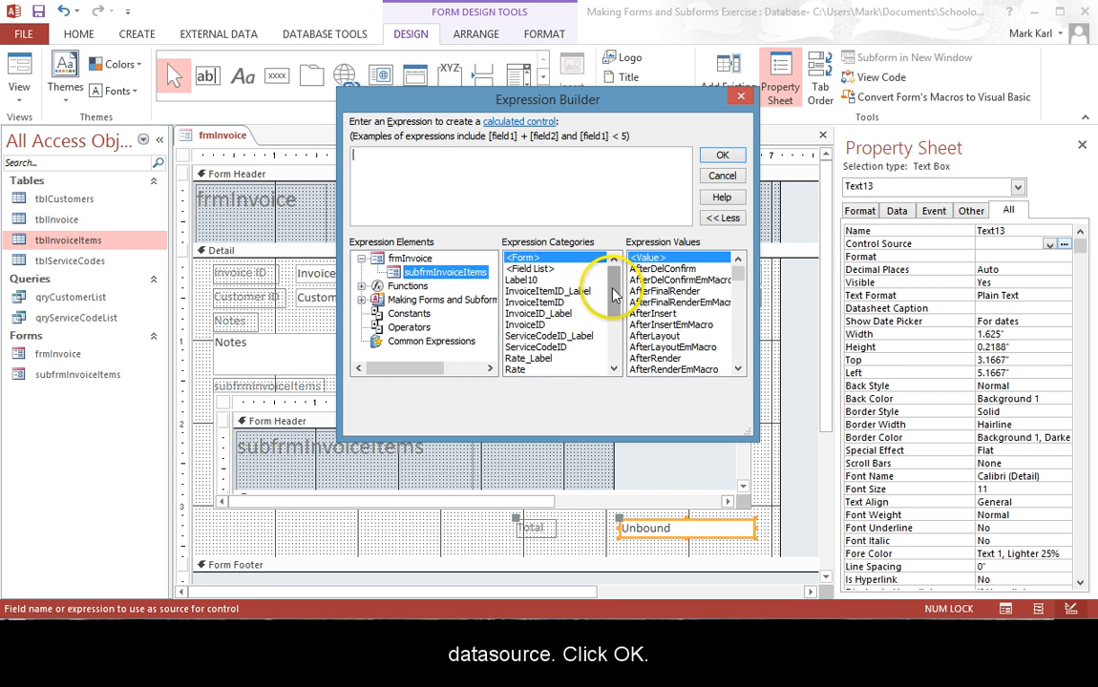
left_click_drag(614, 279, 621, 335)
double_click(533, 336)
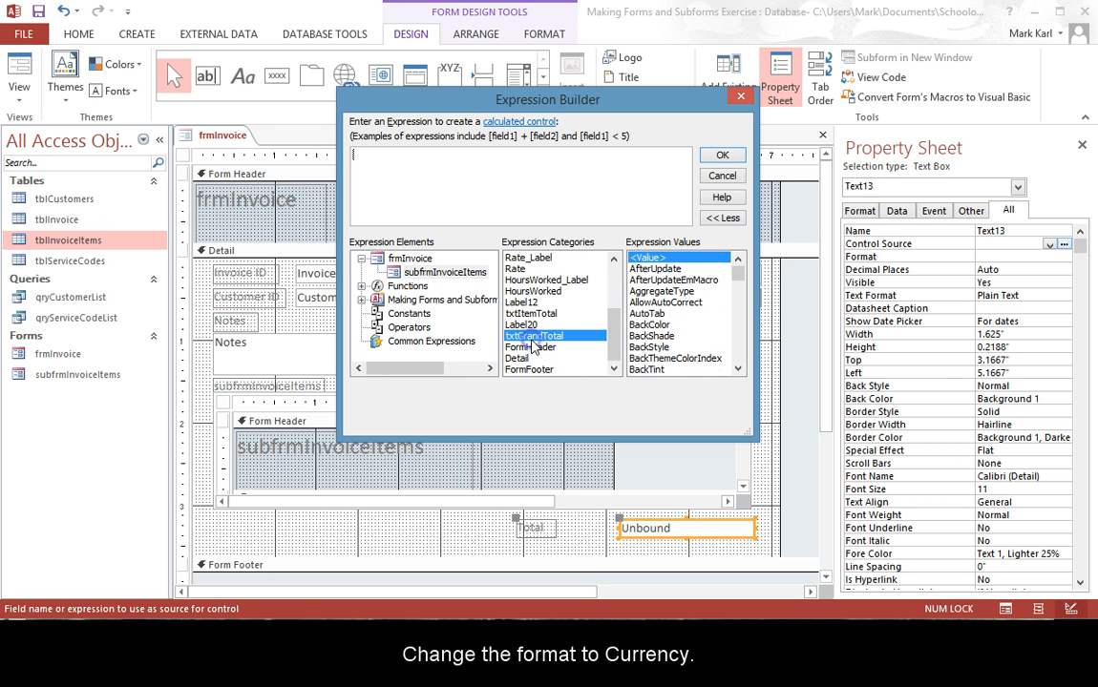
left_click(722, 155)
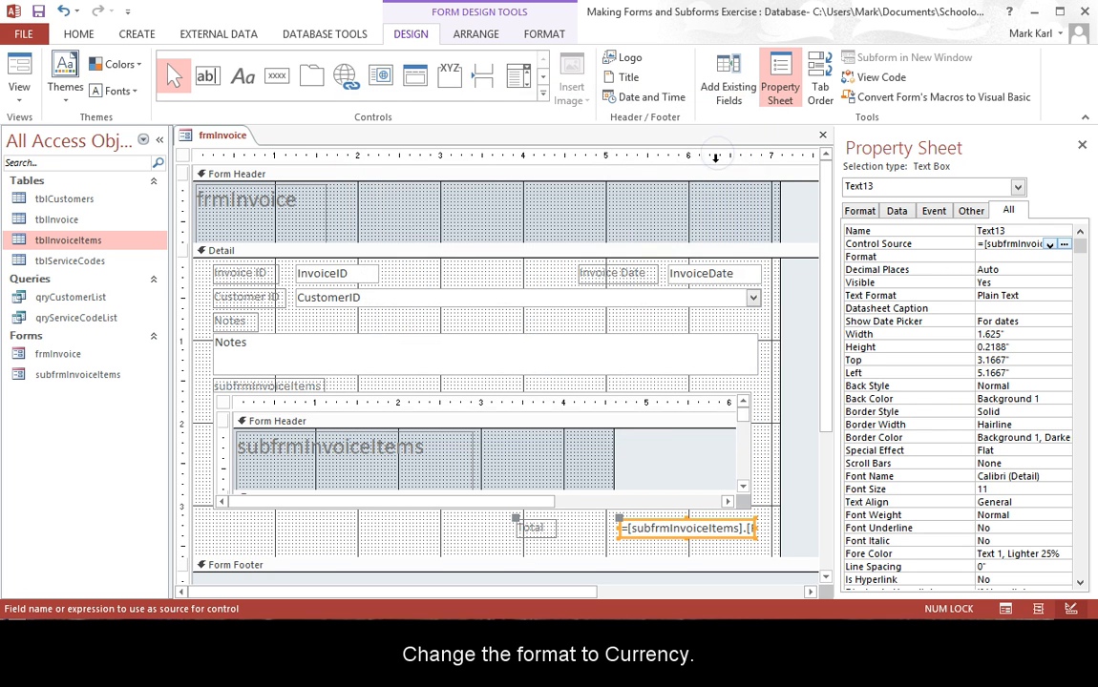
Set the Total text box's format to Currency and check frmInvoice in Form view
left_click(1026, 257)
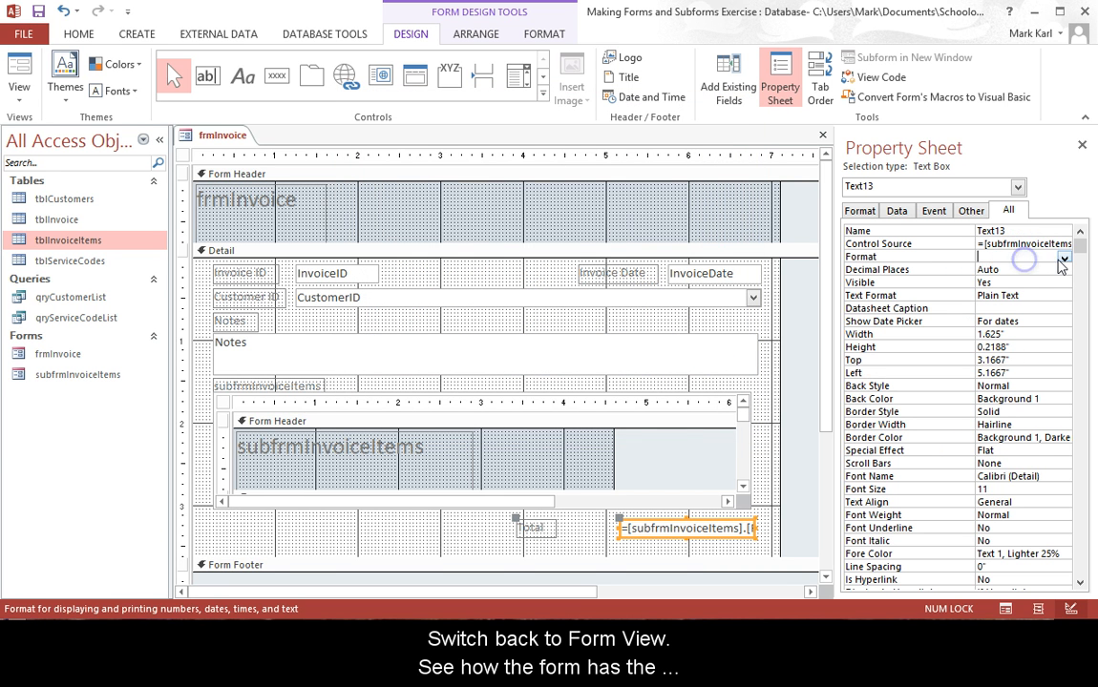
left_click(1064, 258)
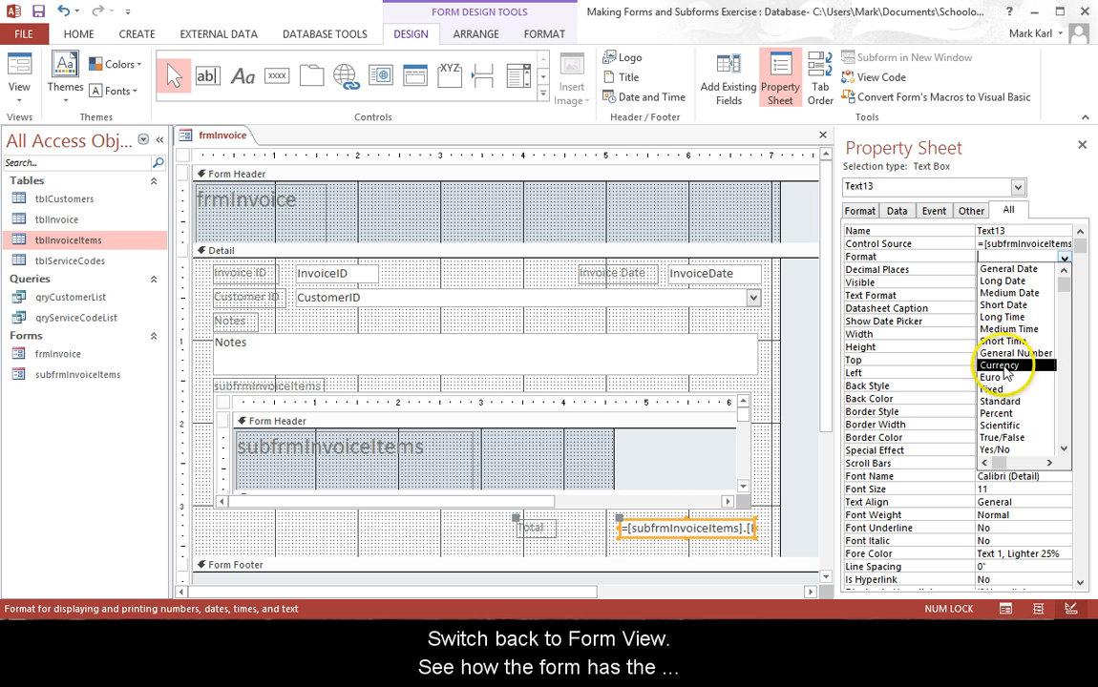
left_click(1002, 368)
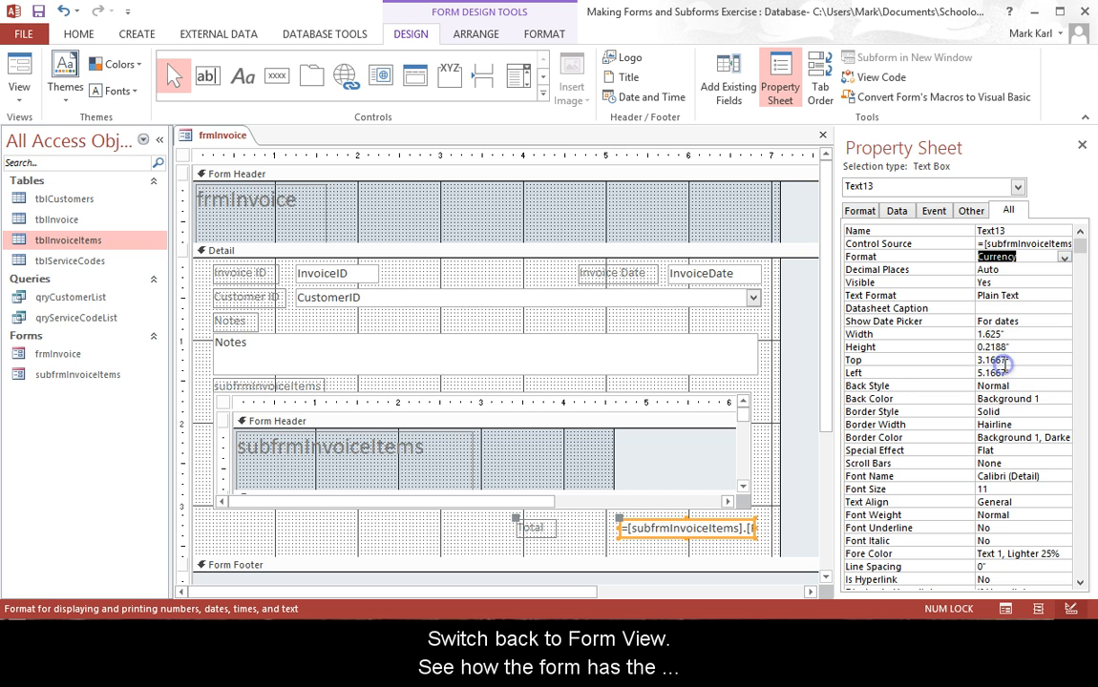
left_click(23, 98)
left_click(40, 126)
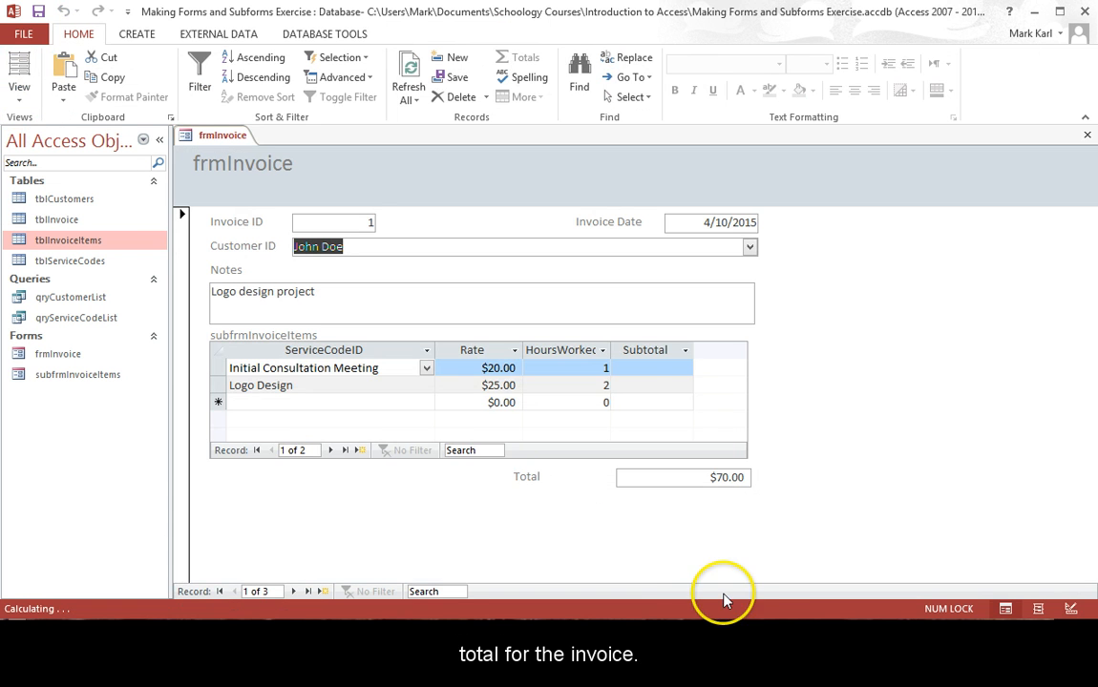